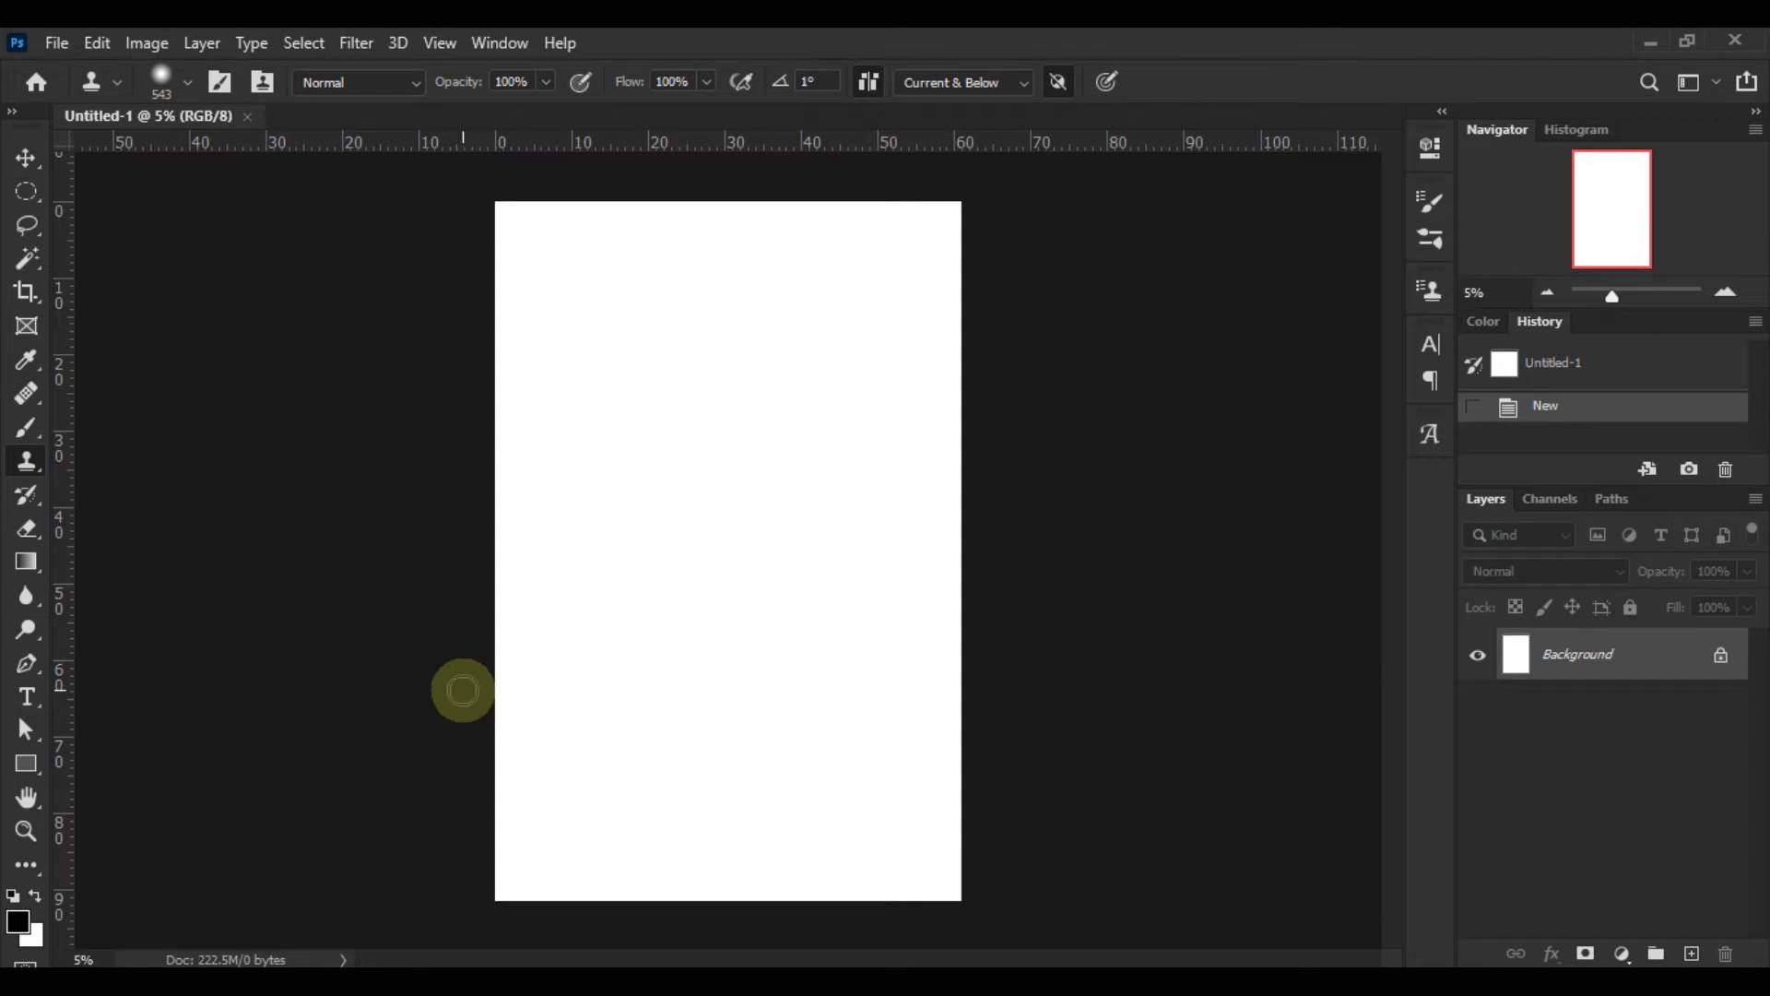
Step: Activate the Healing Brush Tool from the healing tool group
left_click(31, 404)
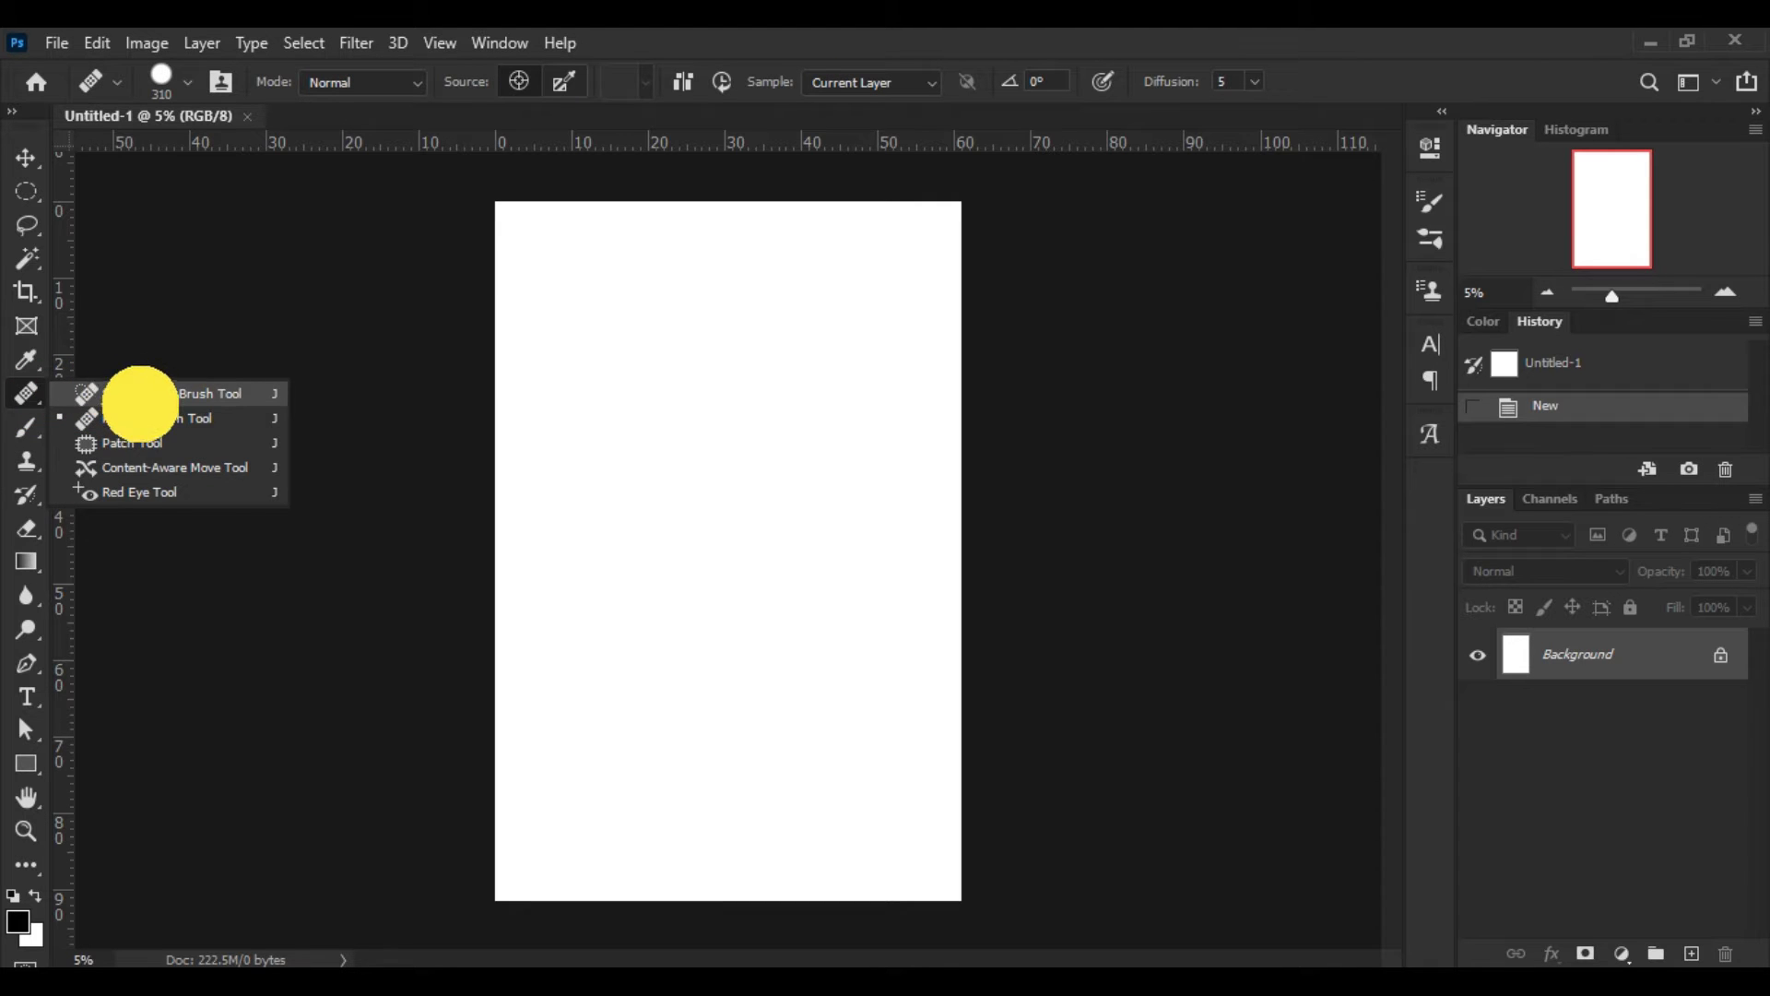
left_click(145, 415)
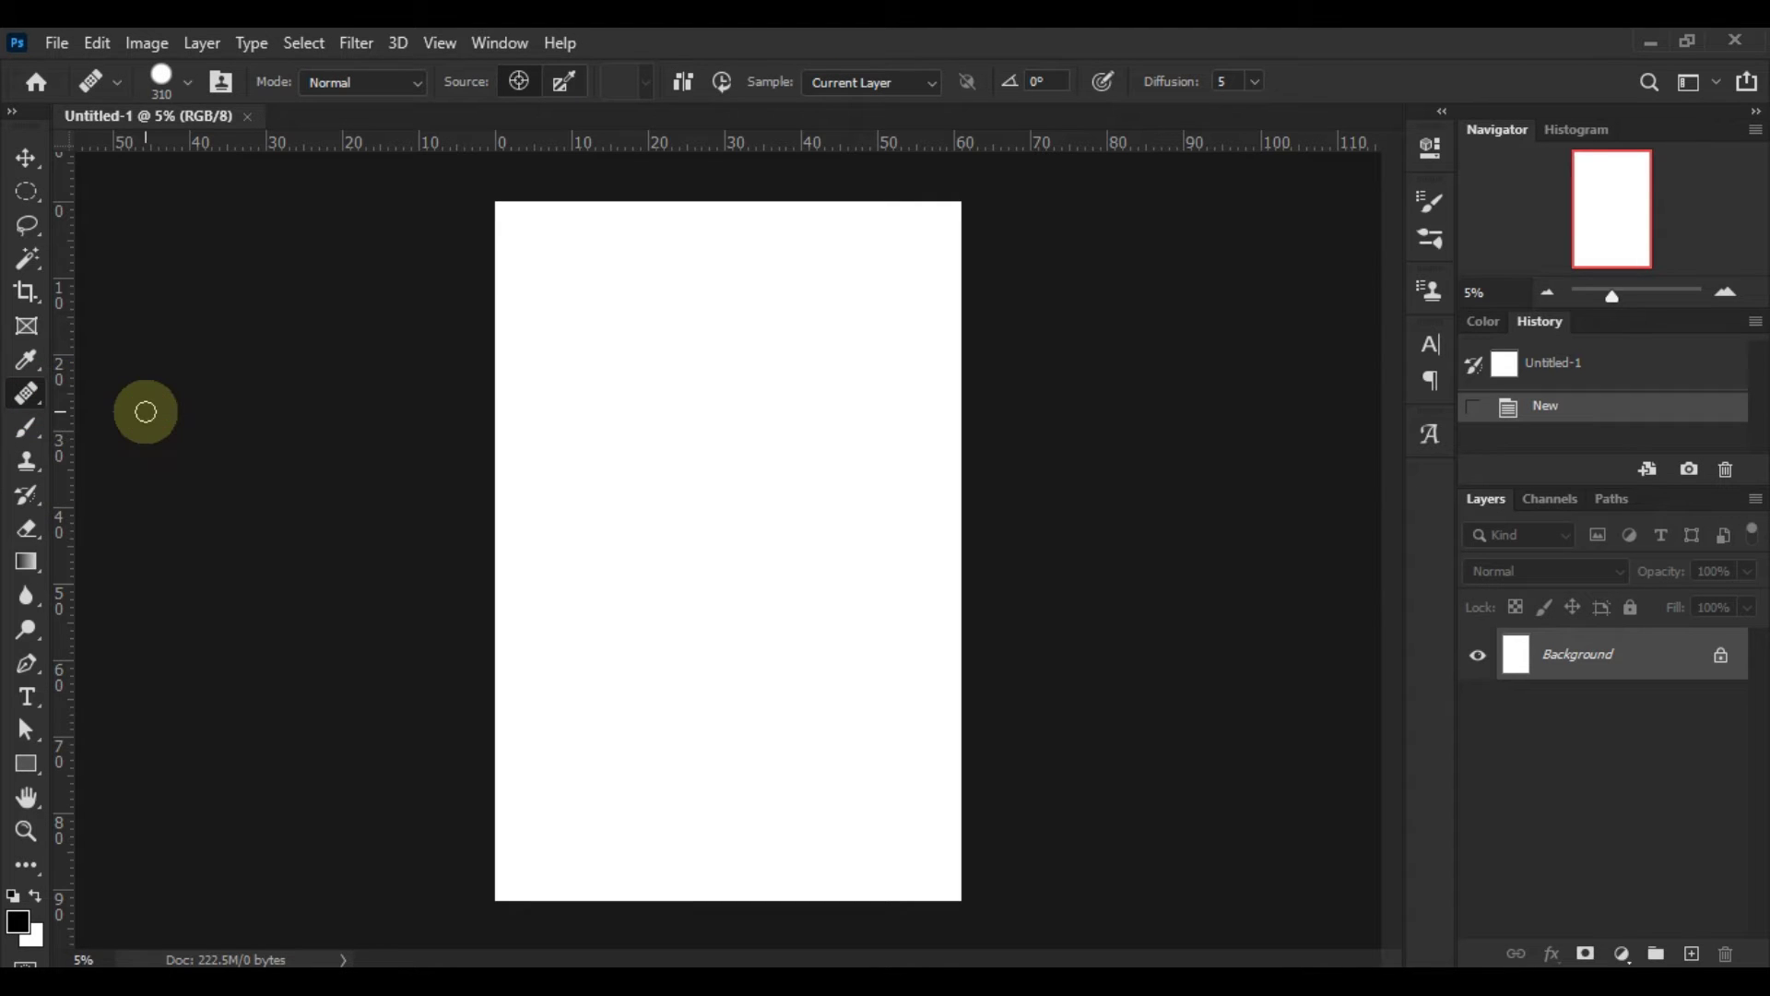
left_click(37, 394)
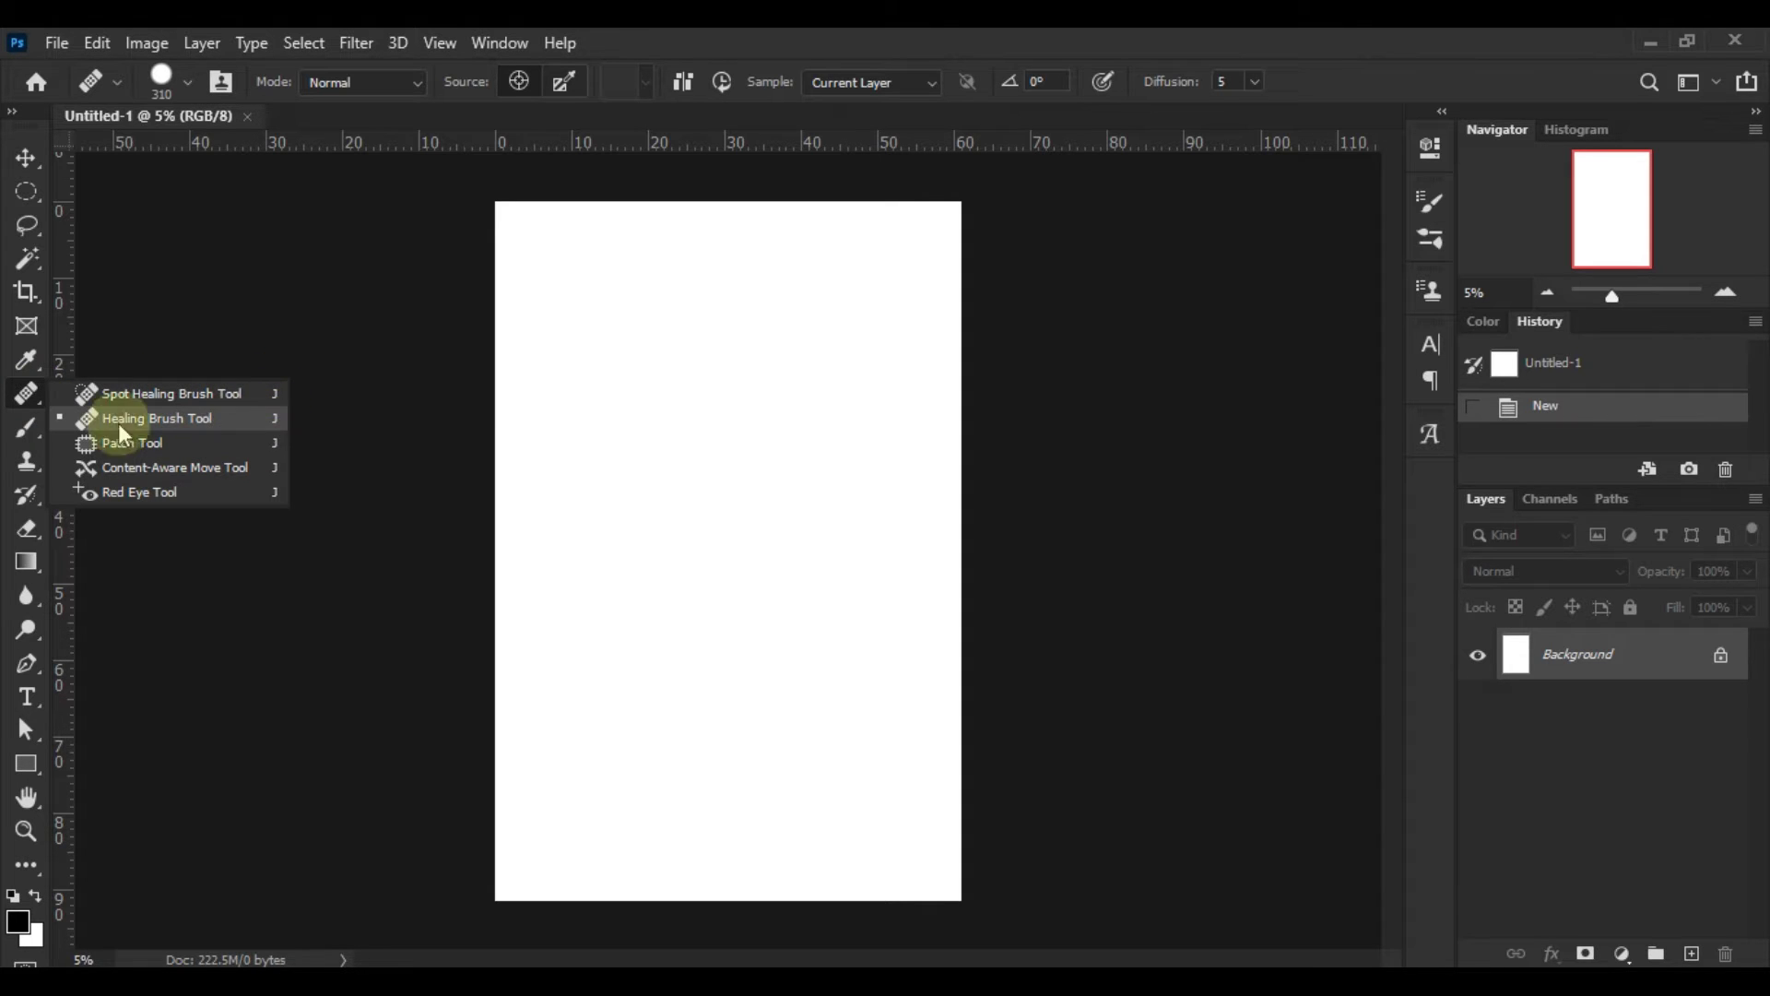
left_click(21, 400)
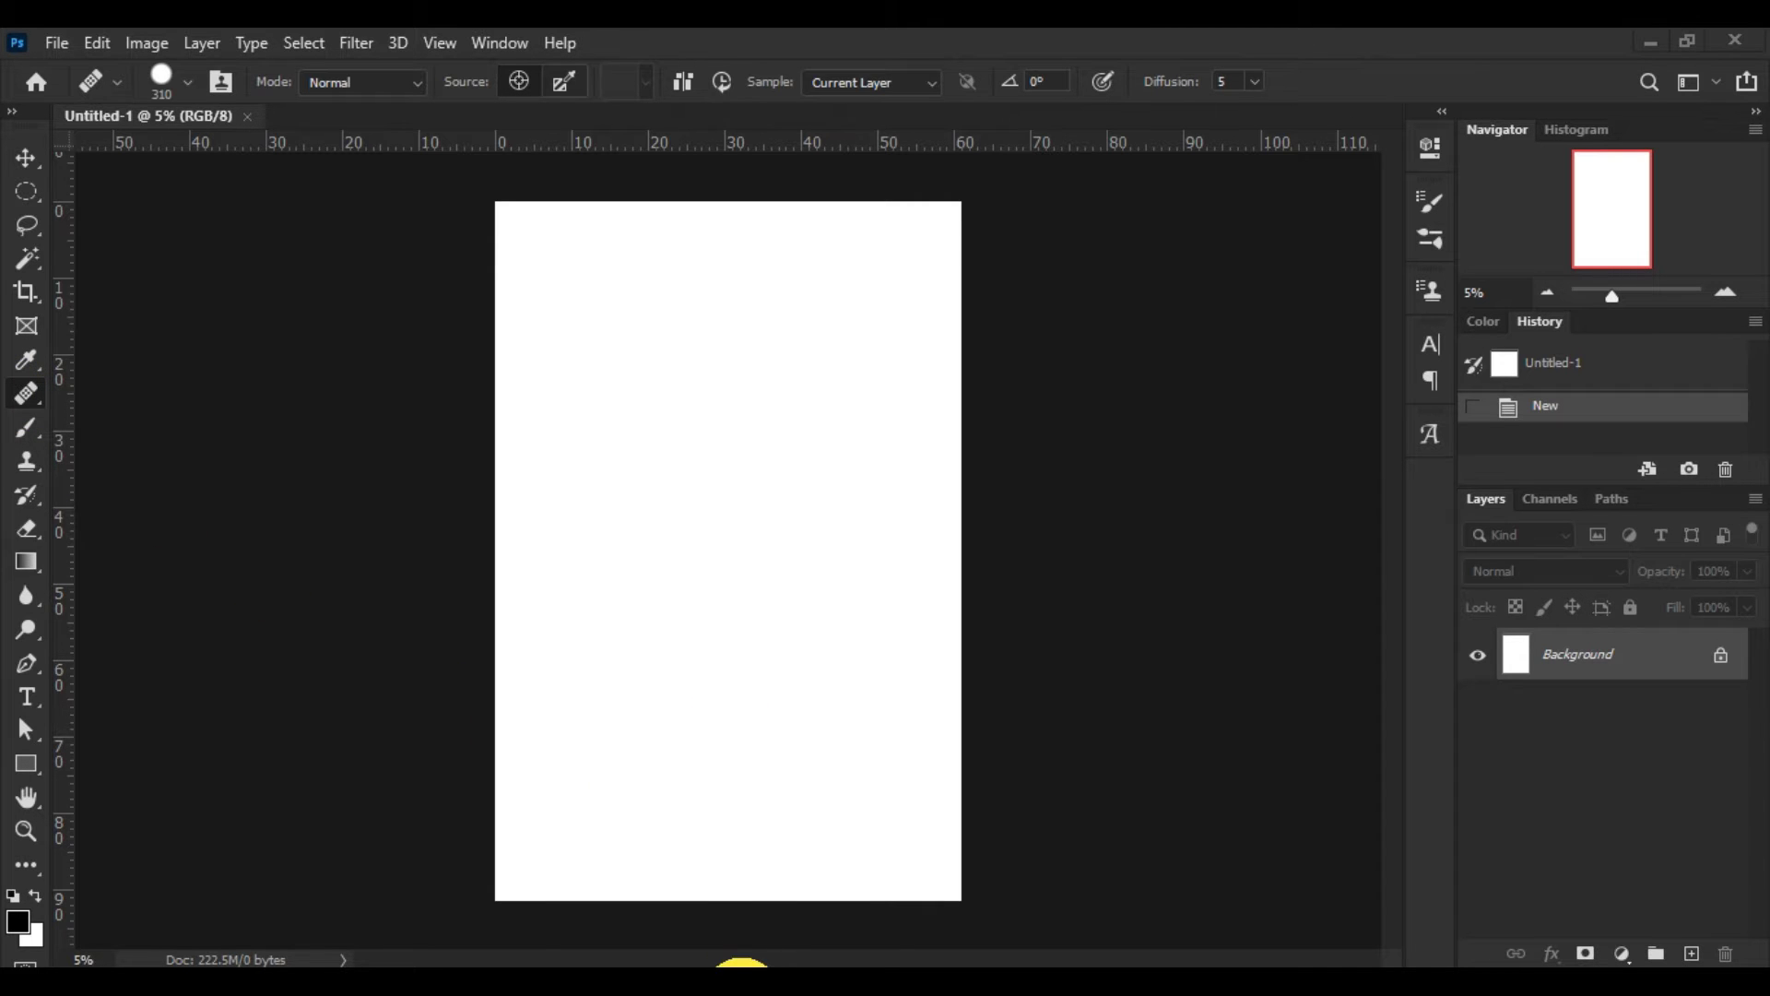
Step: Place the portrait image x-sLGYaQ_stMM-unsplash (1) into the blank document and scale it to cover the whole canvas
right_click(737, 960)
left_click(728, 387)
left_click(705, 440)
left_click(998, 221)
left_click_drag(961, 398, 1104, 306)
left_click_drag(495, 703, 138, 988)
left_click_drag(1111, 310, 1215, 195)
left_click_drag(1100, 503, 1128, 487)
key("j")
left_click(1446, 711)
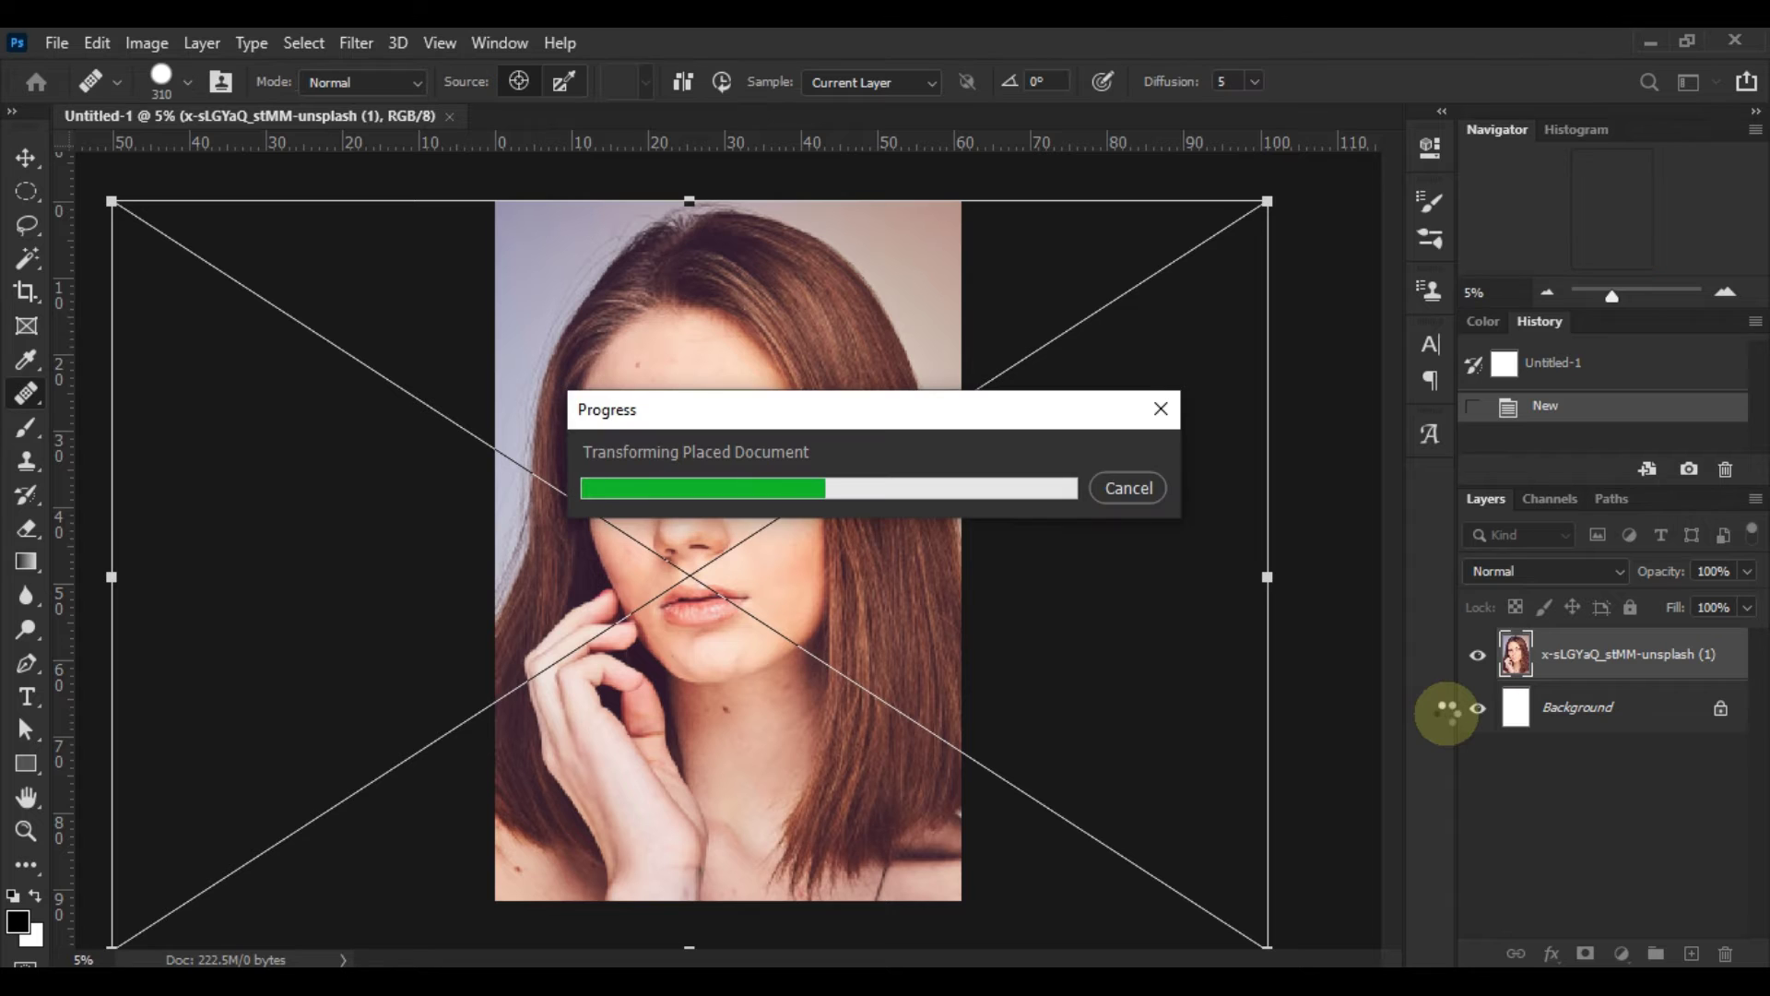
Step: Rasterize the placed portrait layer
left_click(1586, 657)
right_click(1586, 657)
left_click(1292, 512)
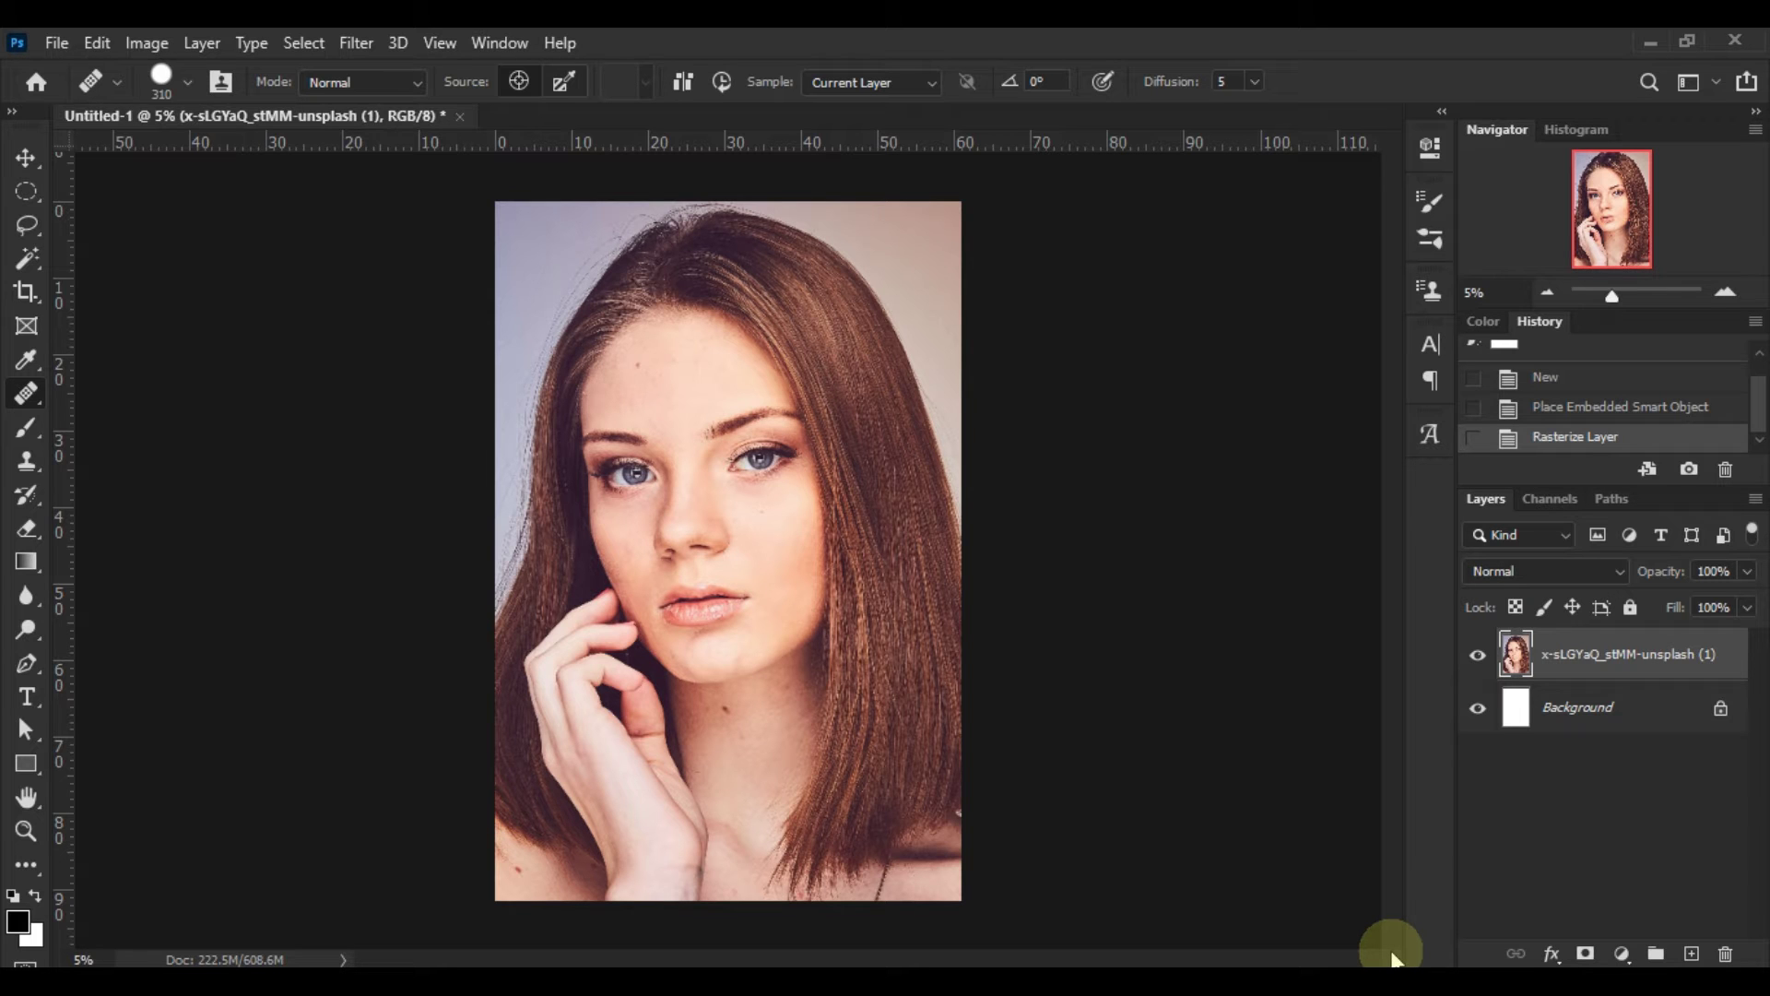
Step: Heal the dark spot on the forehead with the Healing Brush, using clean forehead skin as the source
left_click(763, 712)
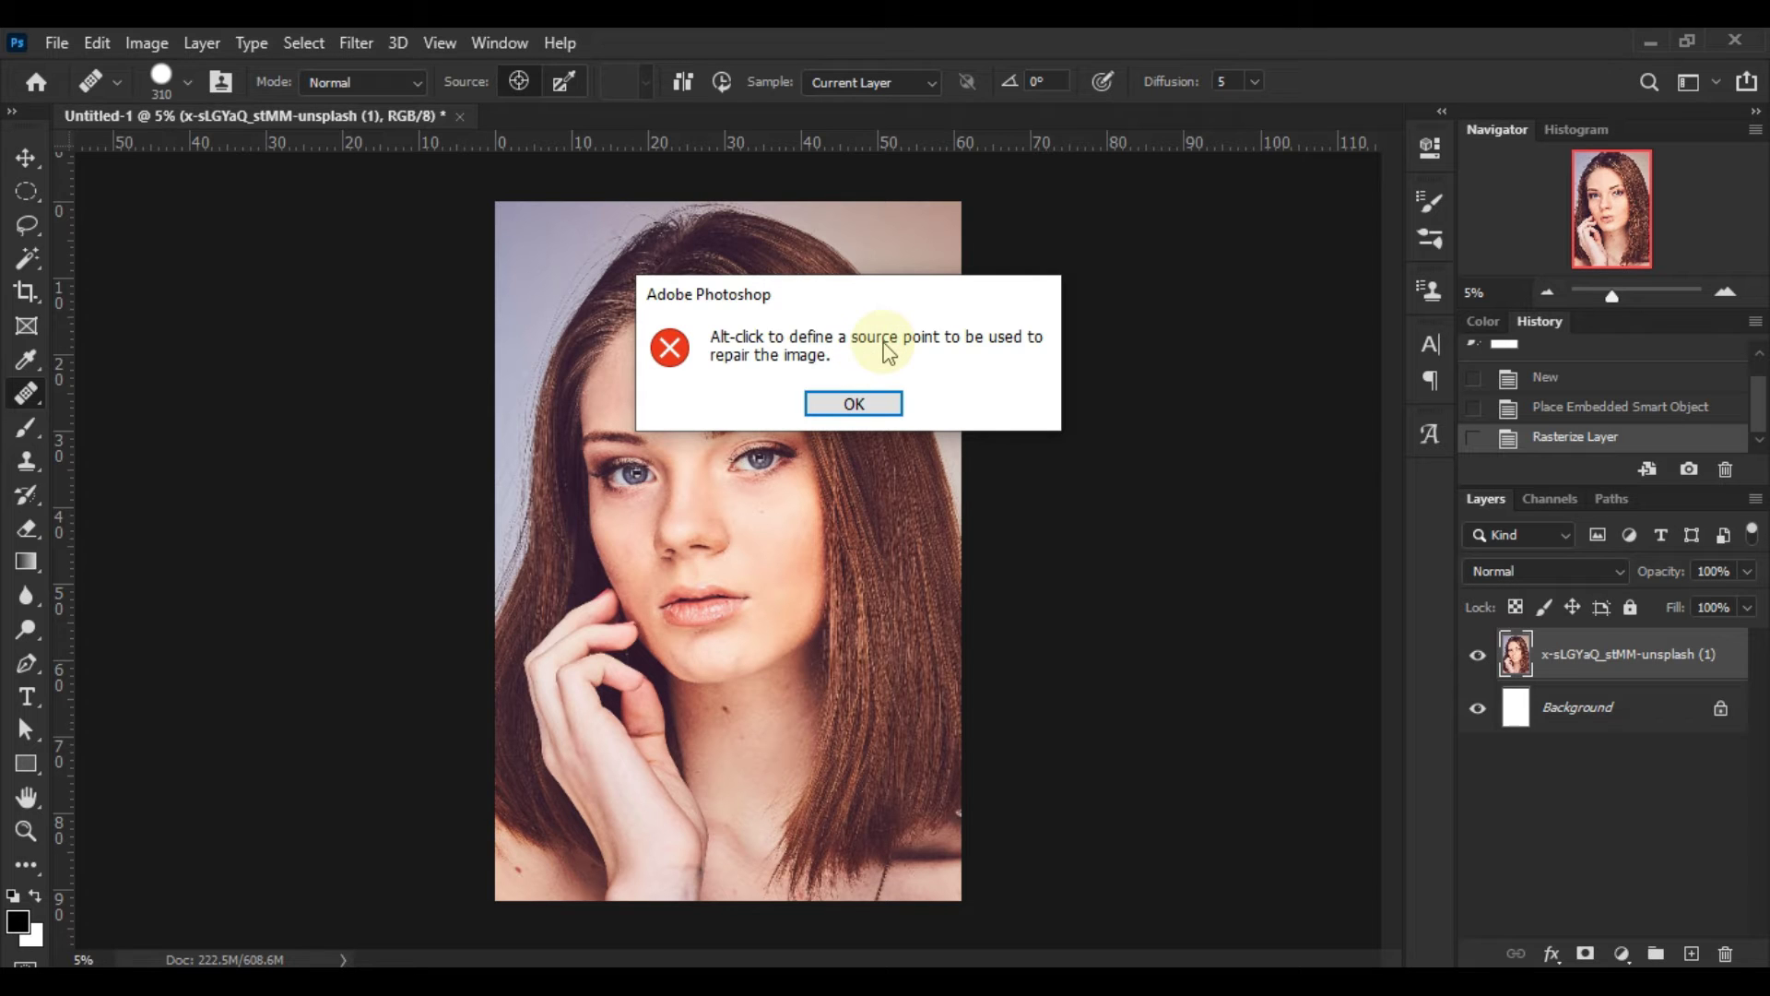
left_click(883, 403)
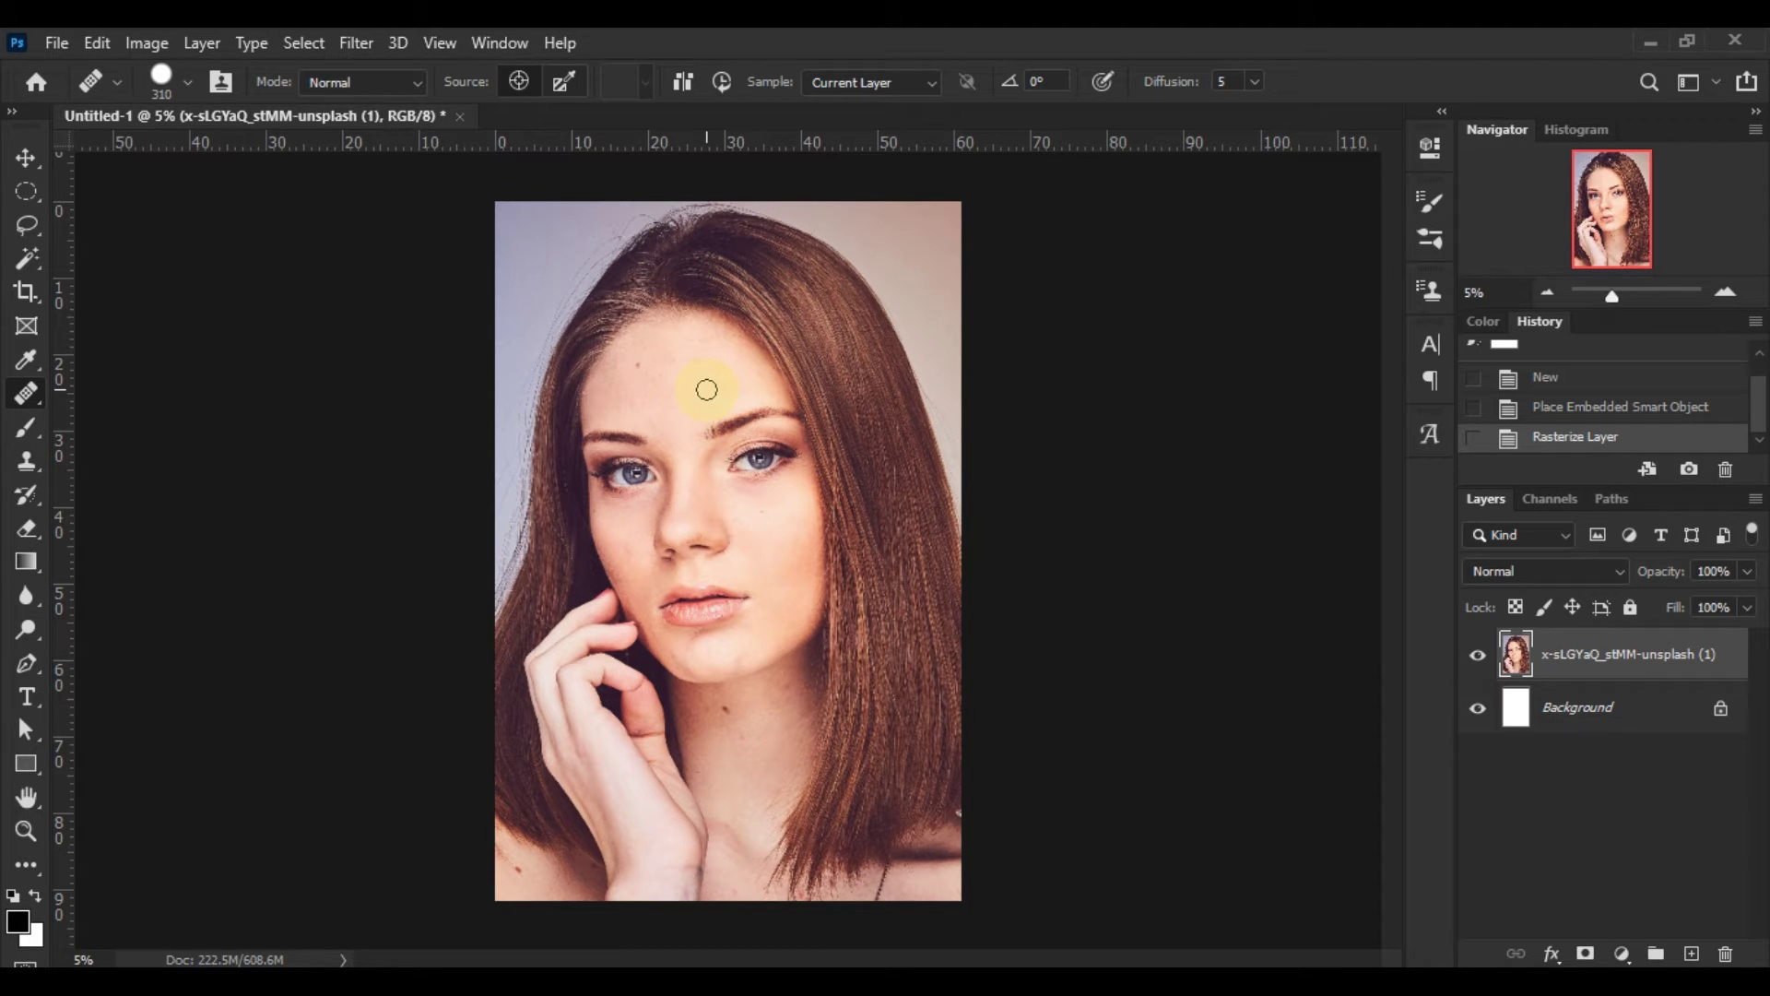
left_click(1726, 293)
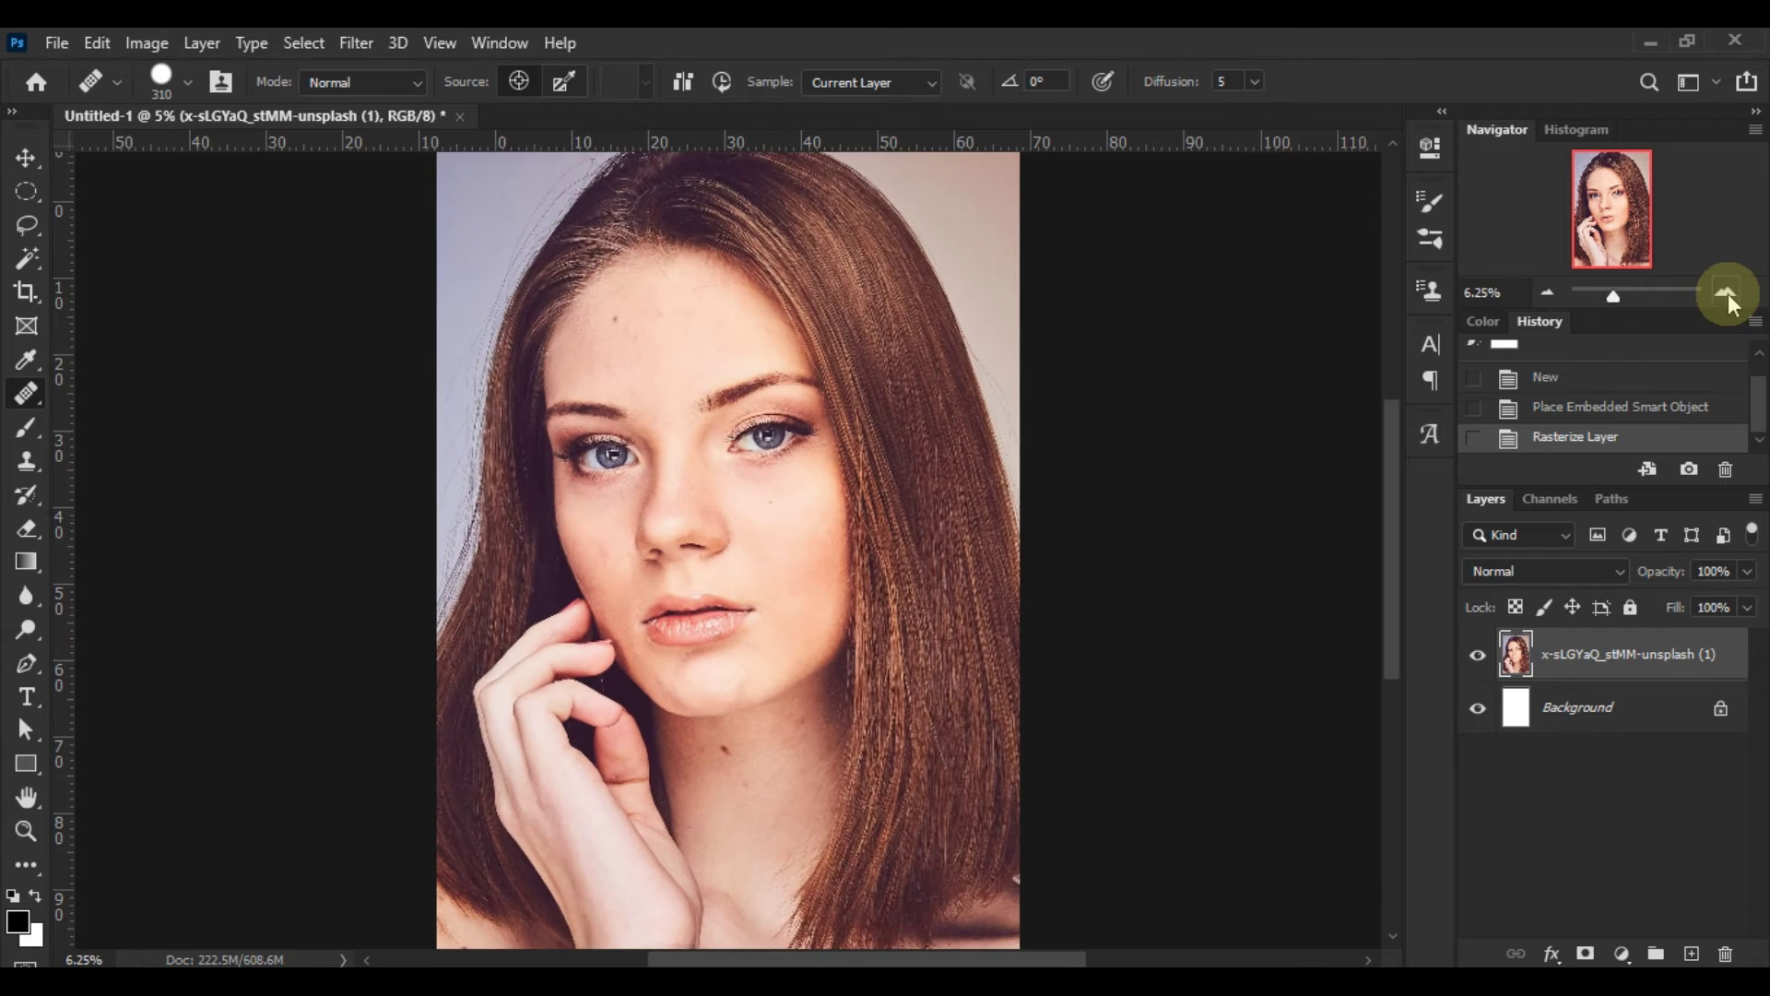
left_click(1726, 293)
left_click_drag(1608, 222, 1612, 185)
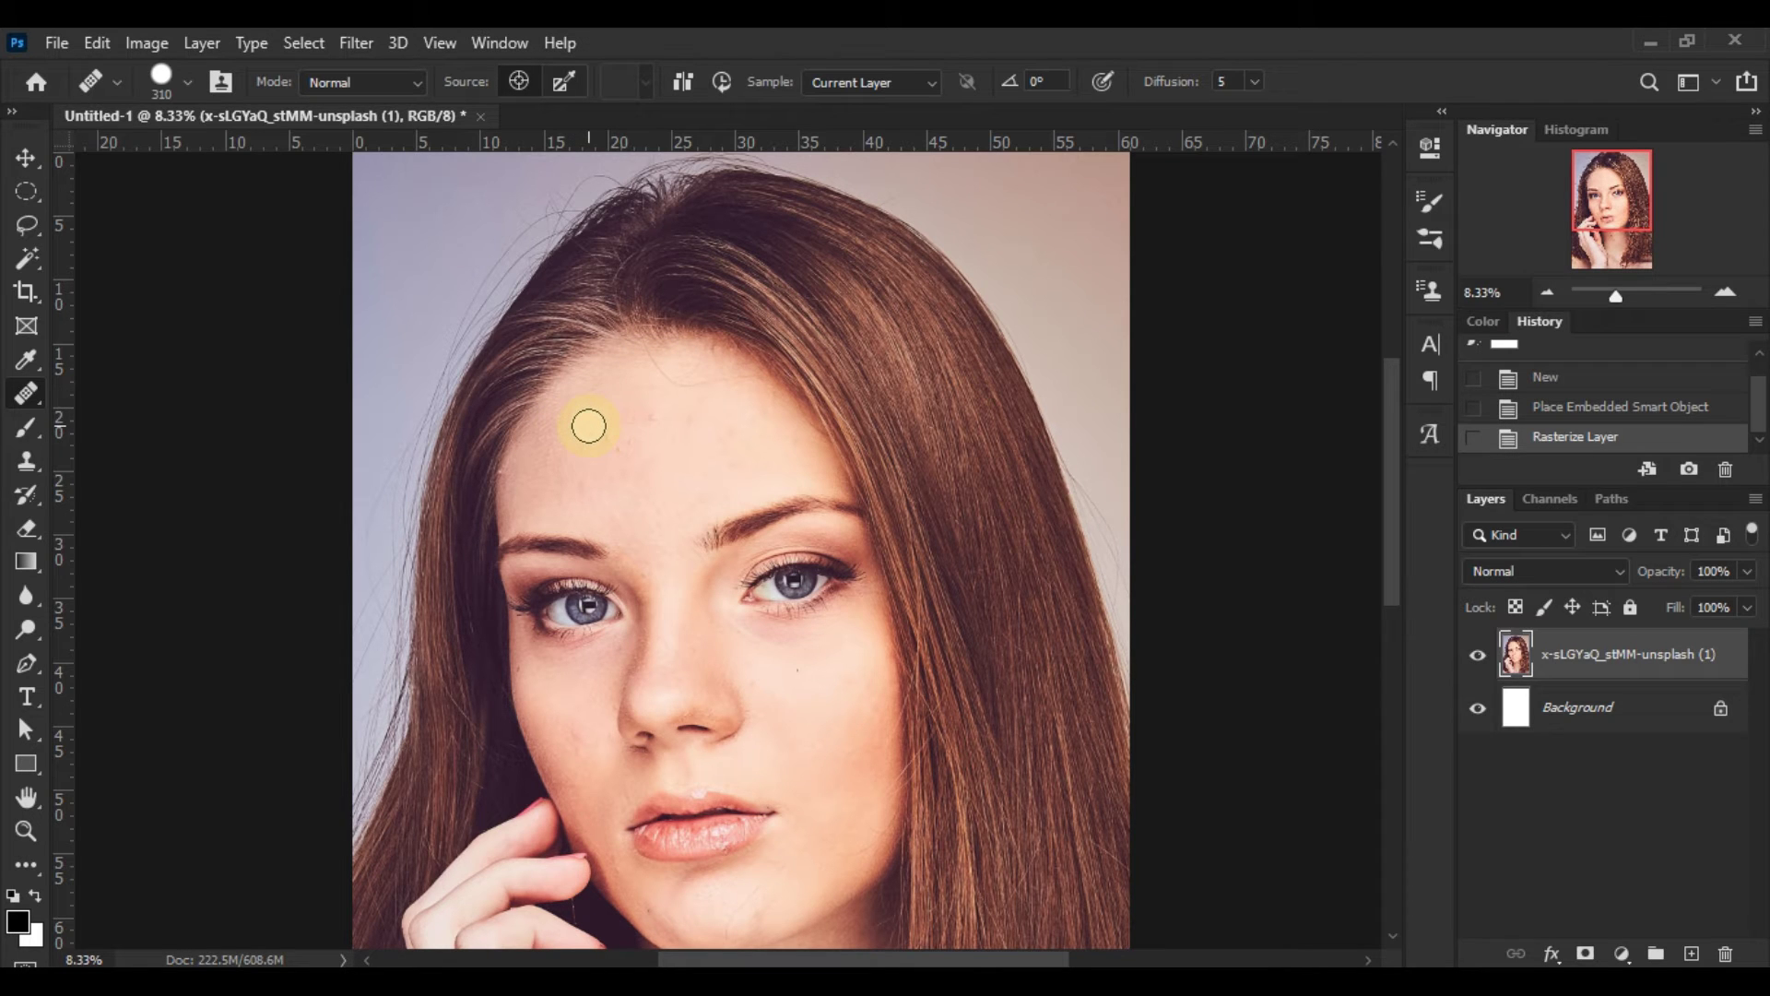
left_click(588, 425)
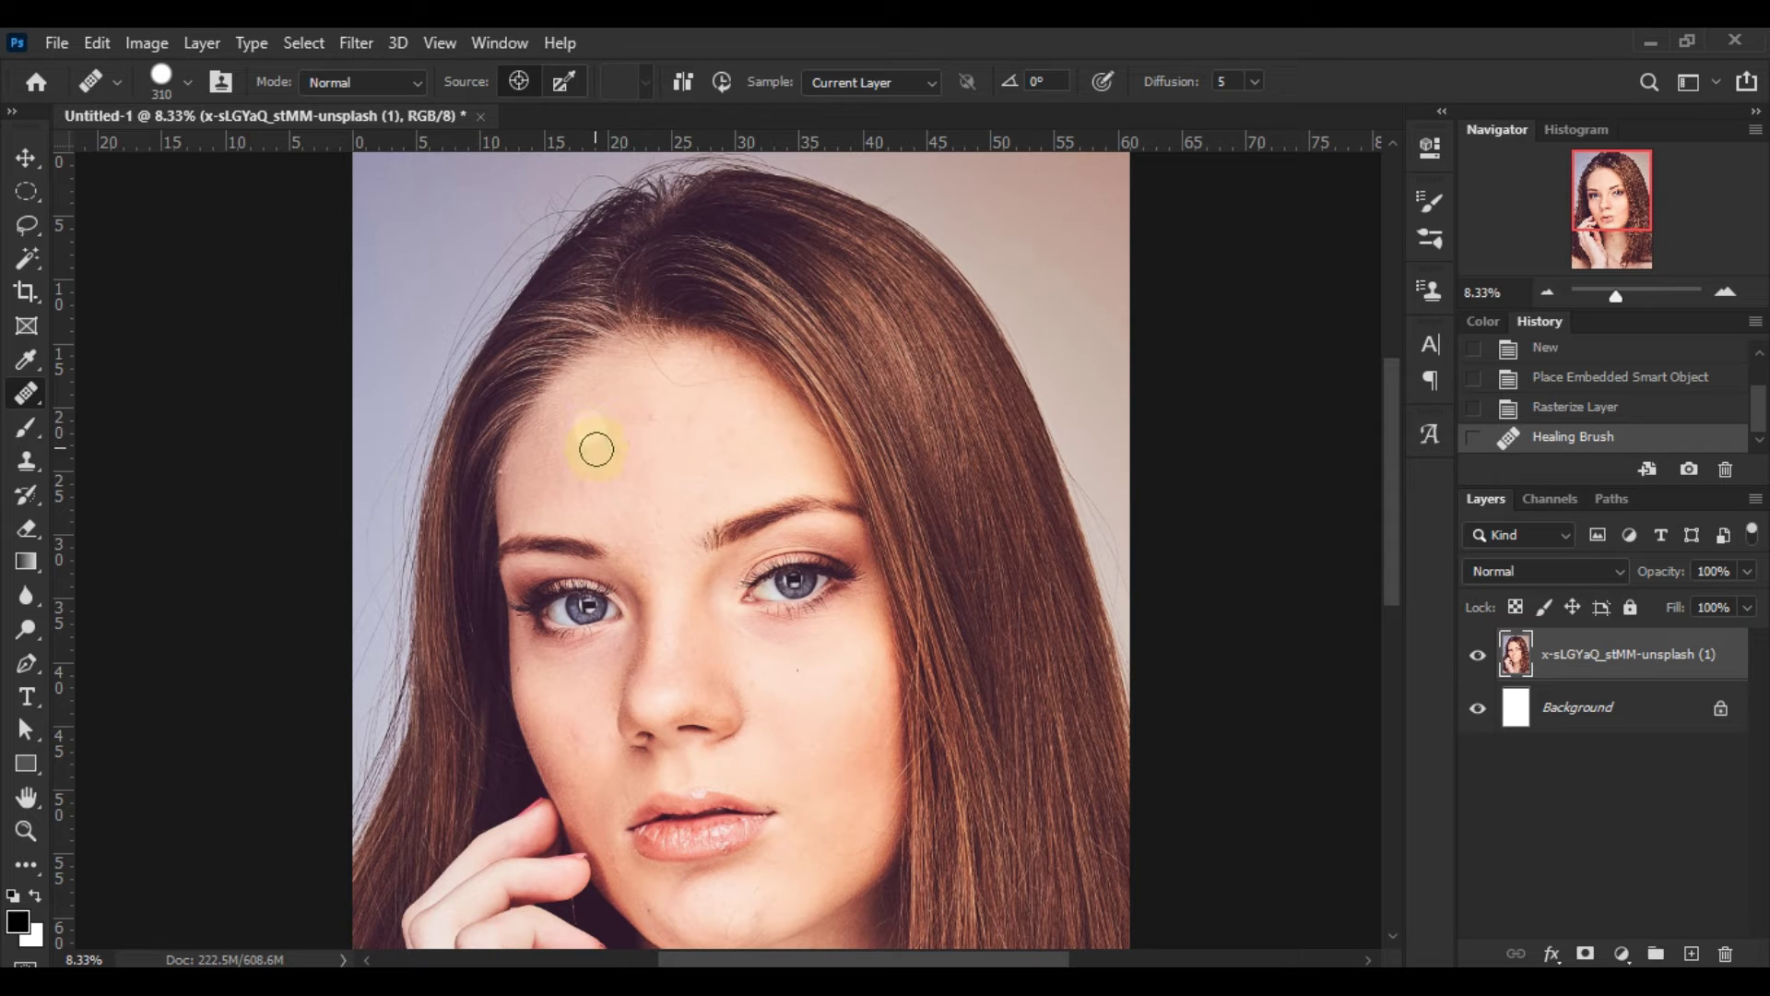
Step: Compare the portrait before and after the healing stroke by switching between its last two history states
left_click(1564, 410)
left_click(1580, 435)
left_click(1578, 410)
left_click(1580, 439)
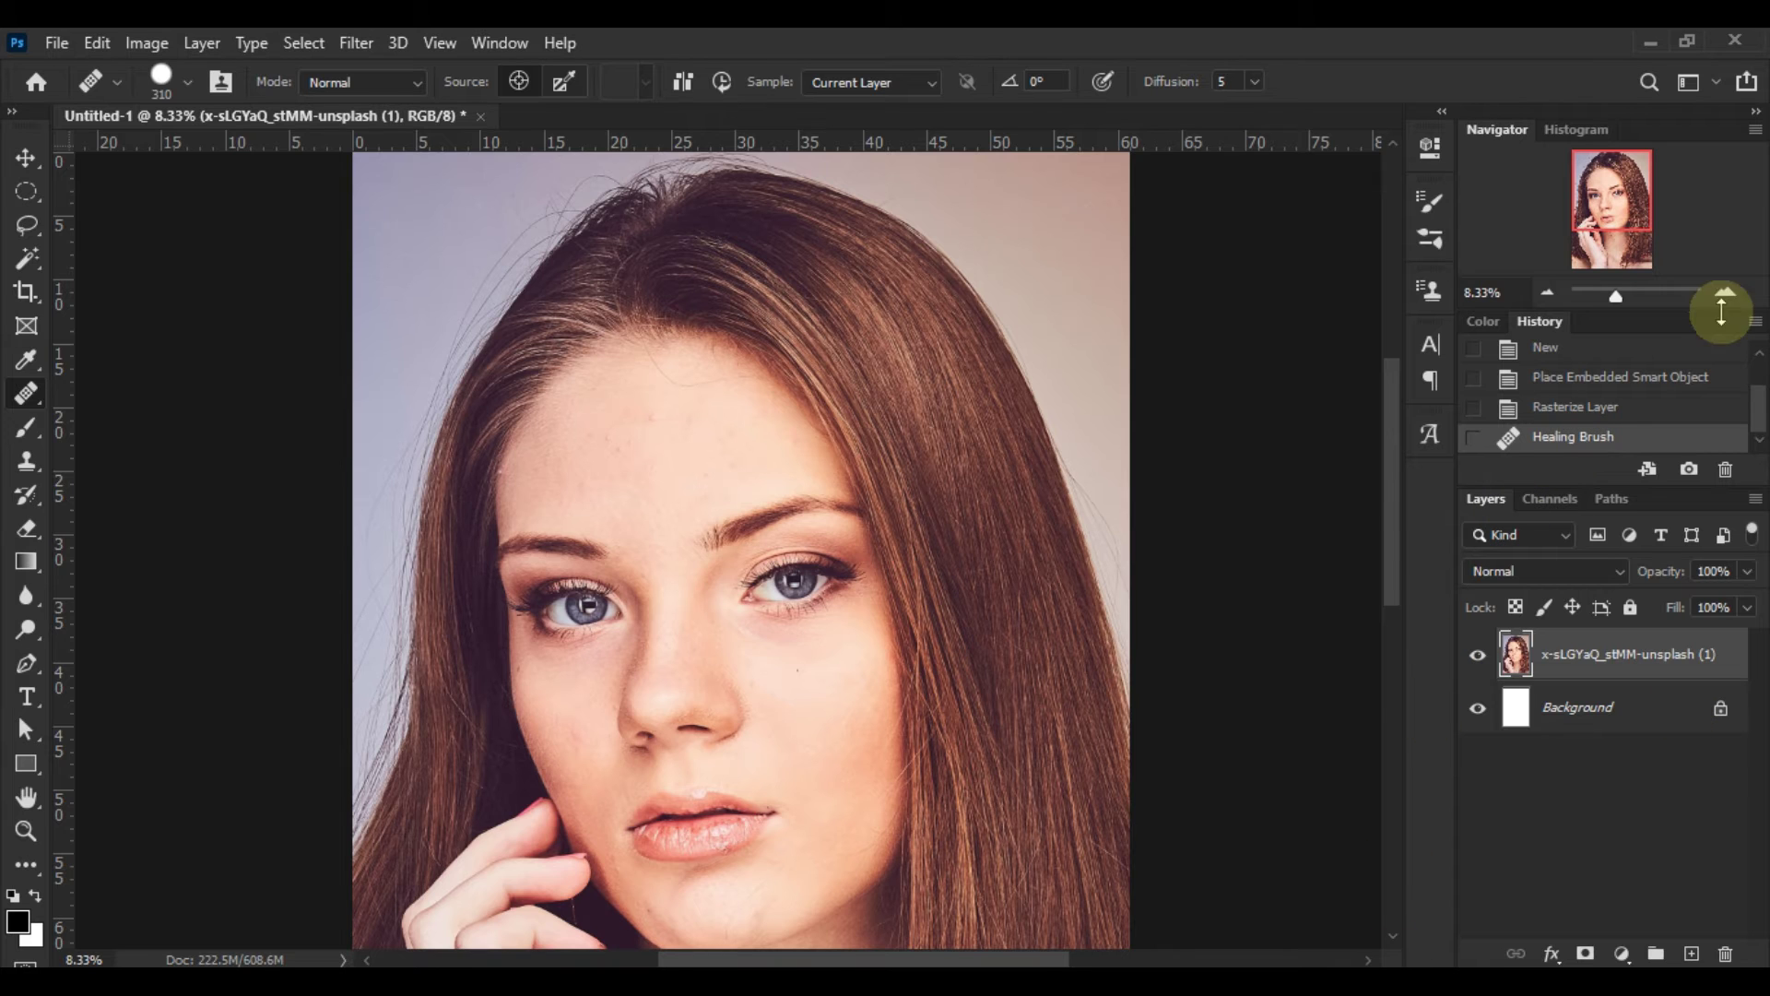
Step: Remove the remaining small blemishes across the forehead and above the eyebrows with the Healing Brush
left_click(1726, 291)
left_click(568, 285)
left_click(509, 340)
left_click(454, 329)
left_click(545, 320)
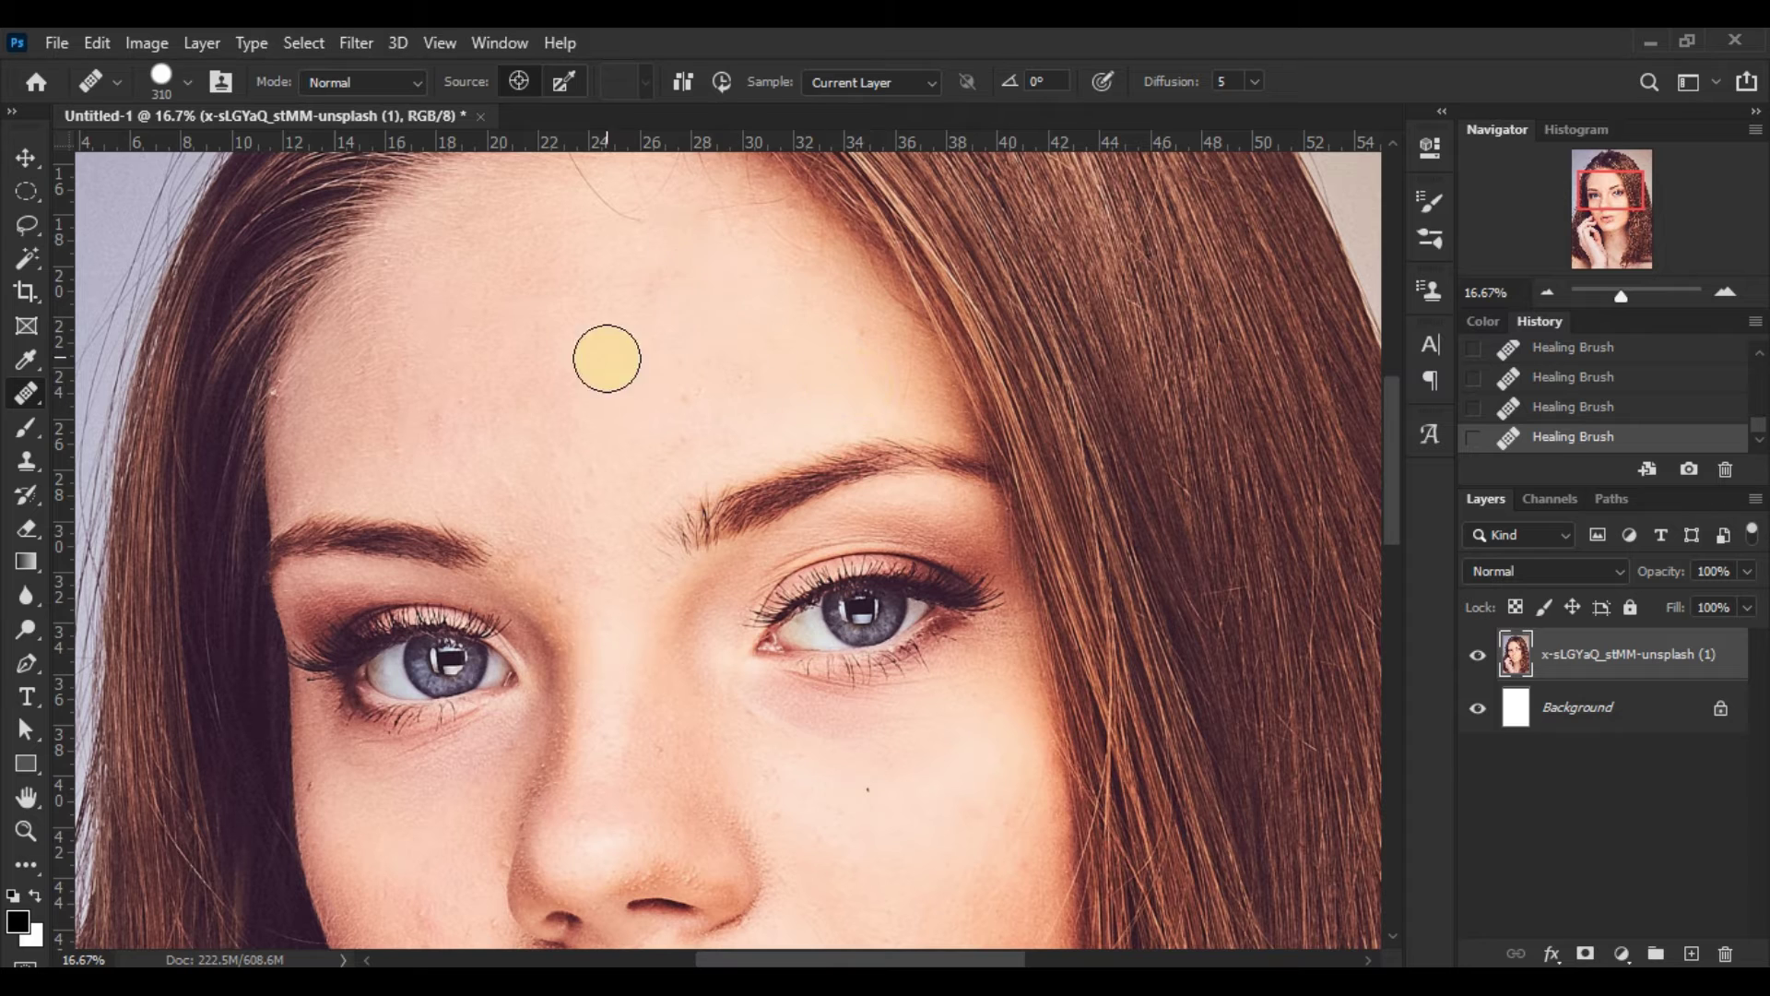
left_click(682, 435)
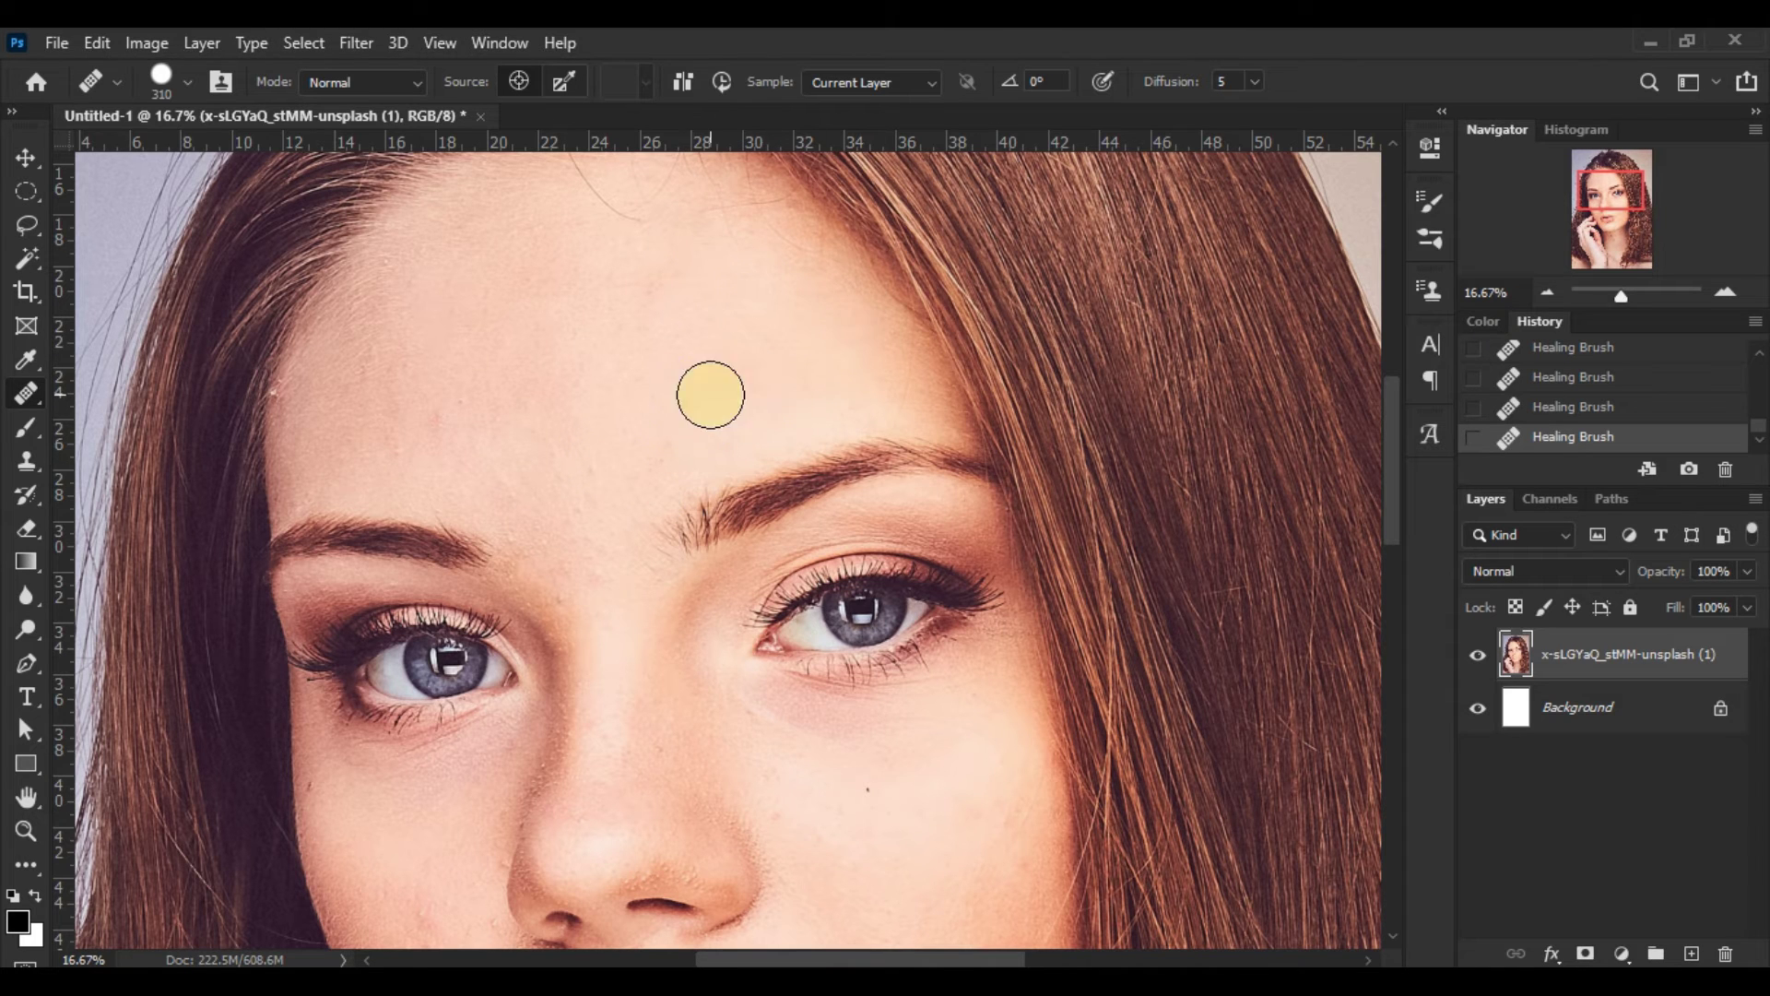
left_click(573, 442, "alt")
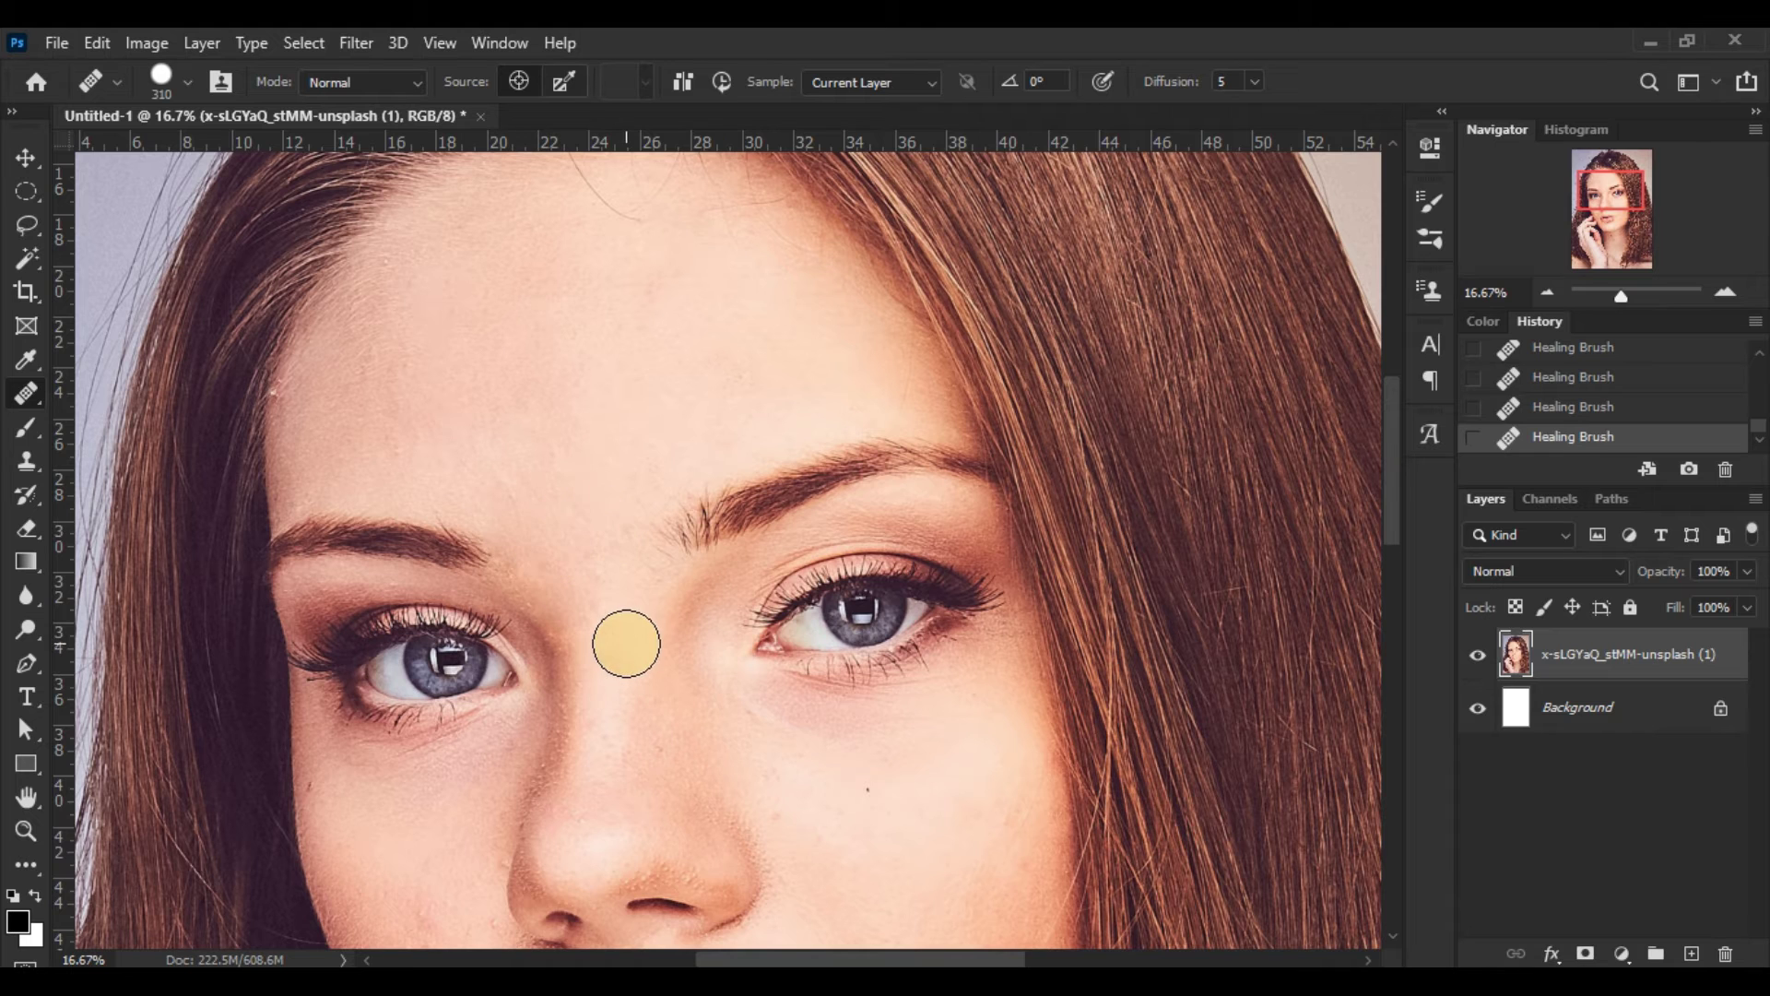
scroll(624, 620, "up", 2)
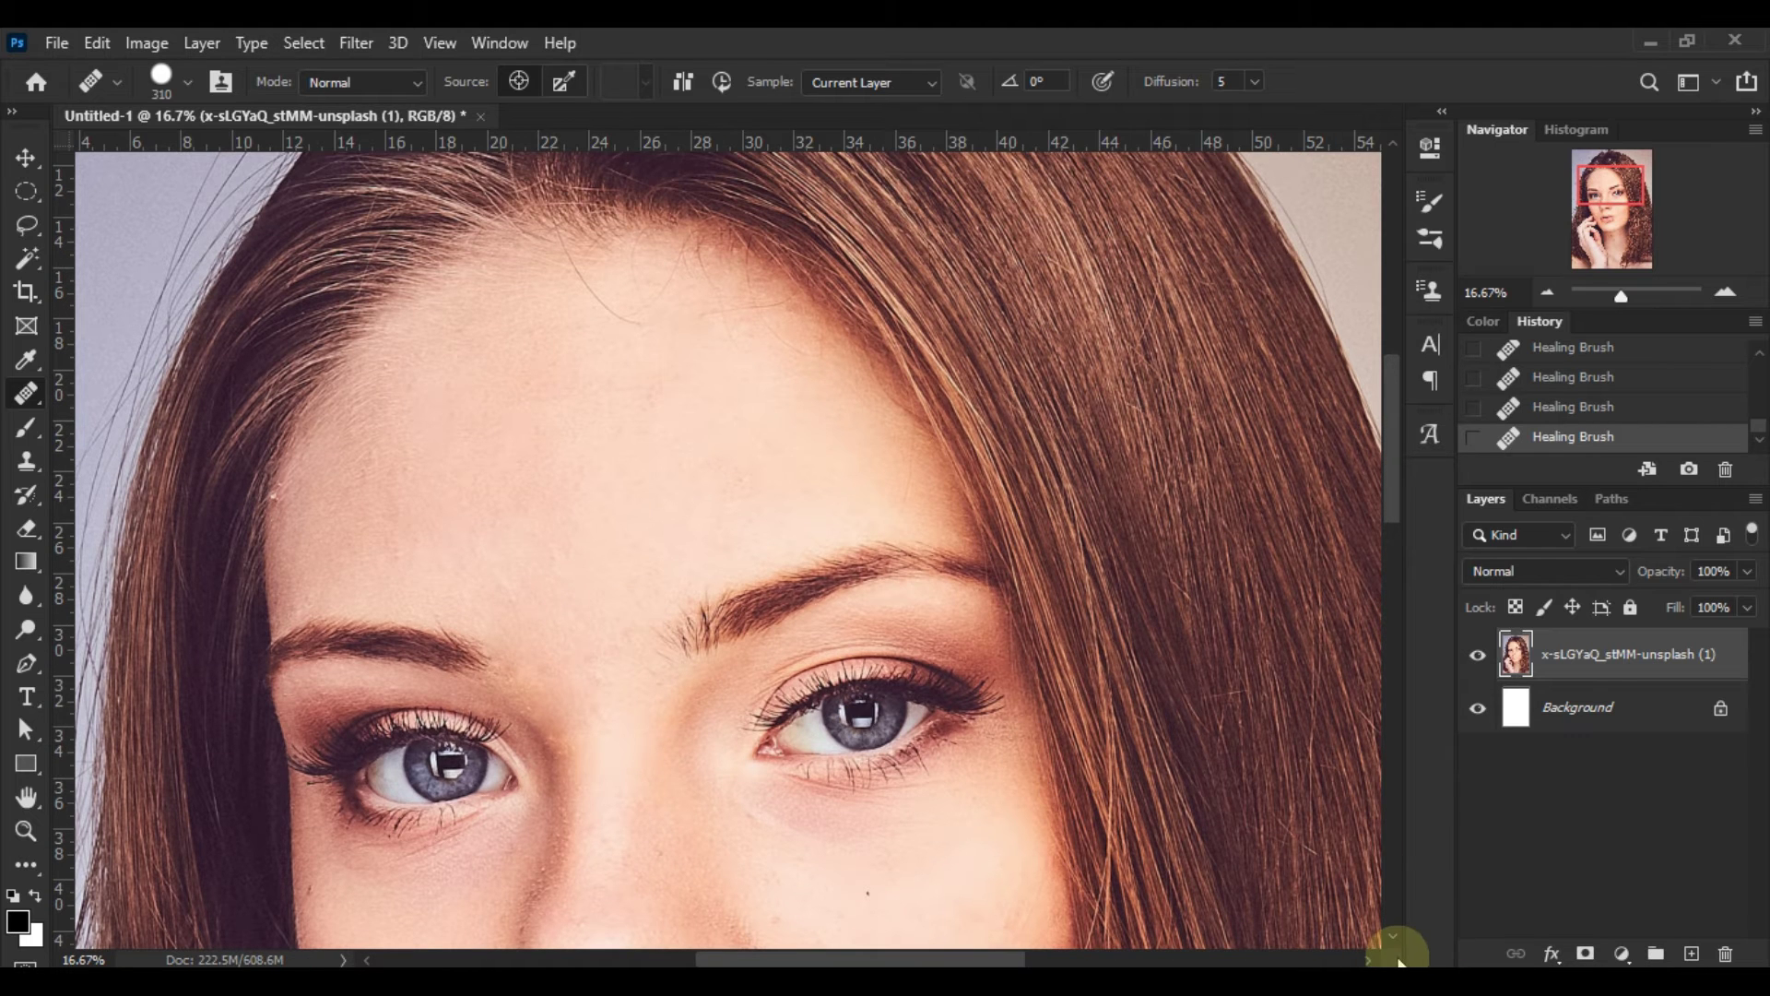
Step: Remove the blemishes on both cheeks and around the nose with the Spot Healing Brush Tool
left_click(1547, 291)
left_click(1547, 291)
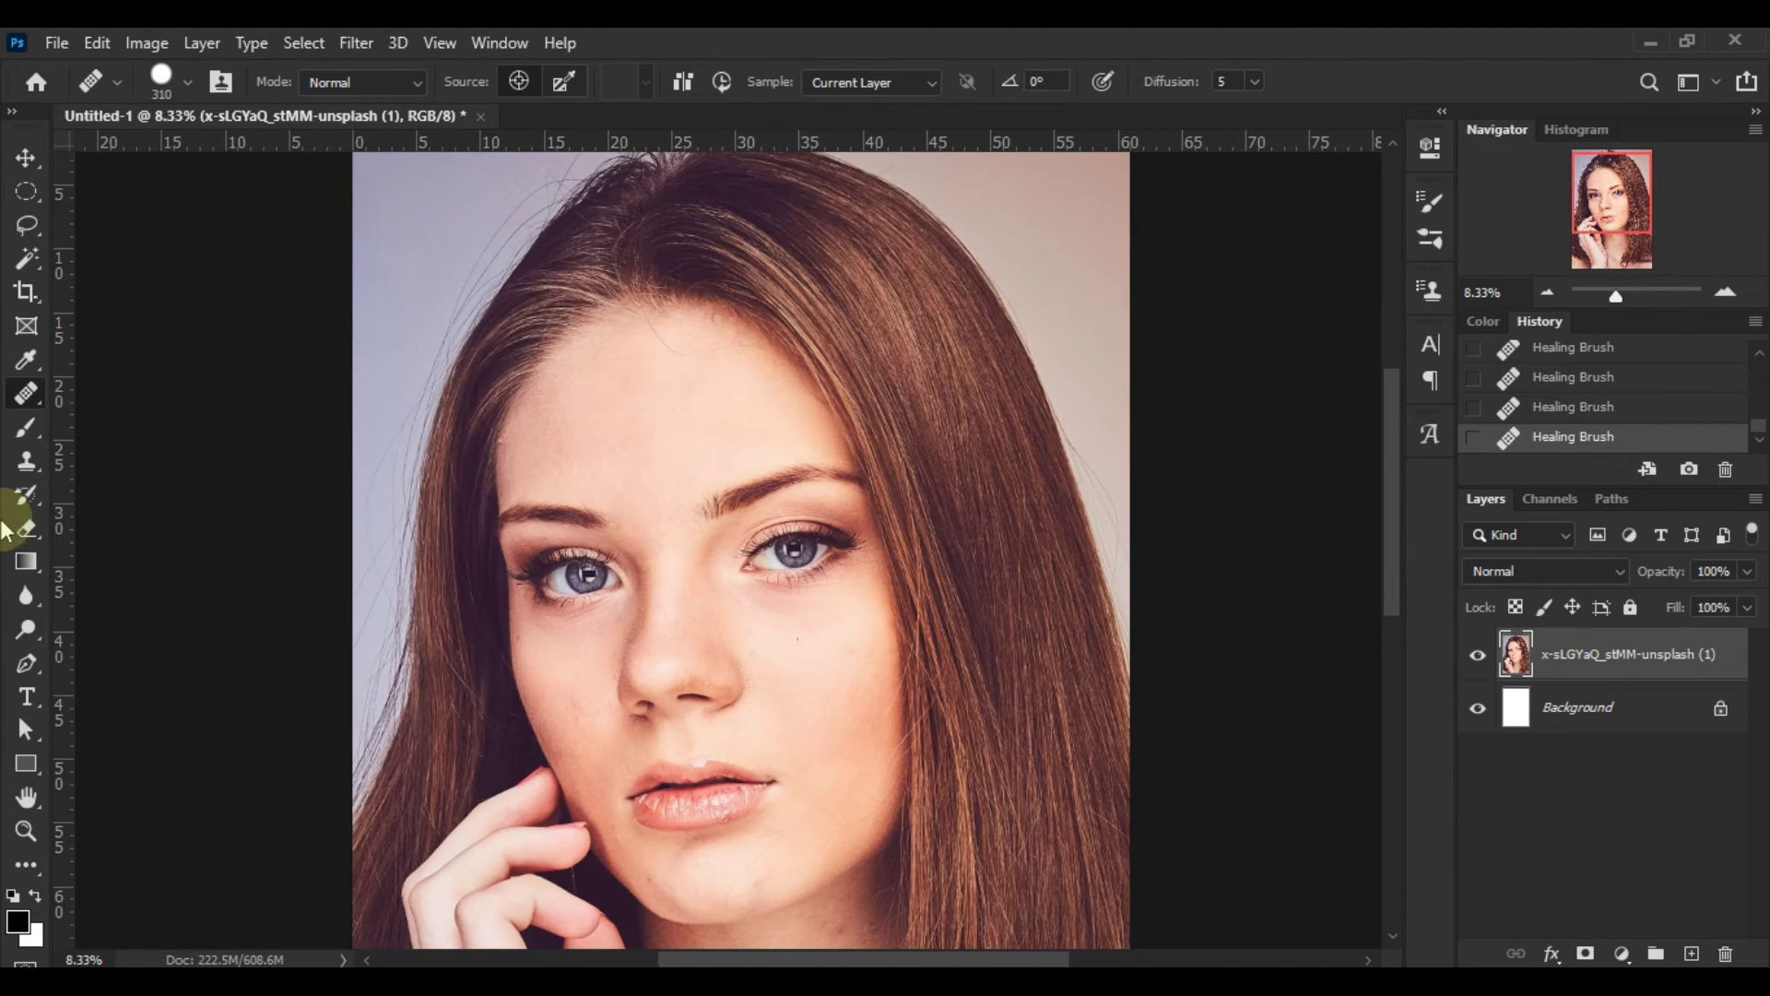
right_click(26, 394)
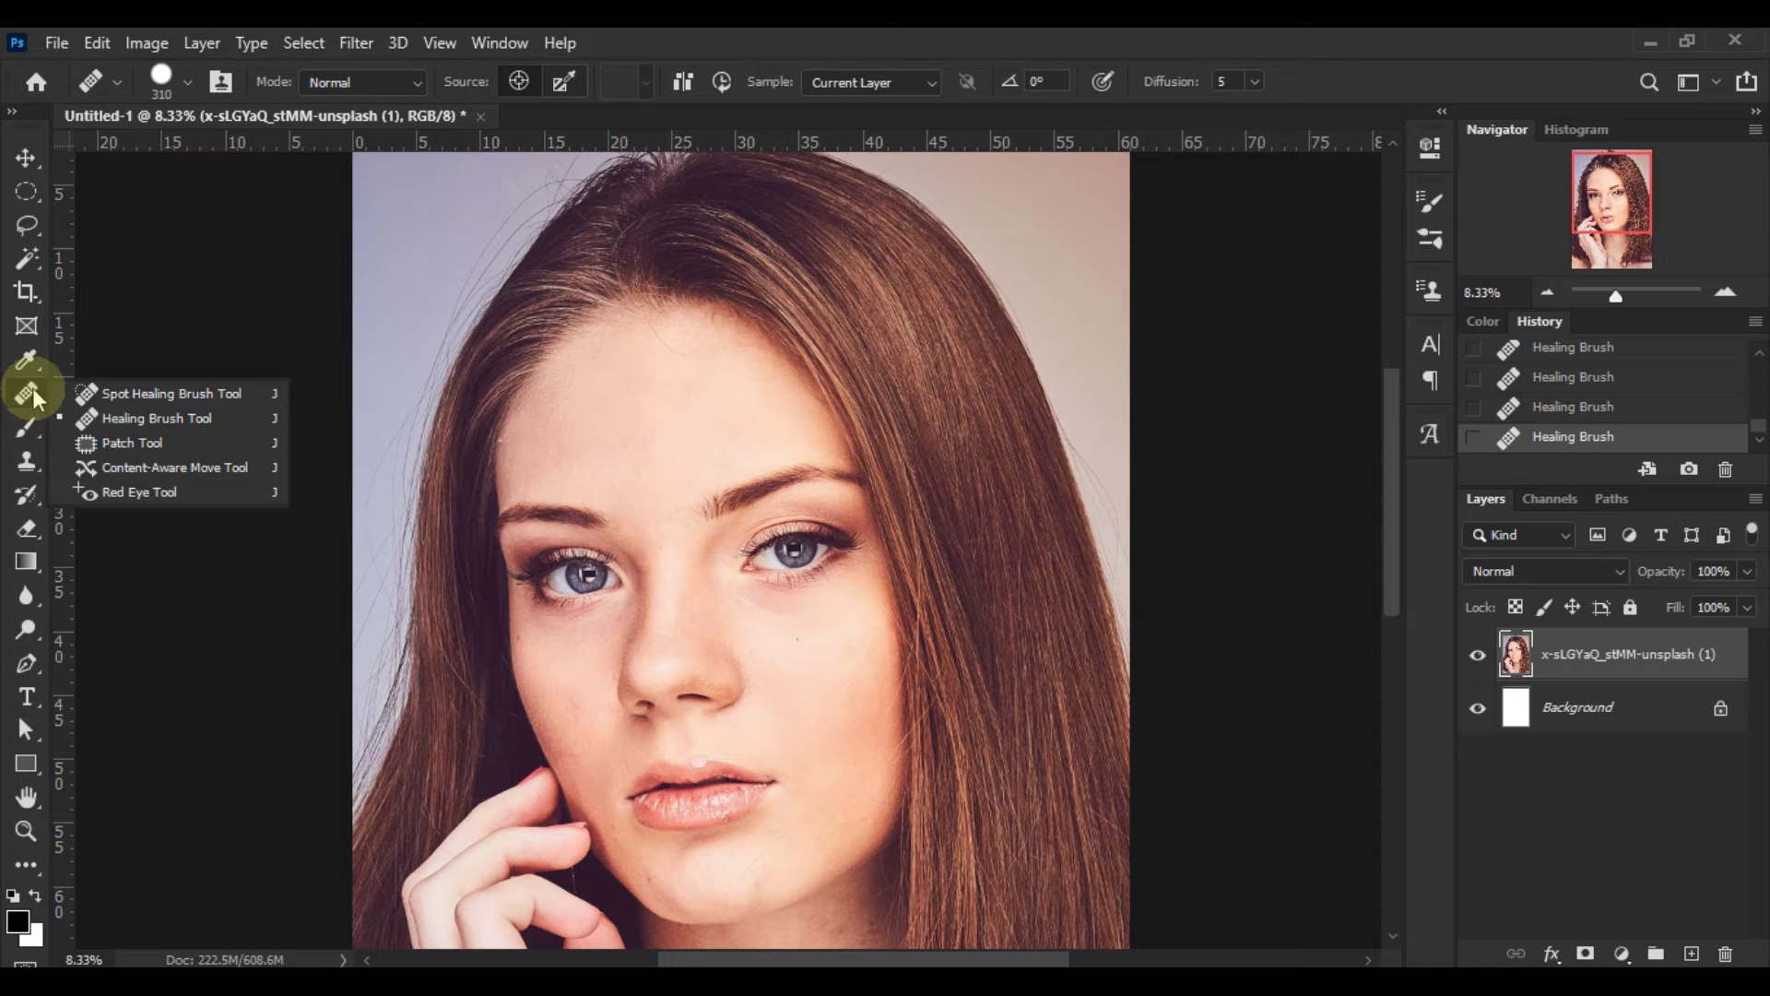
left_click(275, 392)
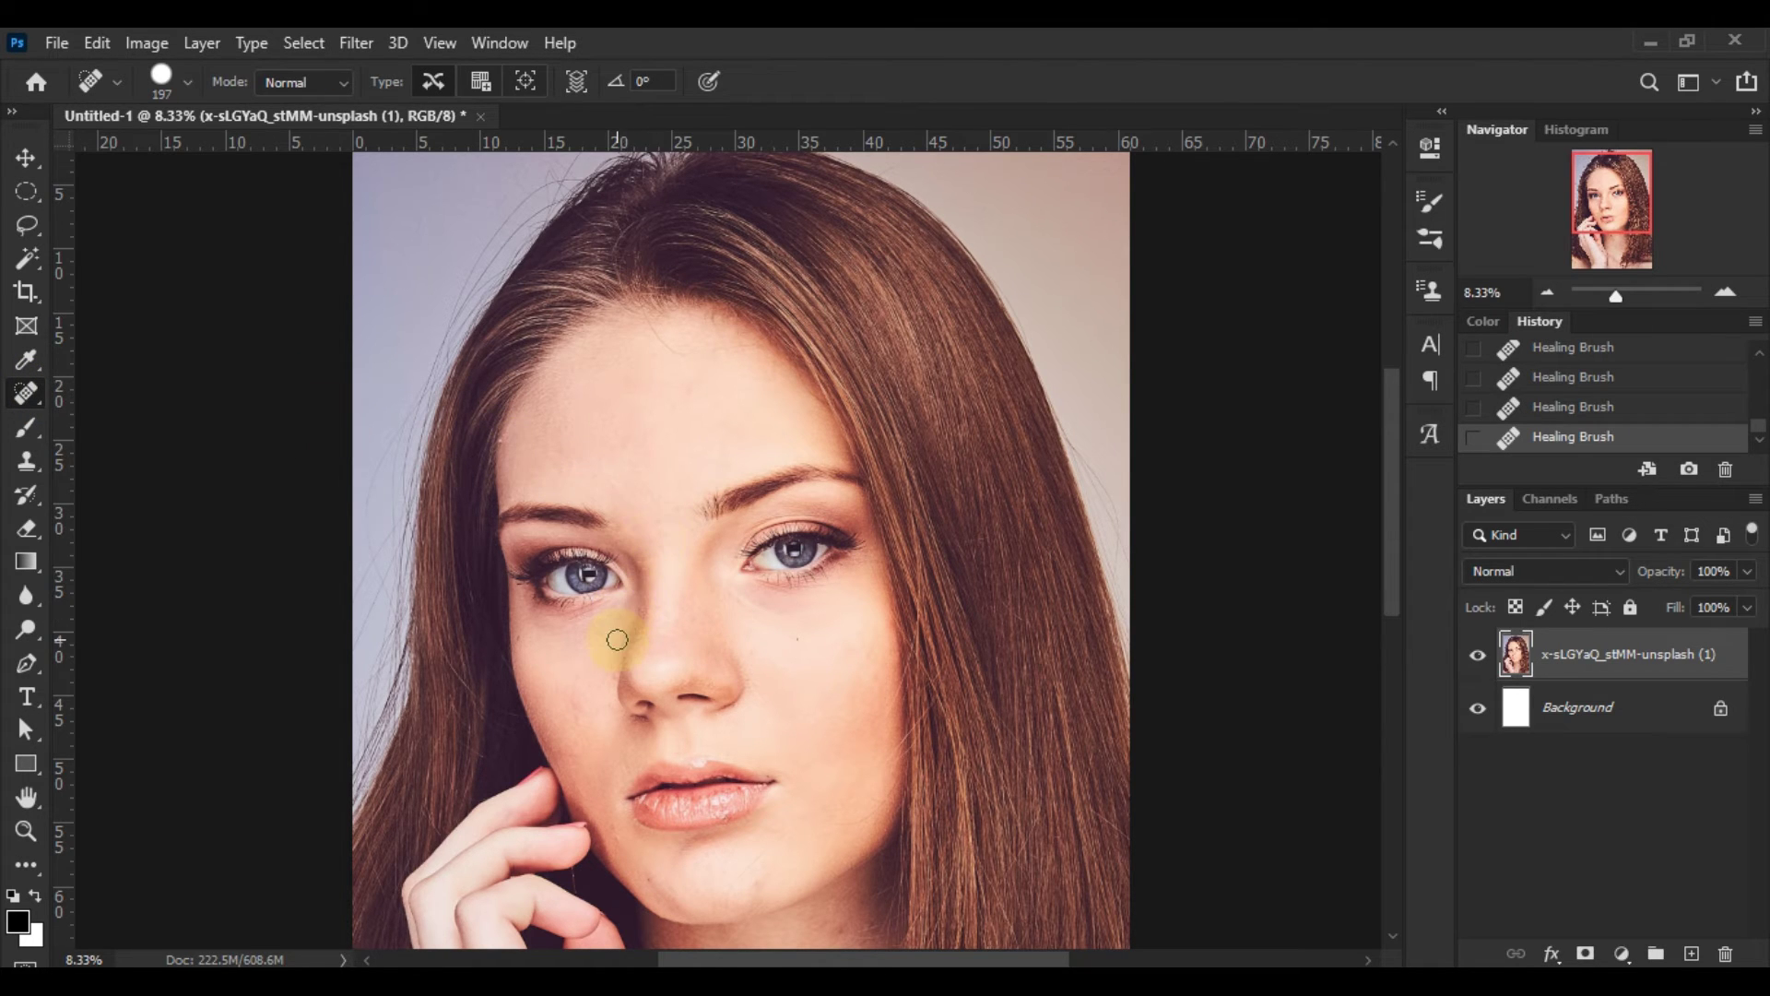
scroll(616, 641, "left", 1)
scroll(666, 655, "up", 3)
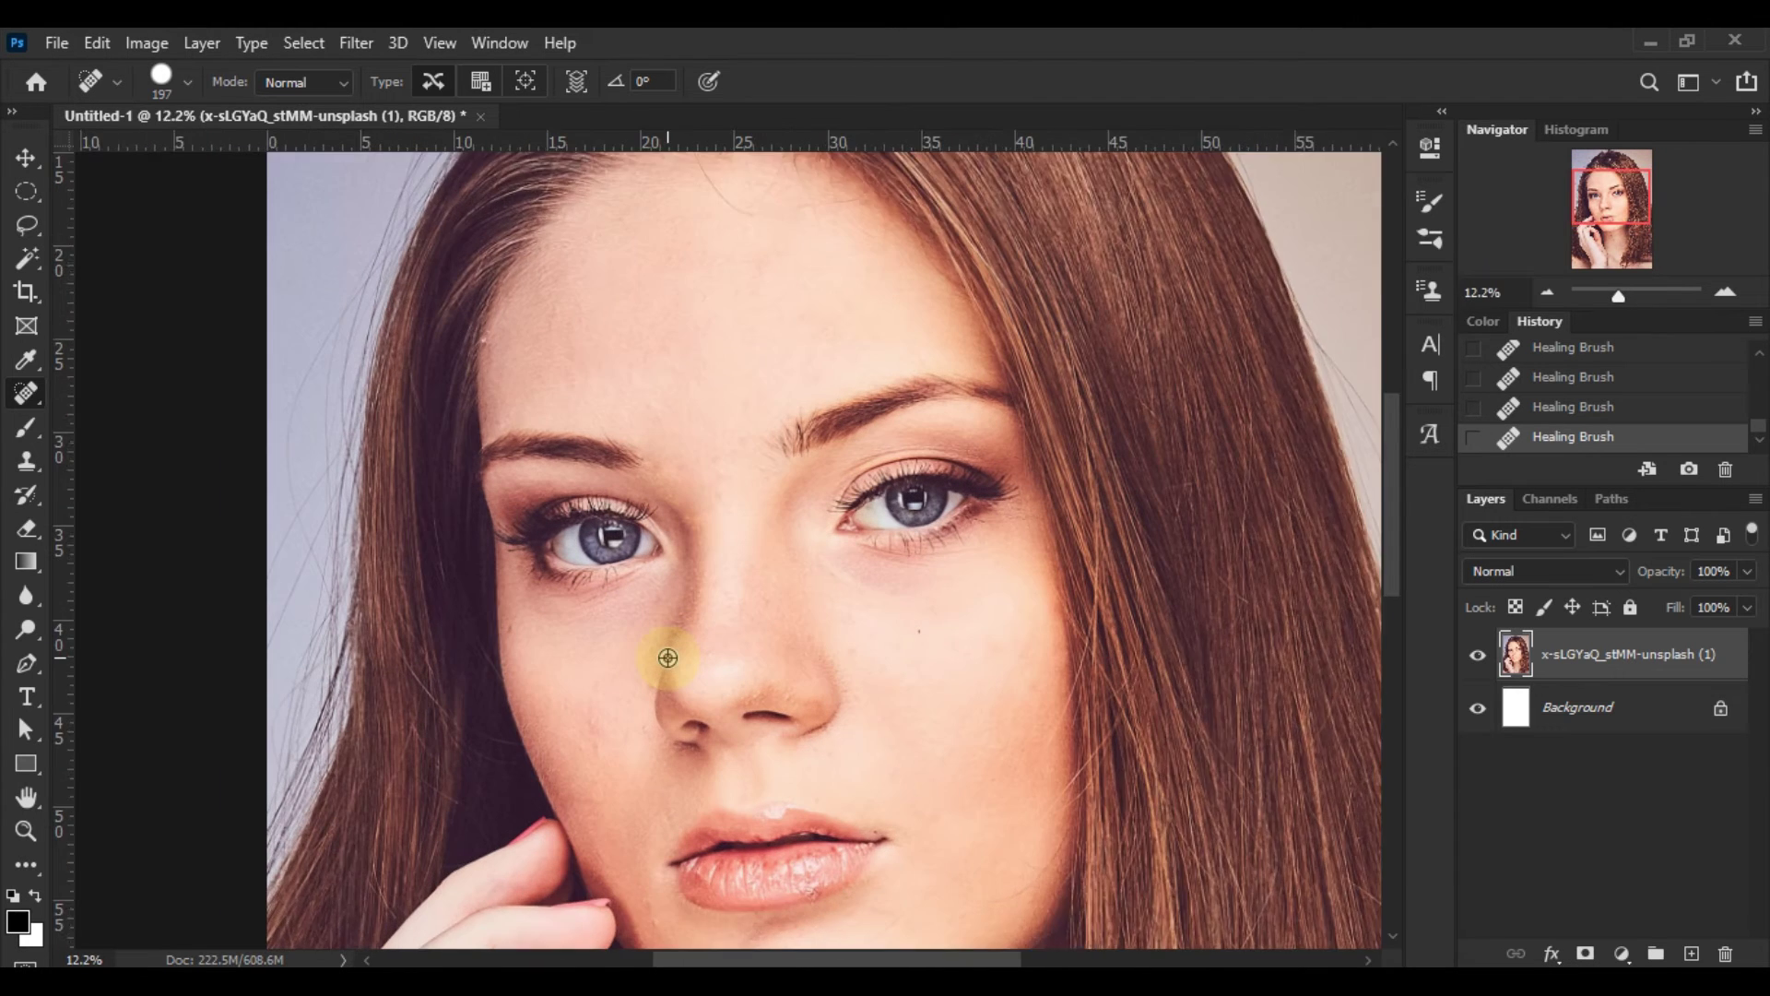
scroll(692, 743, "down", 5)
left_click(706, 798)
left_click(969, 374)
left_click(885, 394)
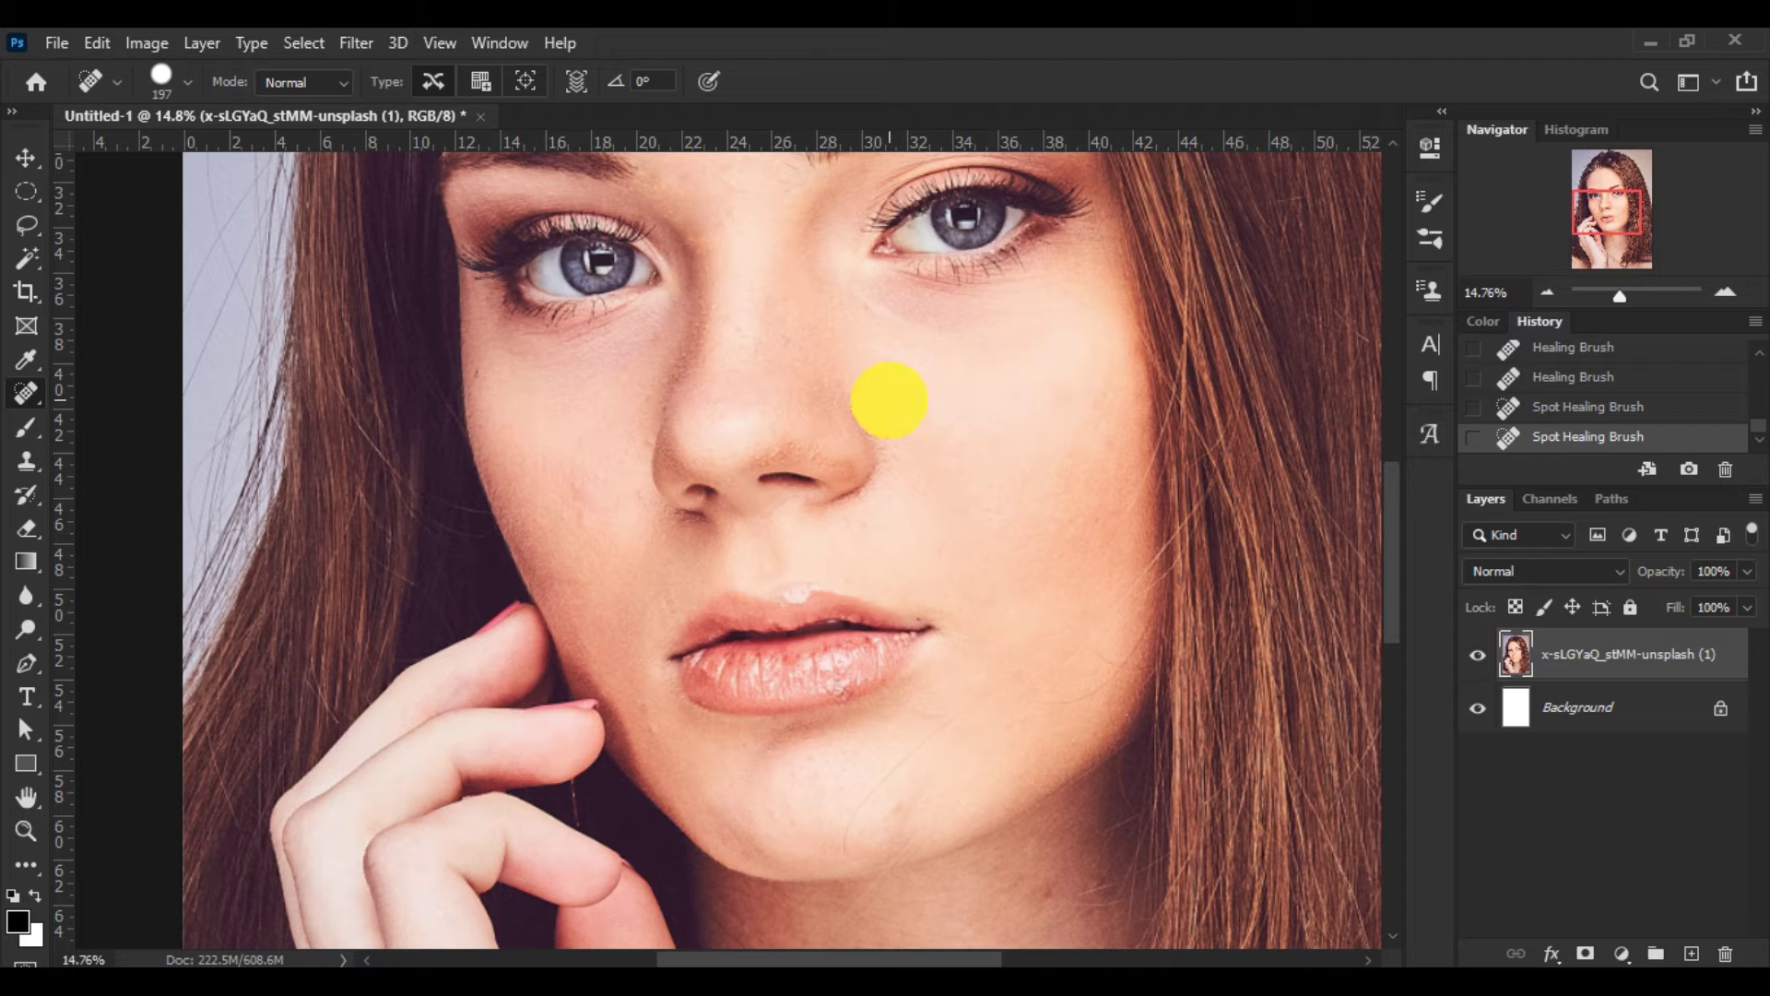
left_click(476, 372)
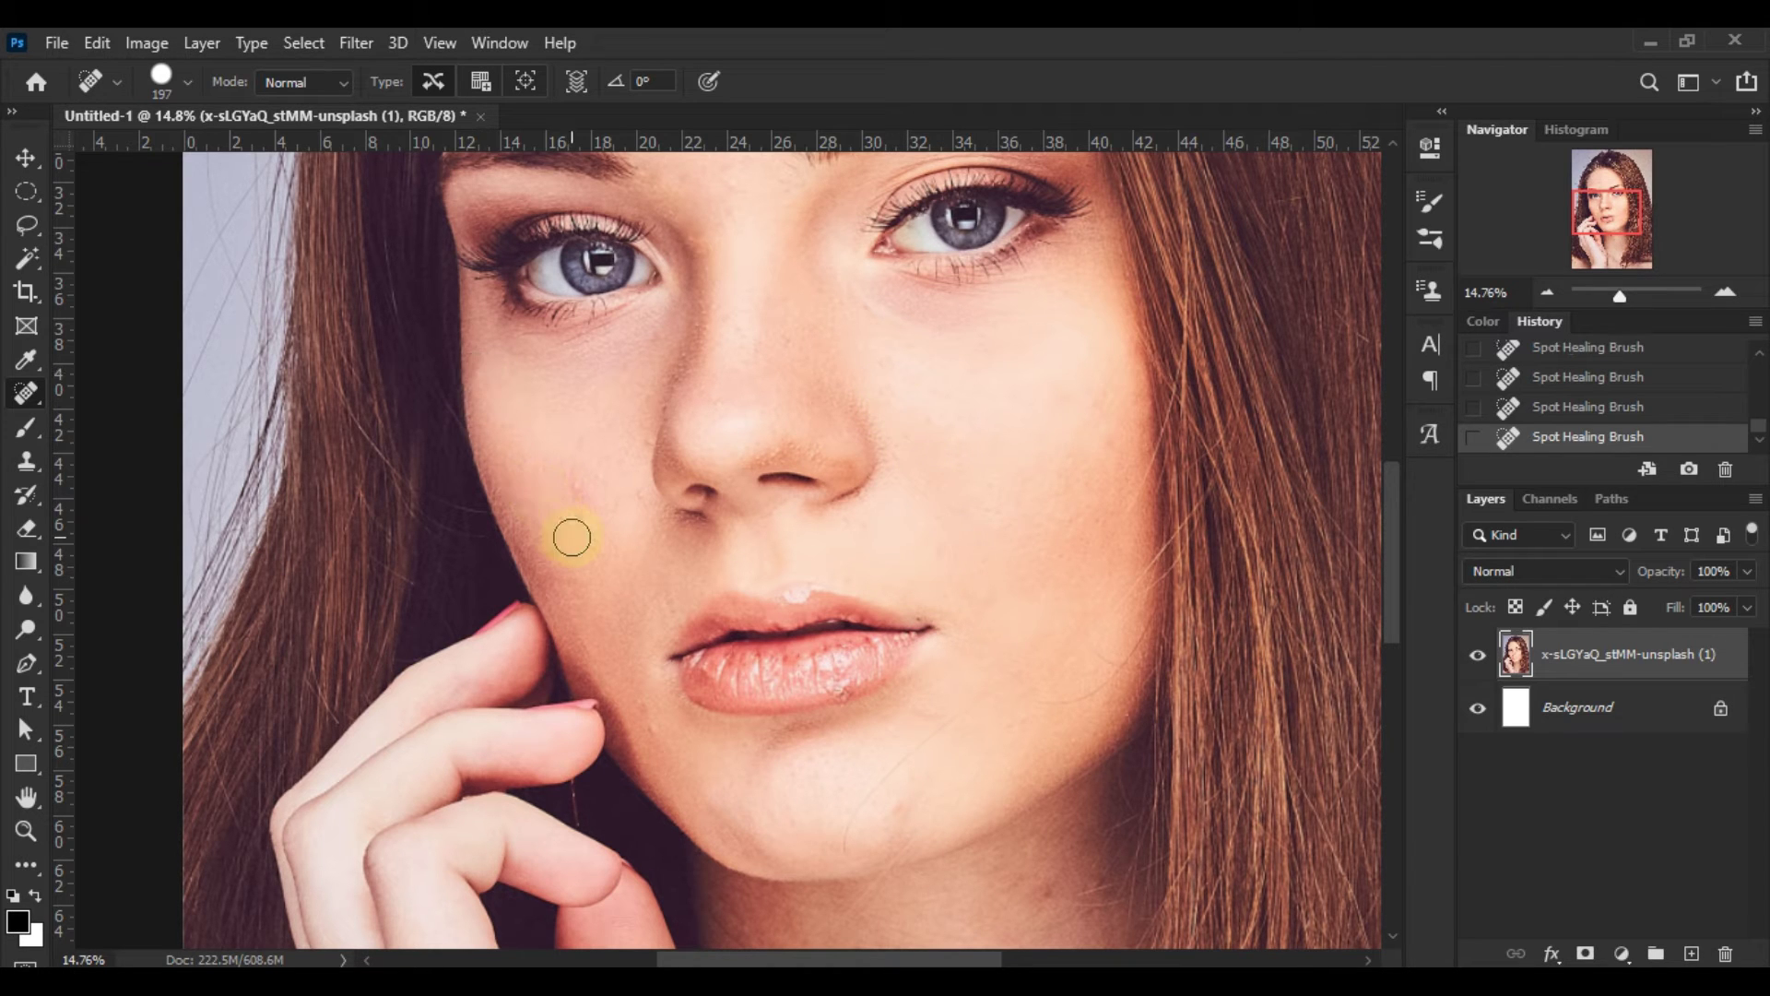
left_click(927, 350)
Step: Try a Spot Healing Brush stroke from the inner end of the eyebrow toward the nose bridge, and undo it
scroll(983, 644, "down", 2)
scroll(983, 645, "up", 2)
scroll(983, 644, "up", 2)
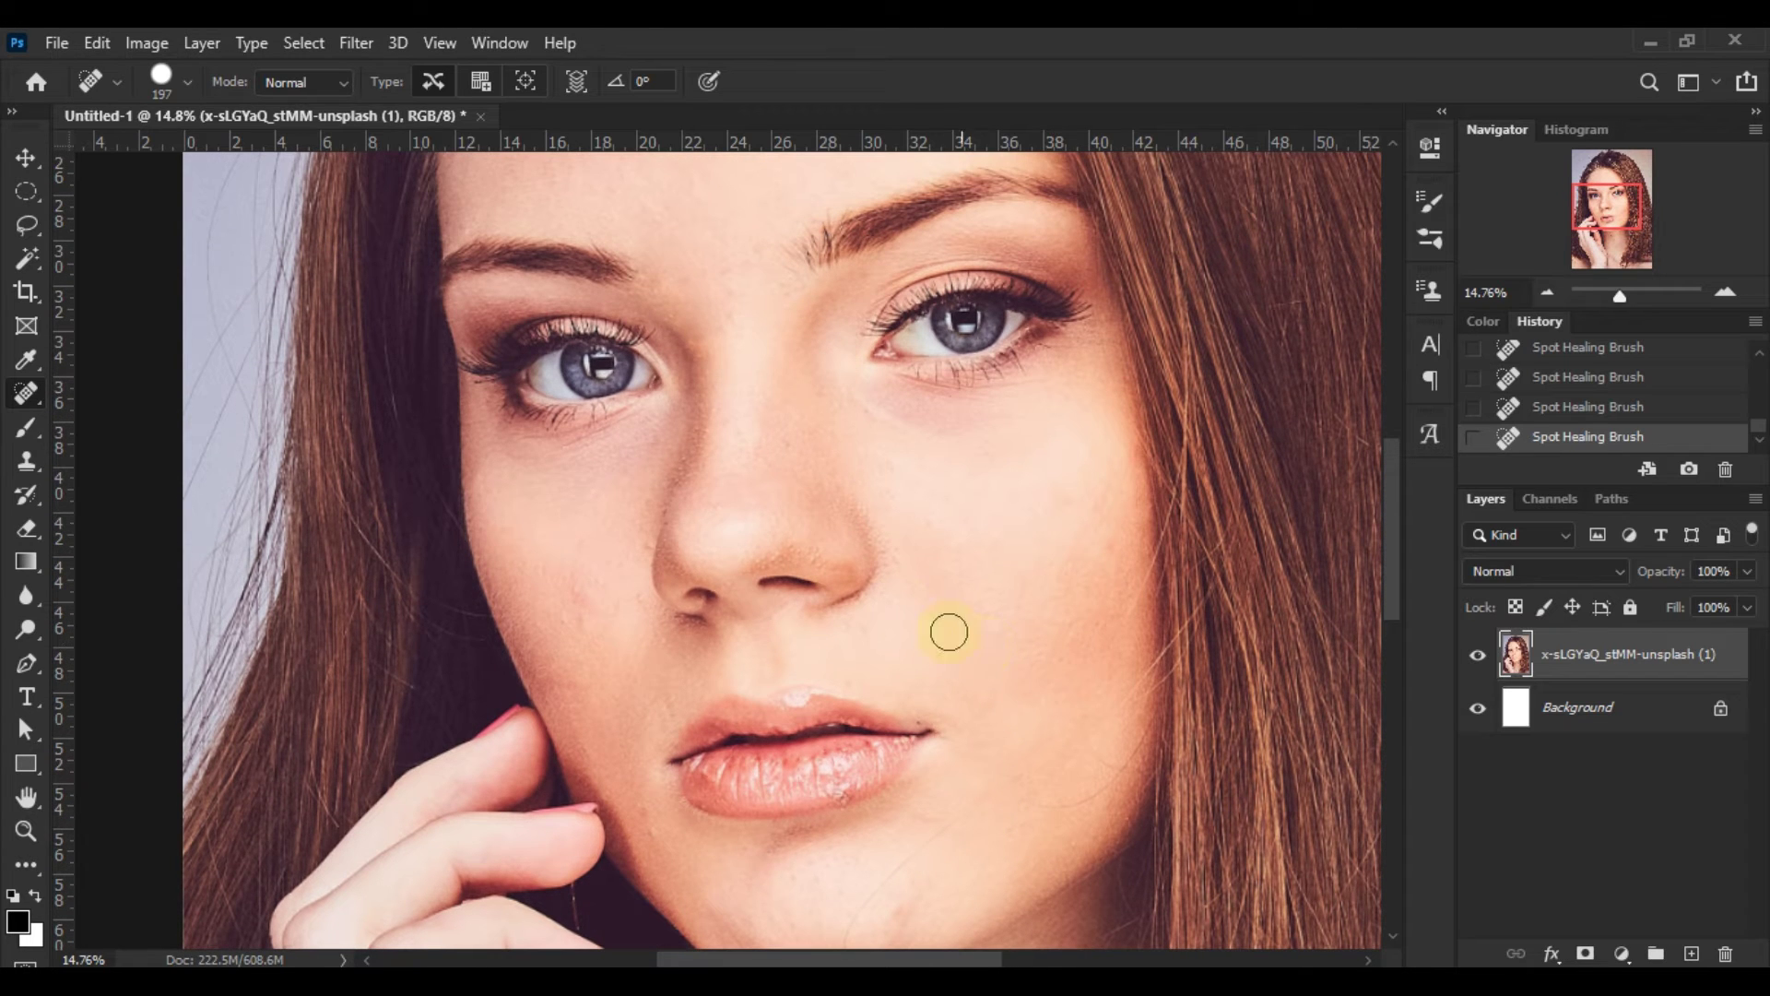
mouse_move(664, 248)
left_mouse_down()
mouse_move(735, 376)
mouse_move(684, 247)
mouse_move(723, 254)
left_mouse_up()
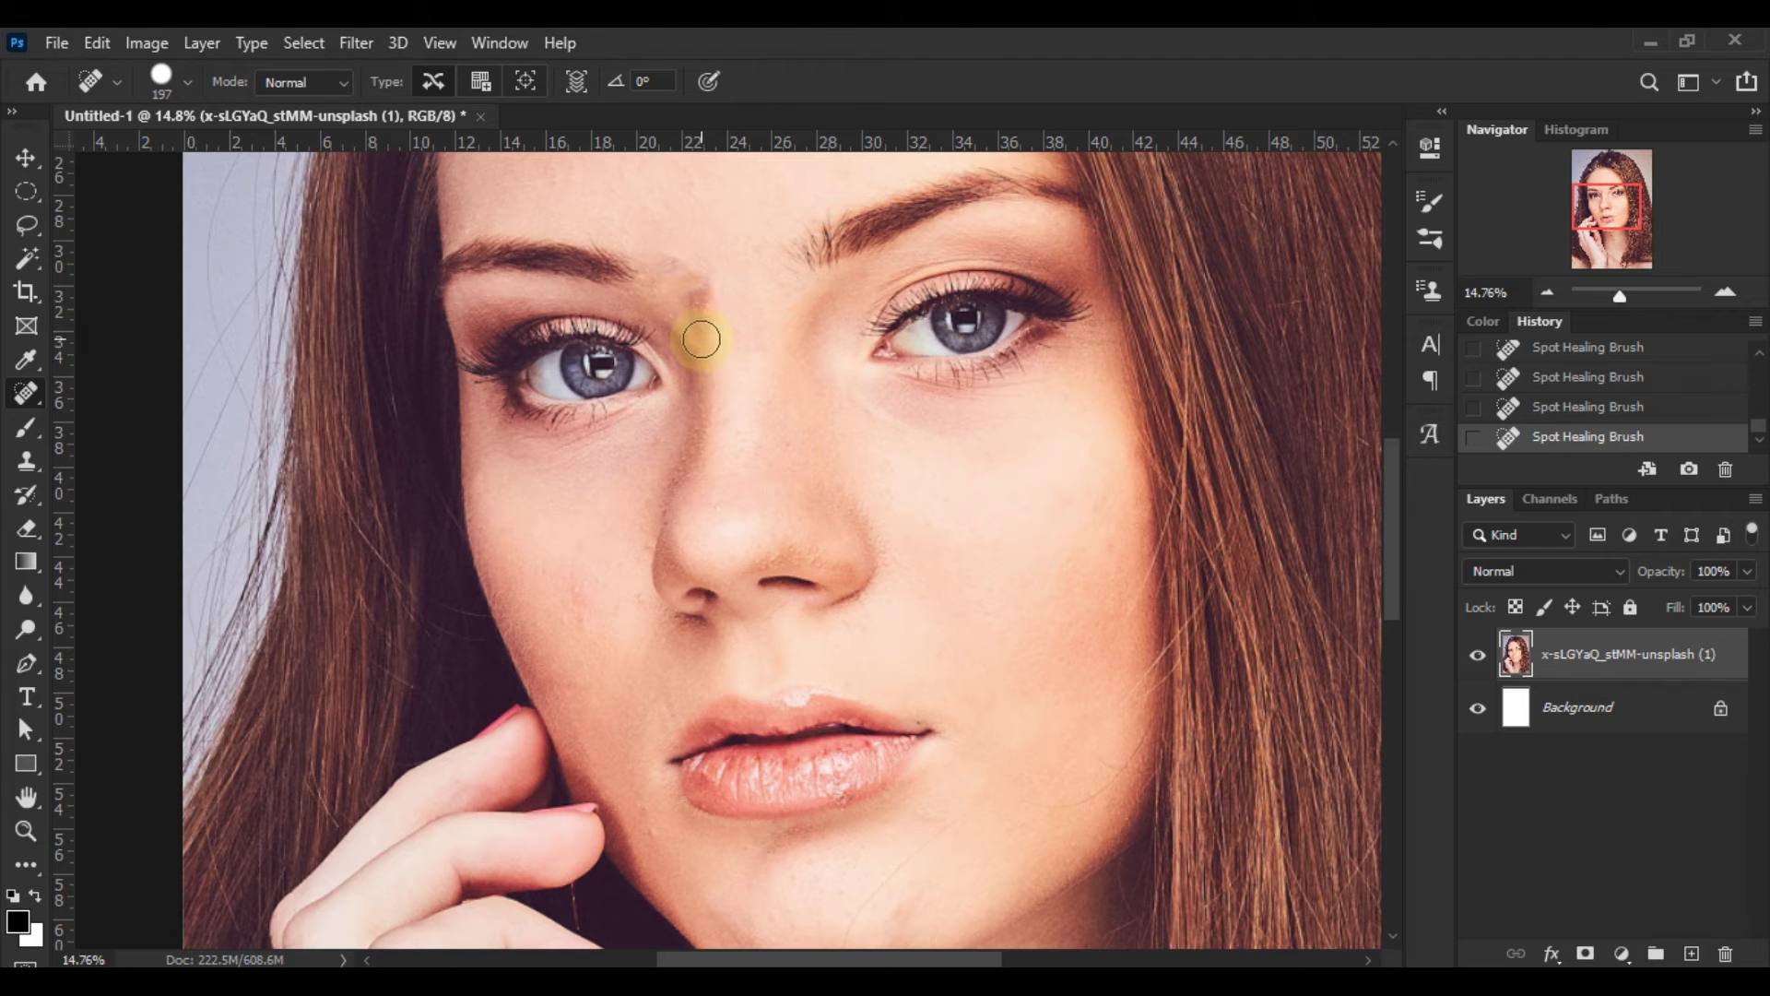
scroll(667, 287, "up", 3)
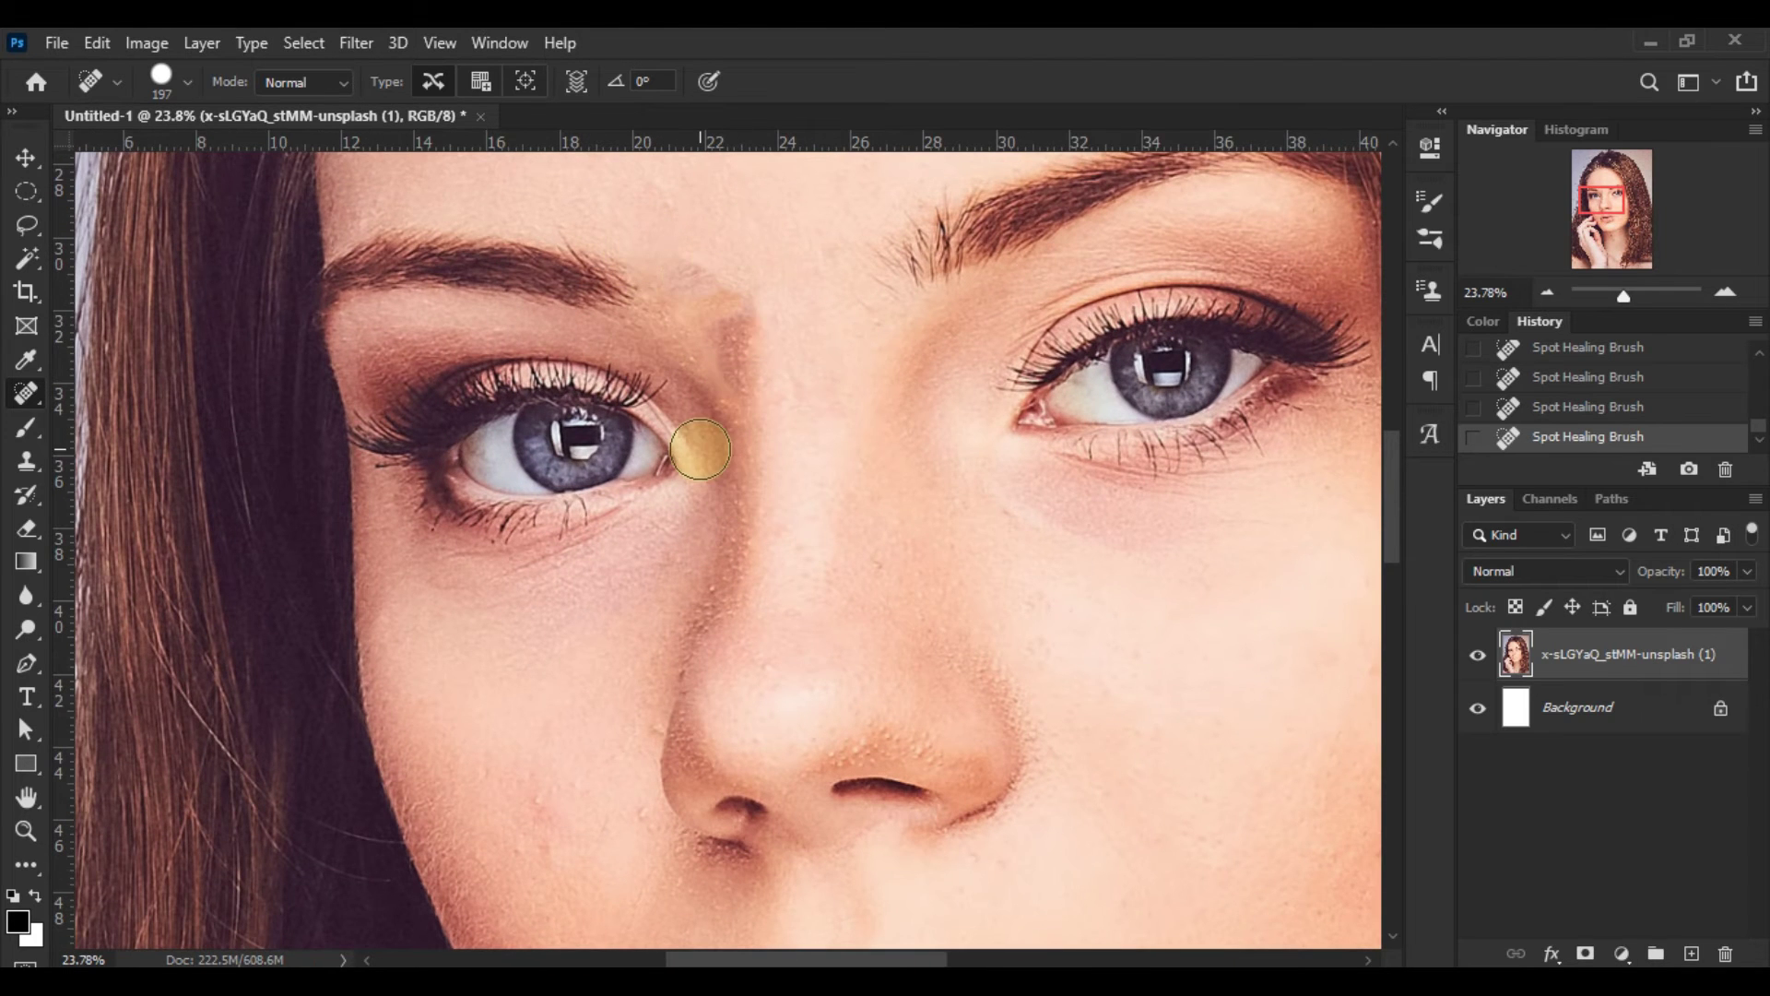
scroll(706, 452, "down", 2)
key("ctrl+z")
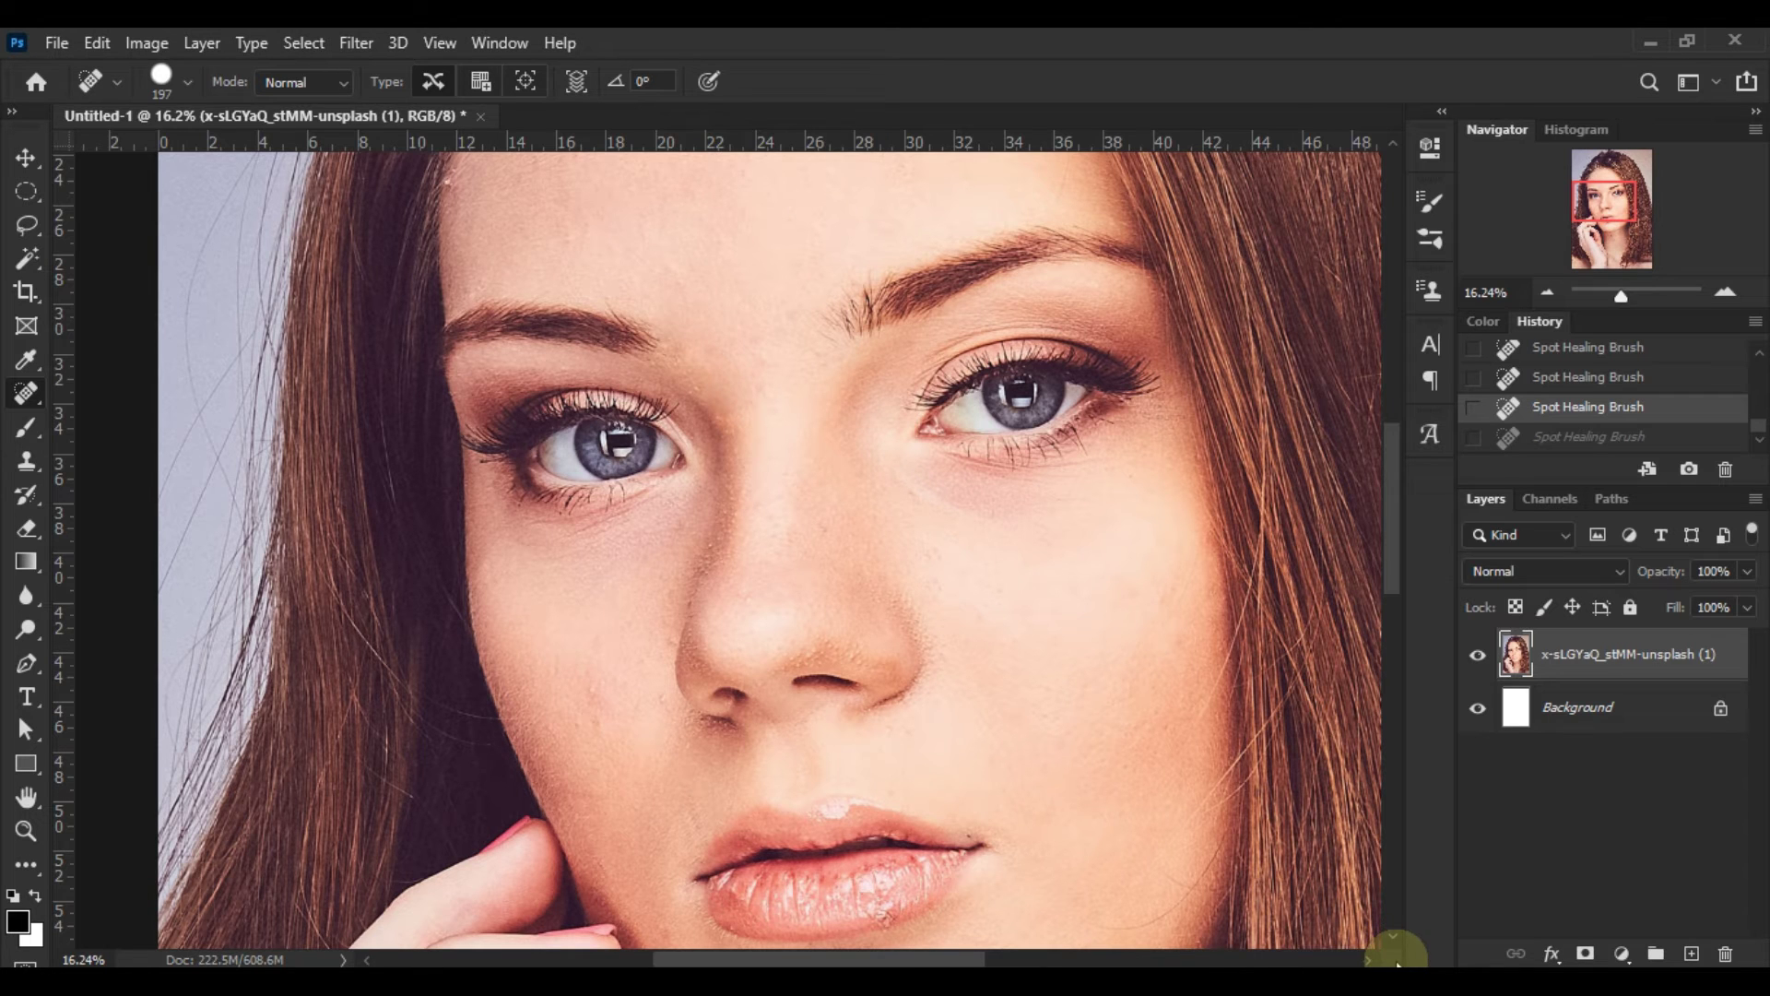
Step: Try to patch a small area of the neck with the Patch Tool, and undo the patch
right_click(28, 395)
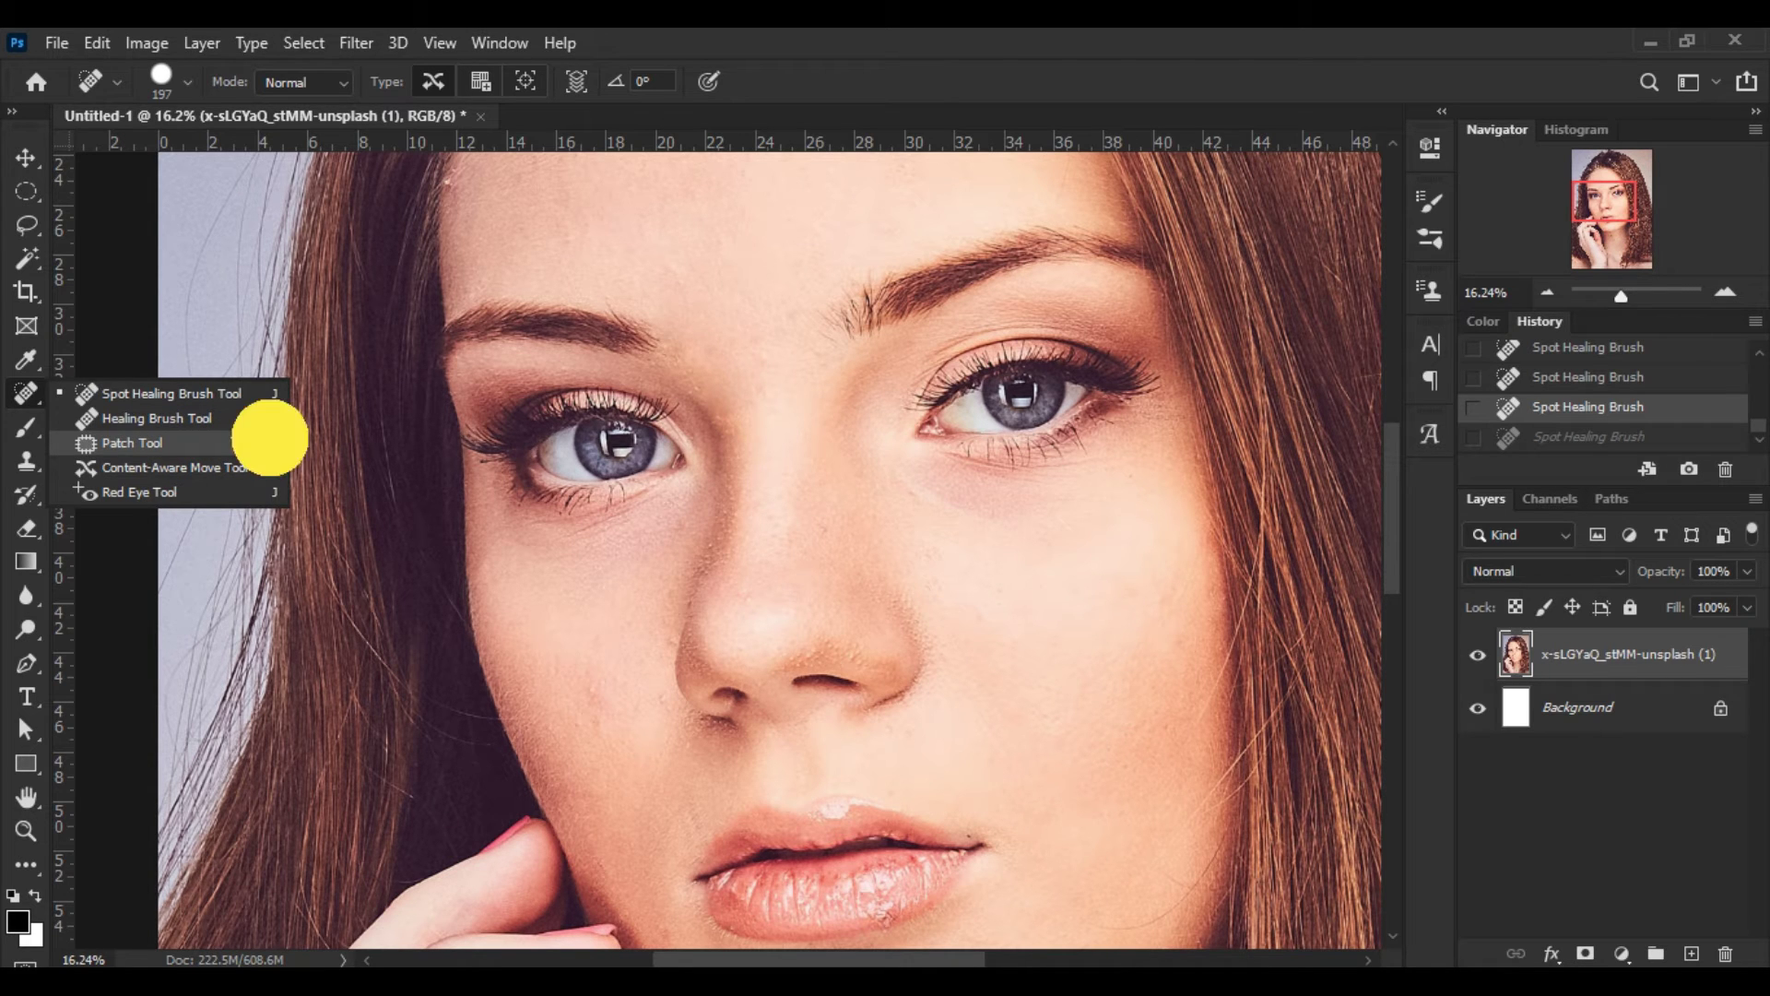
left_click(272, 444)
scroll(1027, 708, "down", 3)
scroll(1027, 693, "down", 3)
mouse_move(900, 735)
left_mouse_down()
mouse_move(941, 758)
mouse_move(885, 719)
mouse_move(1000, 723)
left_mouse_up()
left_click(998, 729)
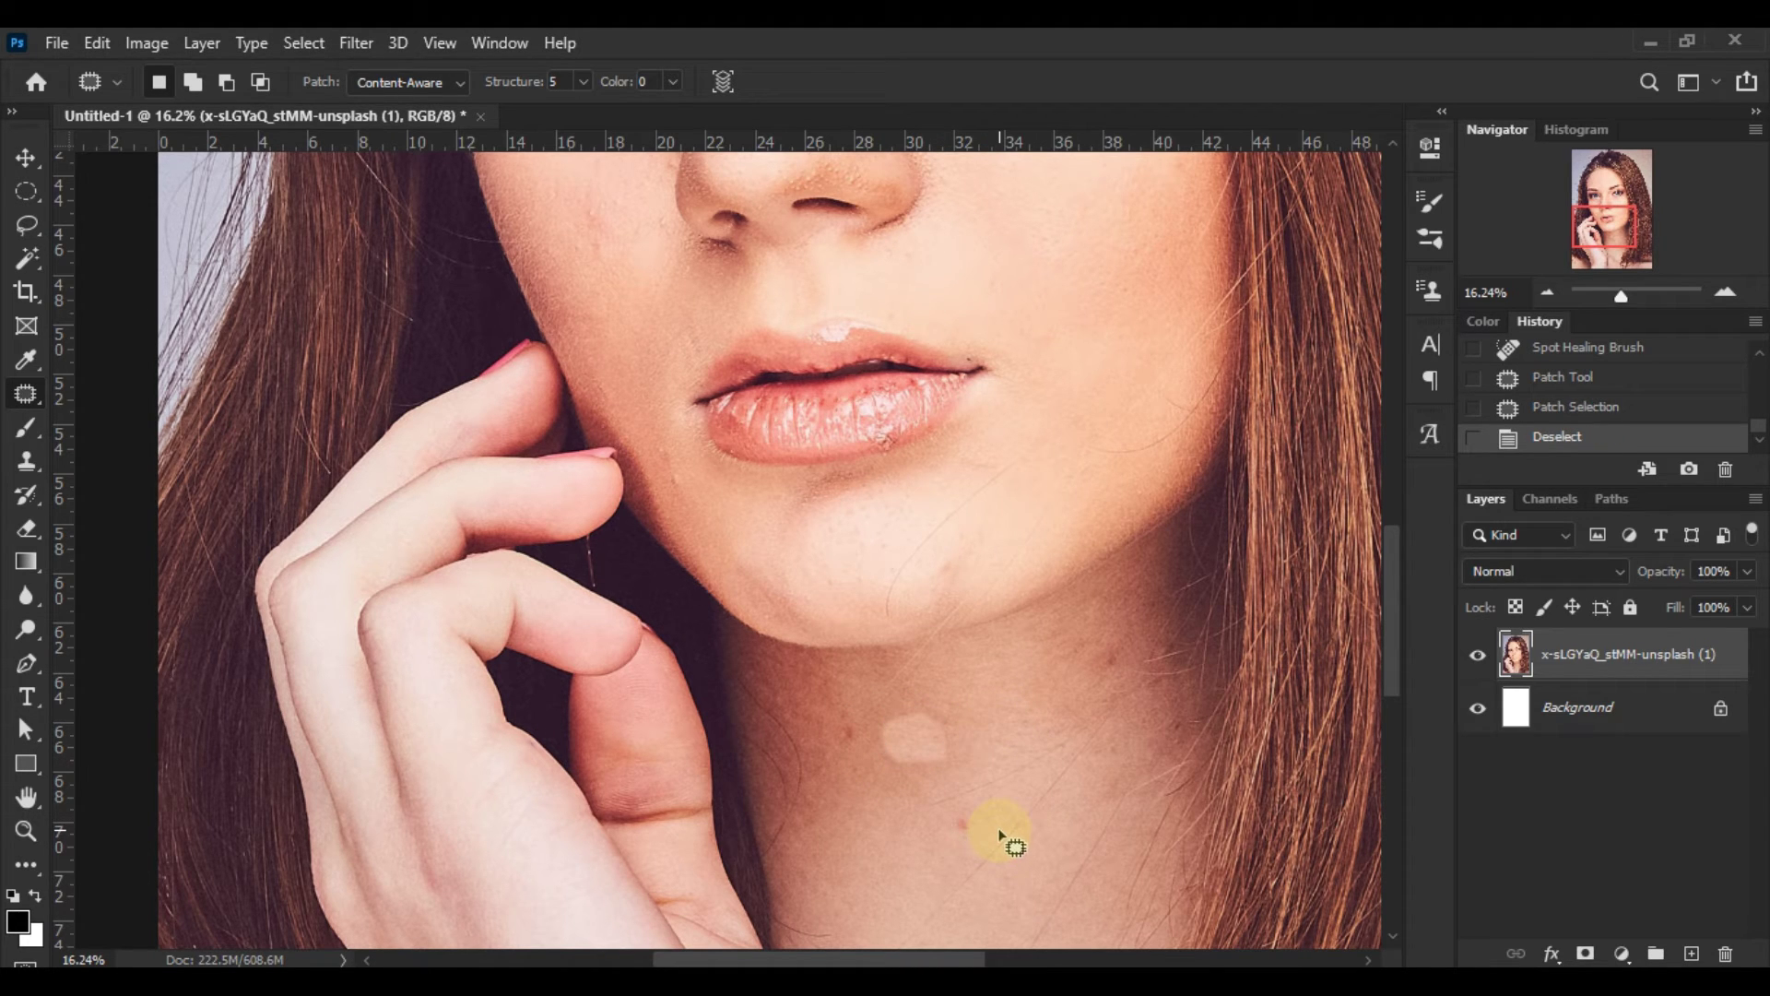
key("ctrl+z")
key("ctrl+z")
key("ctrl+z")
Step: Patch the small red spot on the lower neck with clean neck skin and clear the selection
left_click_drag(955, 810, 964, 831)
mouse_move(902, 728)
left_mouse_down()
mouse_move(921, 751)
mouse_move(901, 708)
left_mouse_up()
left_click(891, 855)
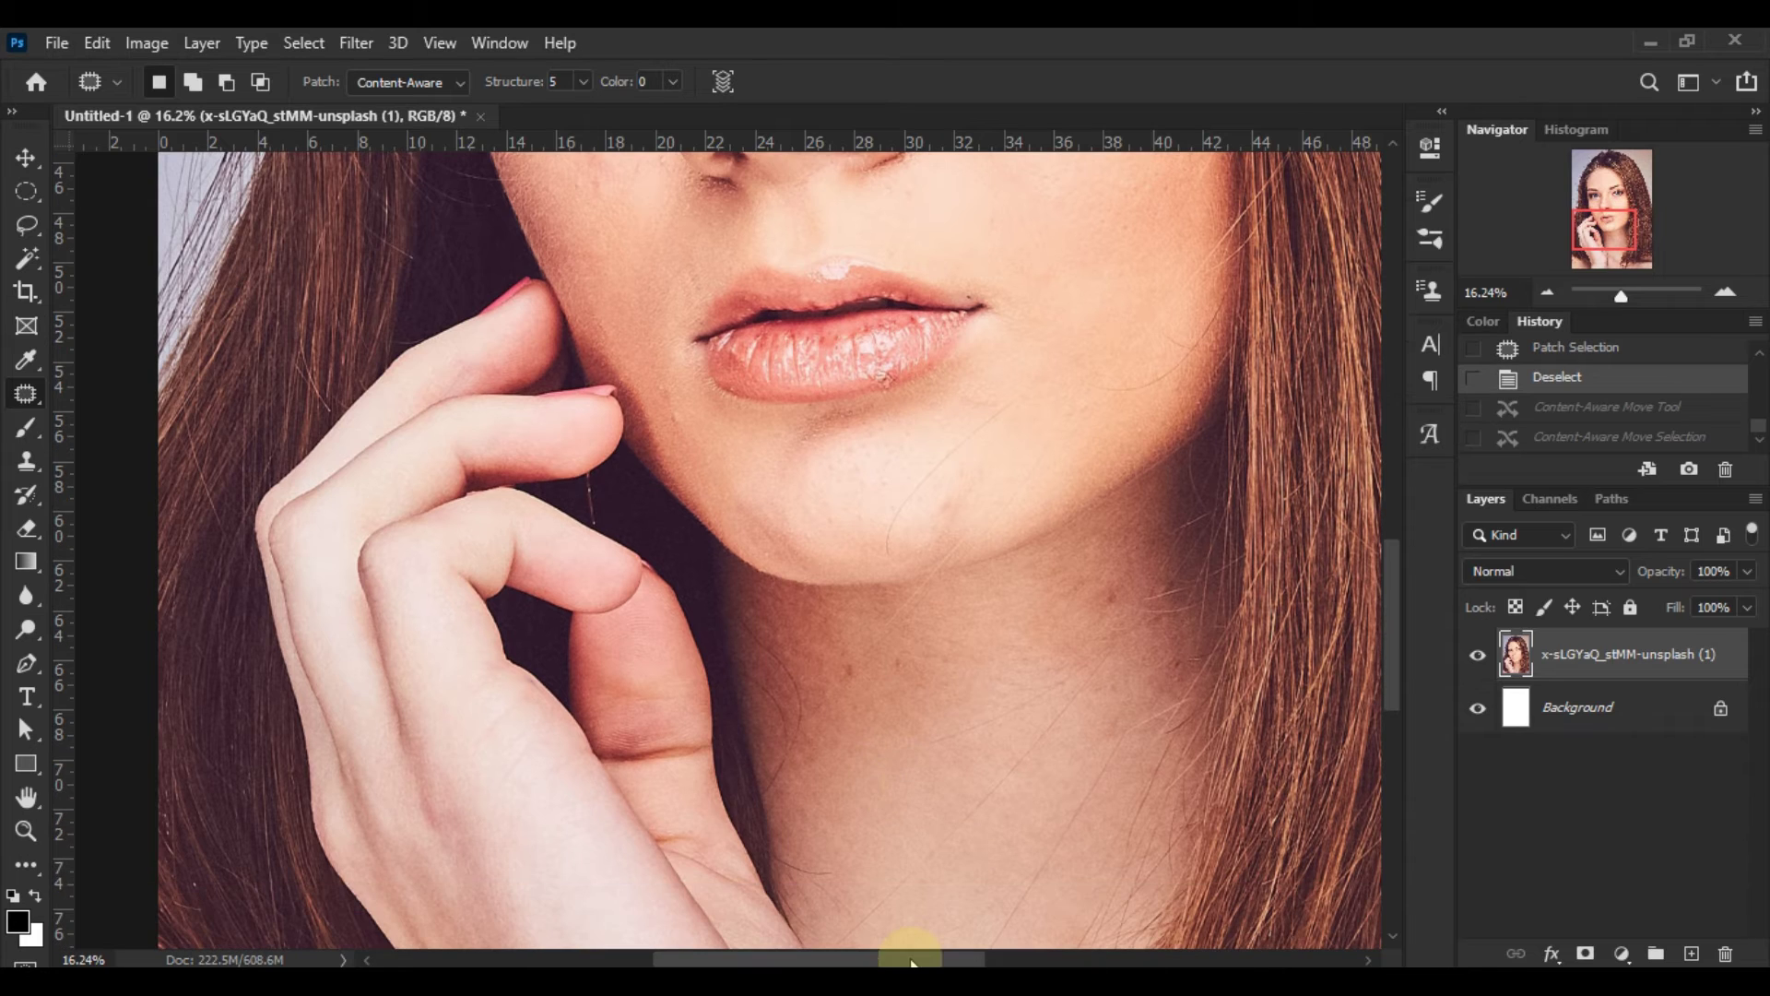
Step: Try to relocate the blemished patch of cheek skin with the Content-Aware Move Tool
left_click(20, 394)
mouse_move(20, 394)
left_mouse_down()
mouse_move(119, 391)
mouse_move(174, 470)
mouse_move(269, 470)
left_mouse_up()
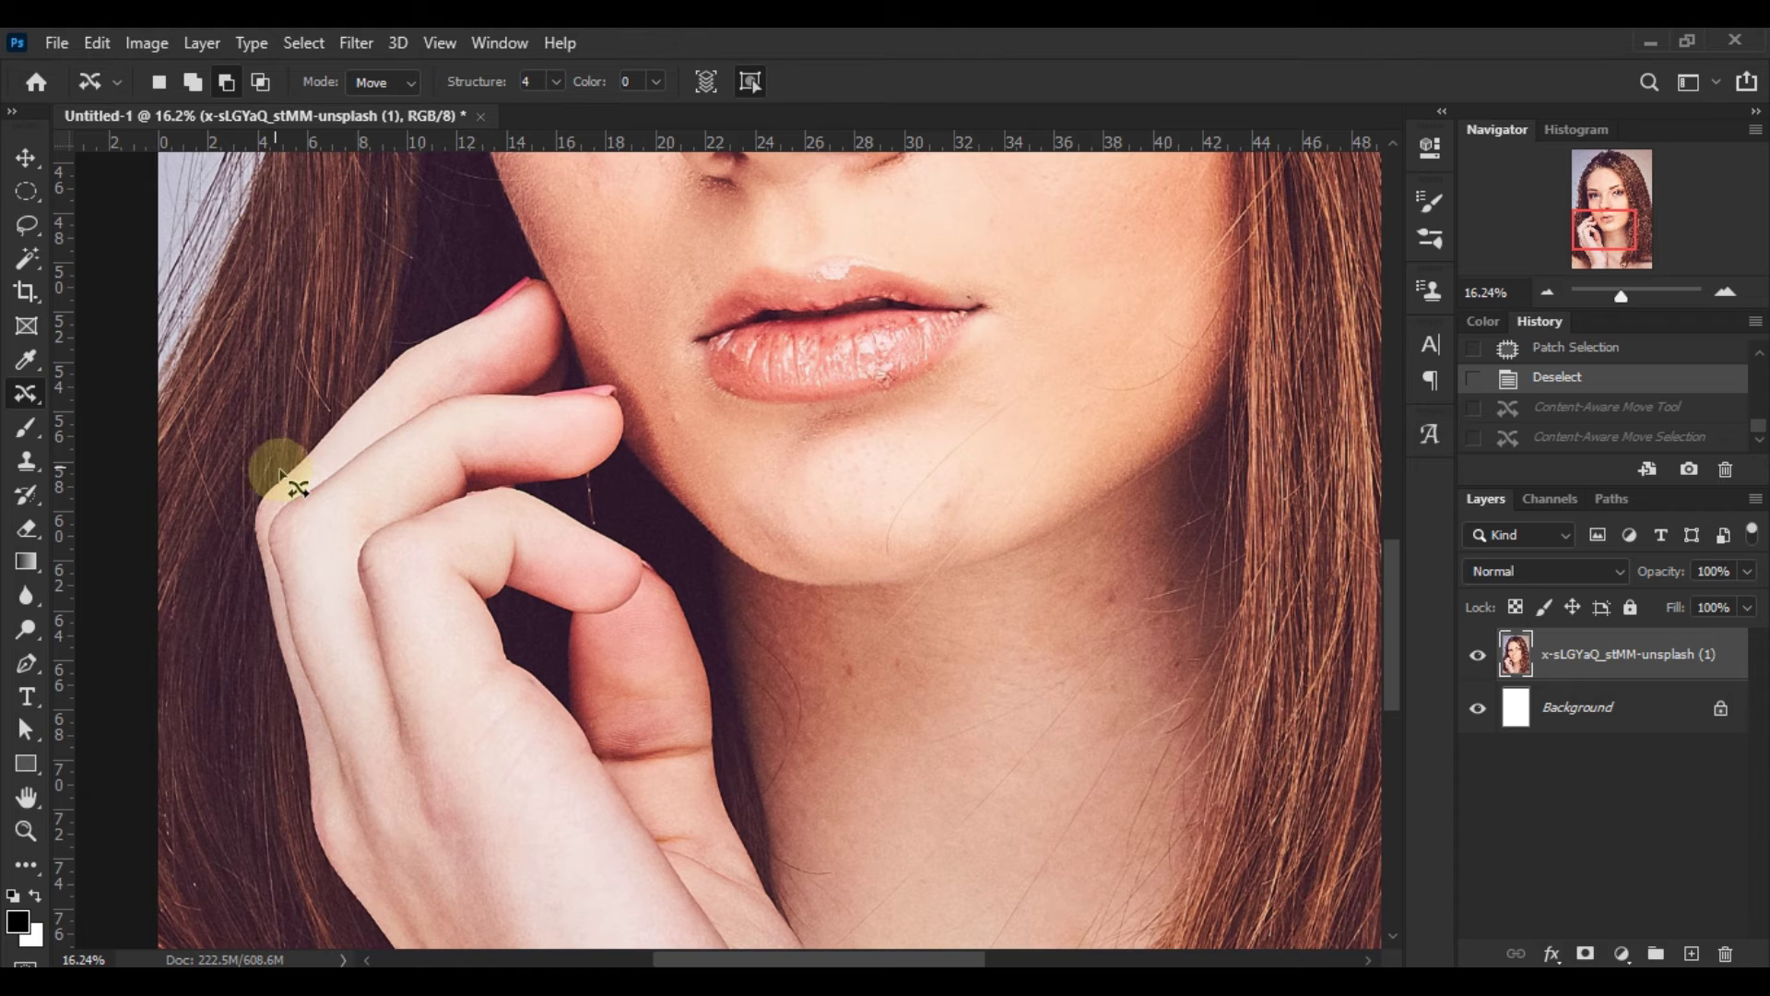
scroll(605, 506, "up", 3)
scroll(624, 517, "up", 2)
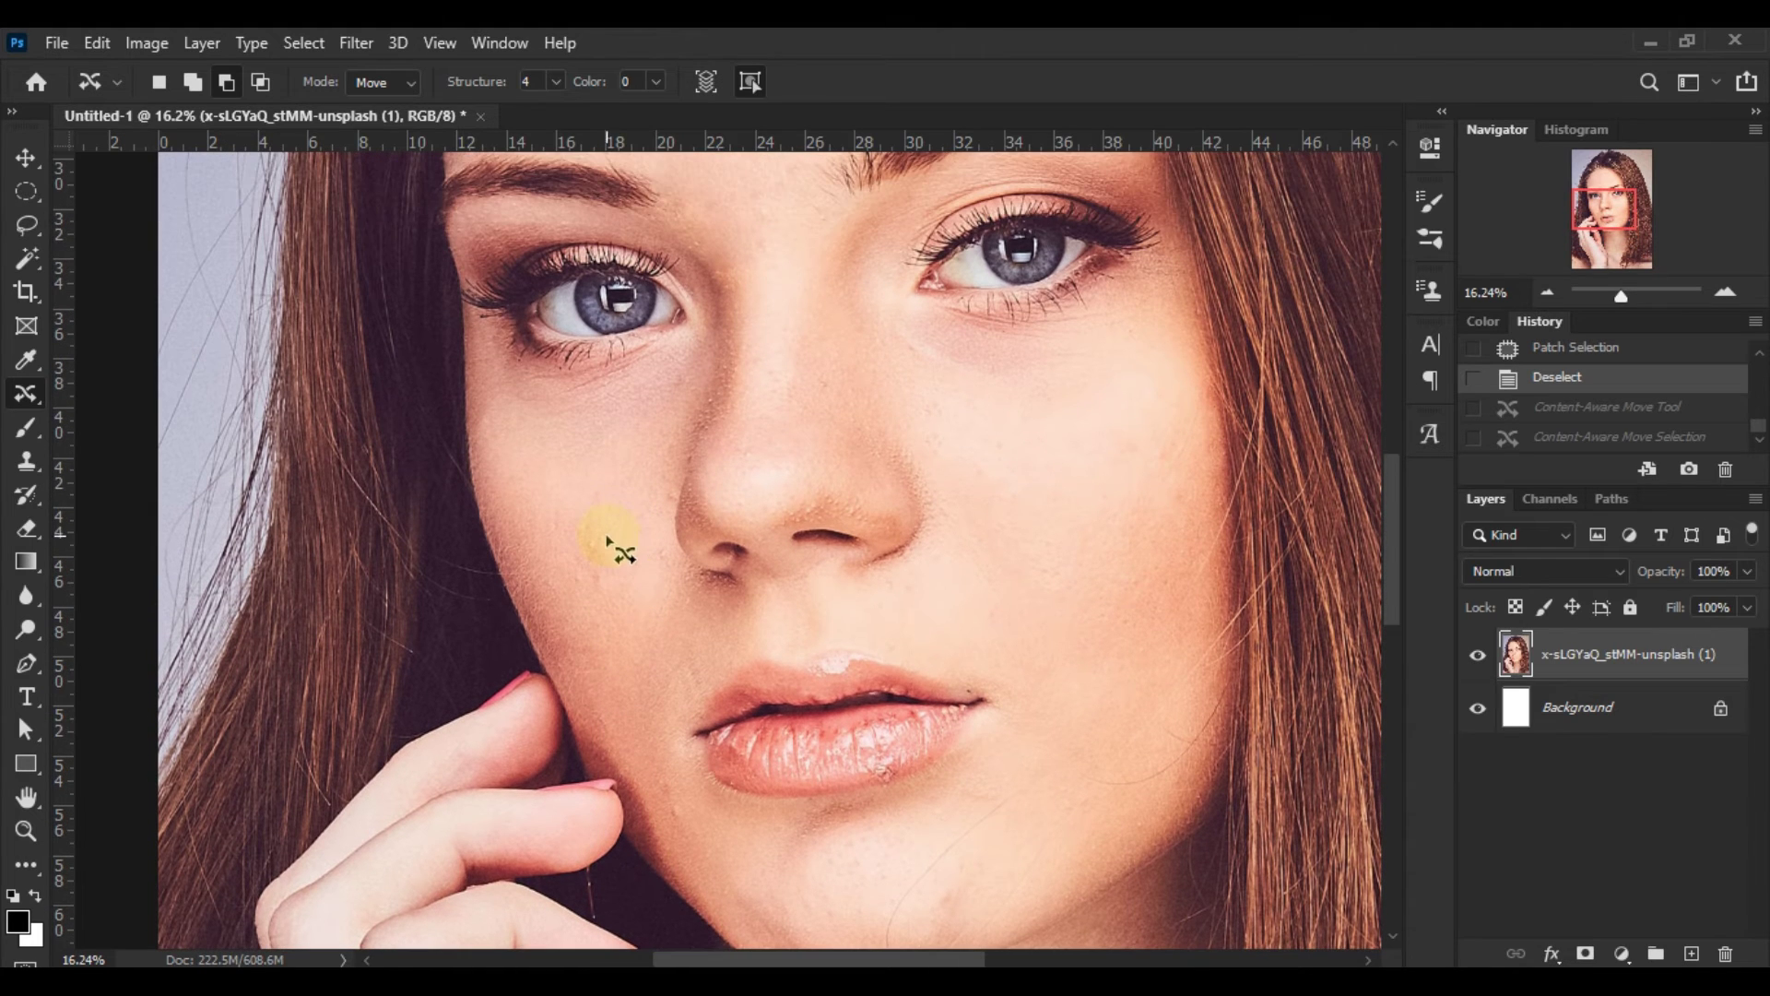
mouse_move(601, 527)
left_mouse_down()
mouse_move(590, 586)
mouse_move(619, 589)
mouse_move(626, 537)
mouse_move(603, 527)
mouse_move(605, 558)
mouse_move(201, 549)
left_mouse_up()
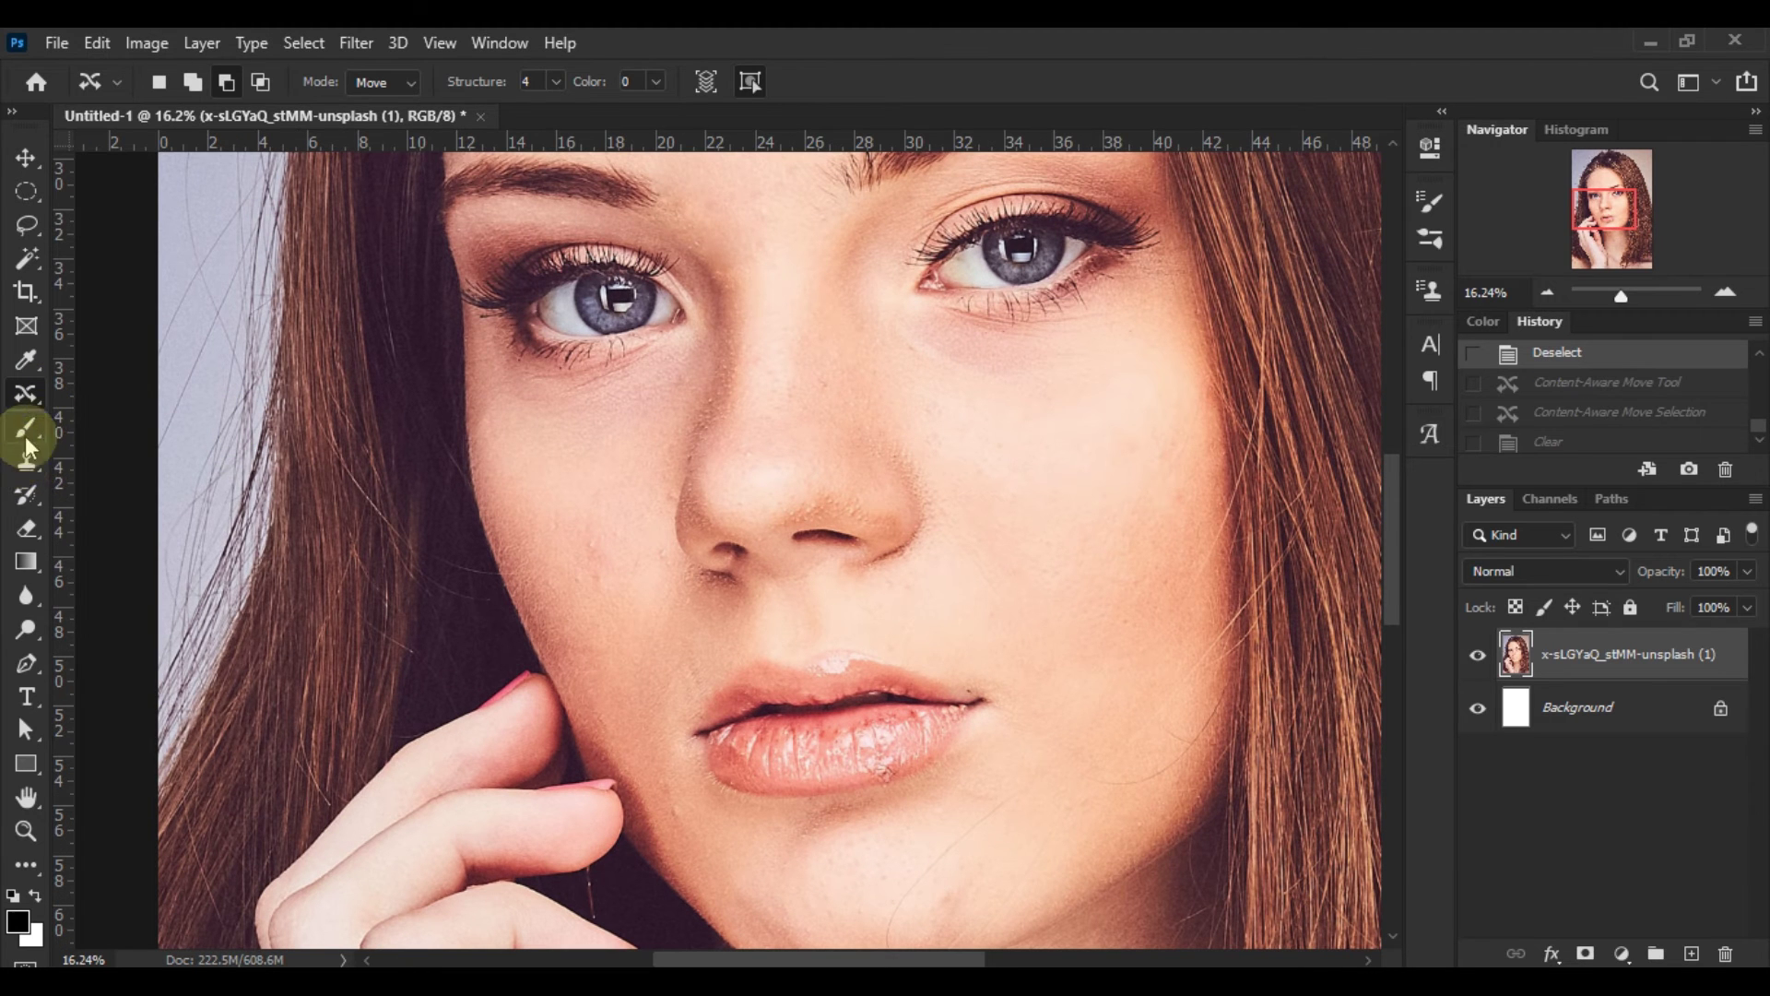
Step: Retouch the cheek above the raised hand using the Clone Stamp Tool with a 199 px soft round brush
left_click_drag(26, 464, 233, 456)
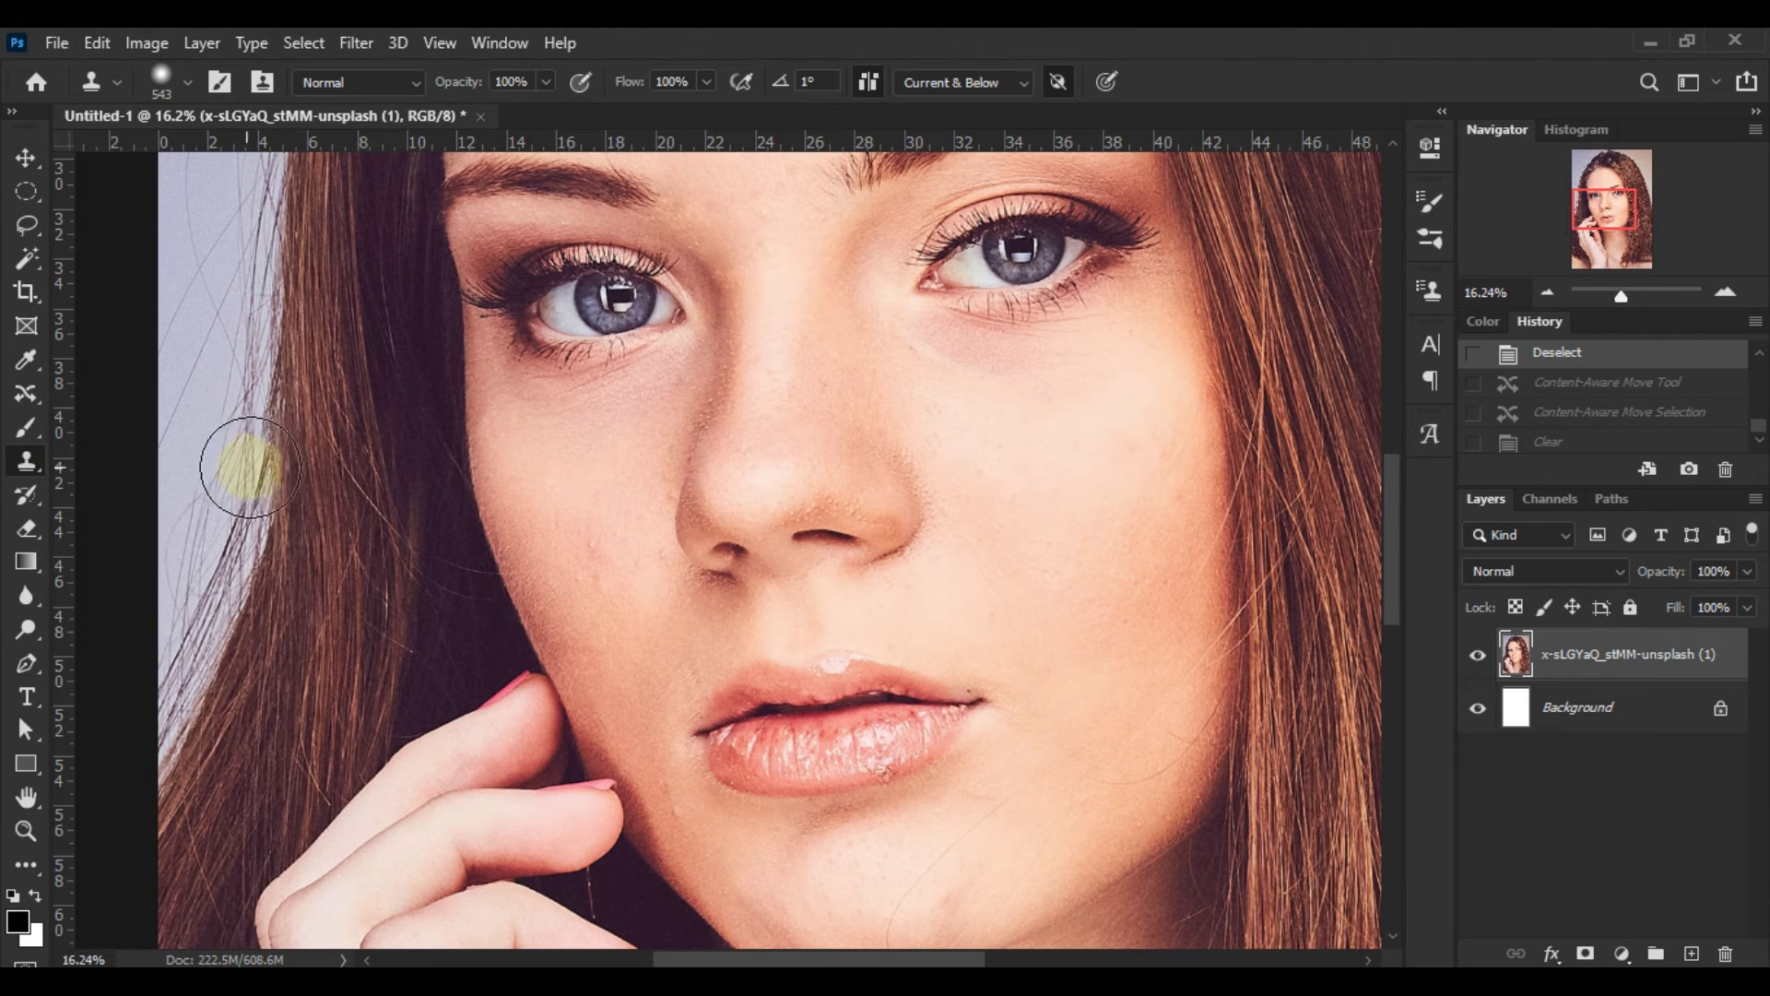
right_click(585, 514)
mouse_move(904, 573)
left_mouse_down()
mouse_move(852, 573)
mouse_move(868, 573)
left_mouse_up()
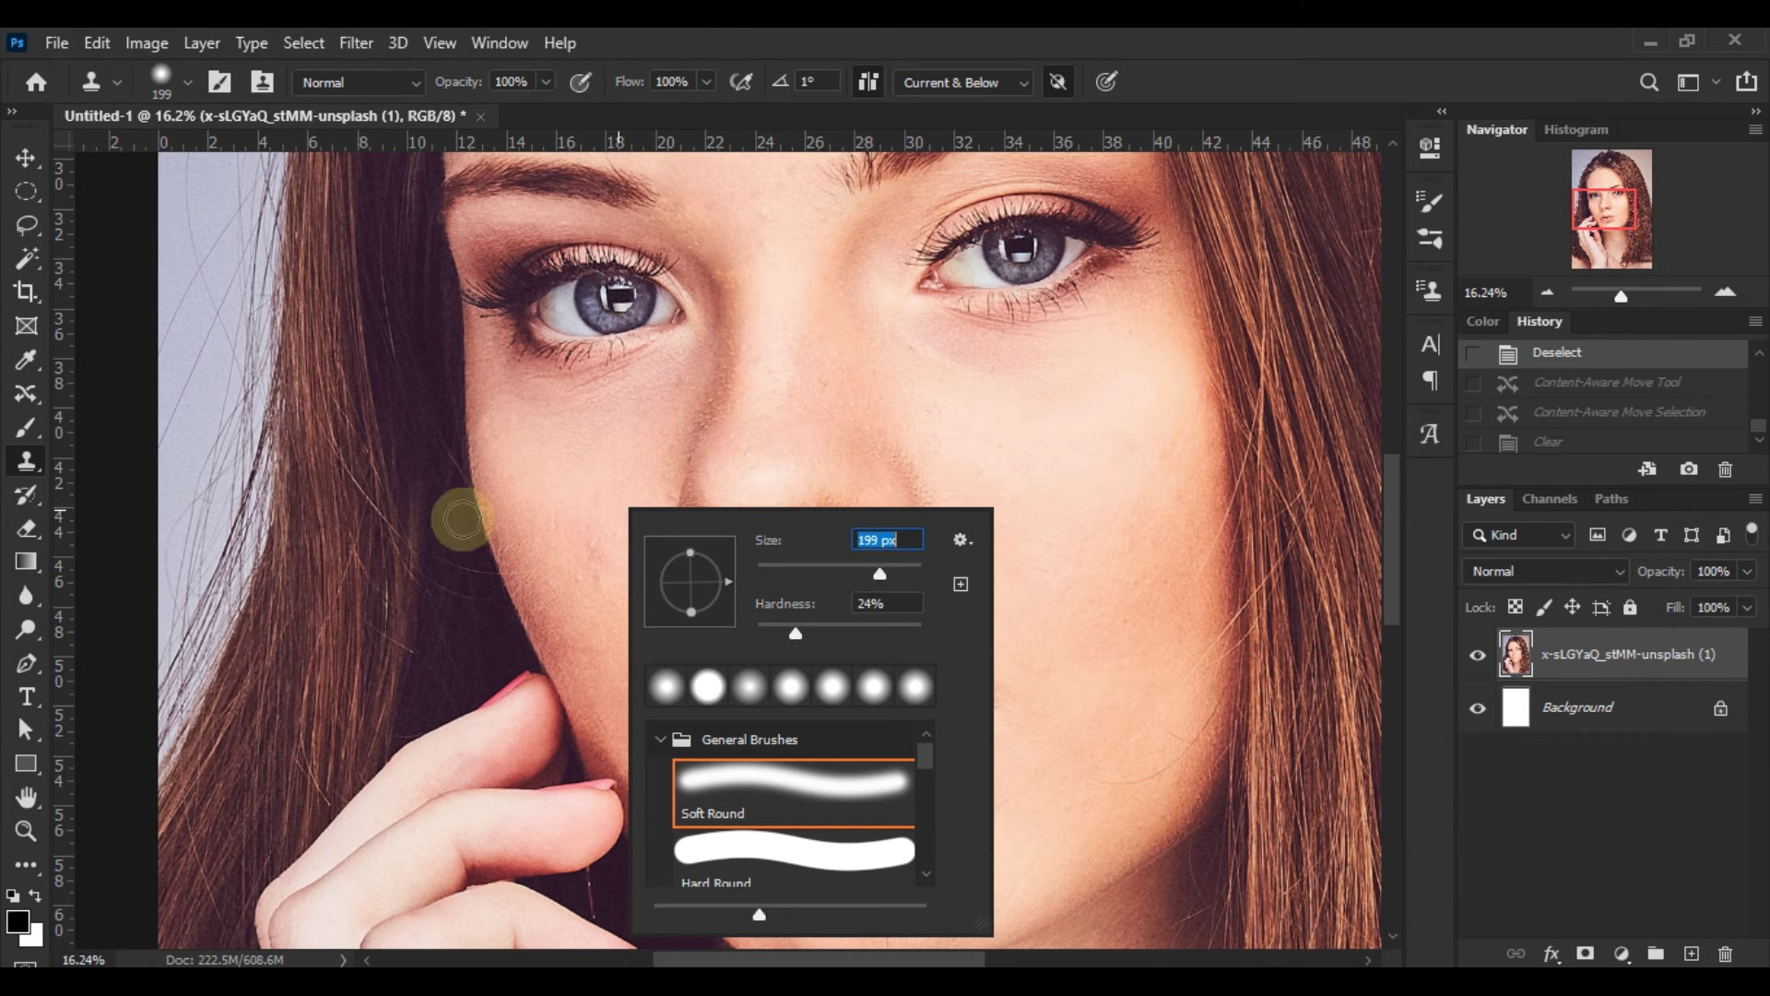
left_click(266, 634)
left_click(590, 513, "alt")
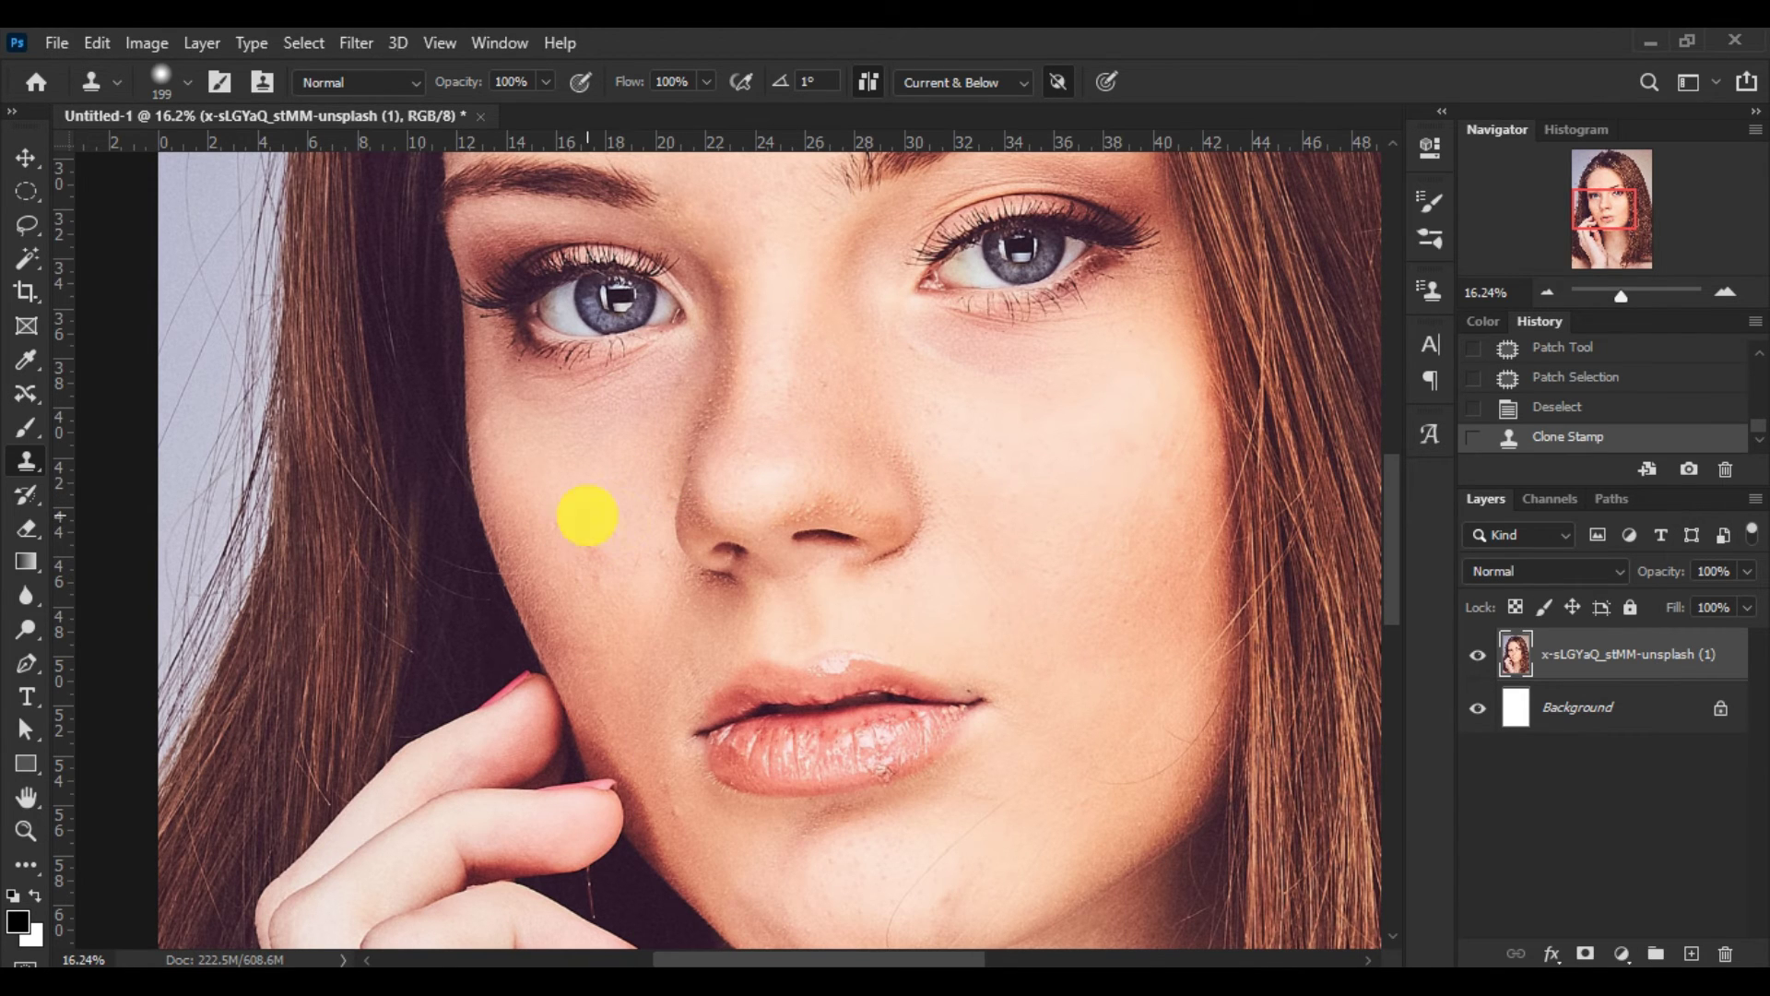
Step: Cover the small spots on the cheek just above the mouth corner with cloned clean cheek skin
left_click(711, 648)
left_click(592, 581, "alt")
left_click(708, 665)
Step: Try to cover the iris of the eye on the picture's right with forehead skin using the Healing Brush Tool
left_click_drag(825, 604, 894, 848)
scroll(896, 848, "right", 3)
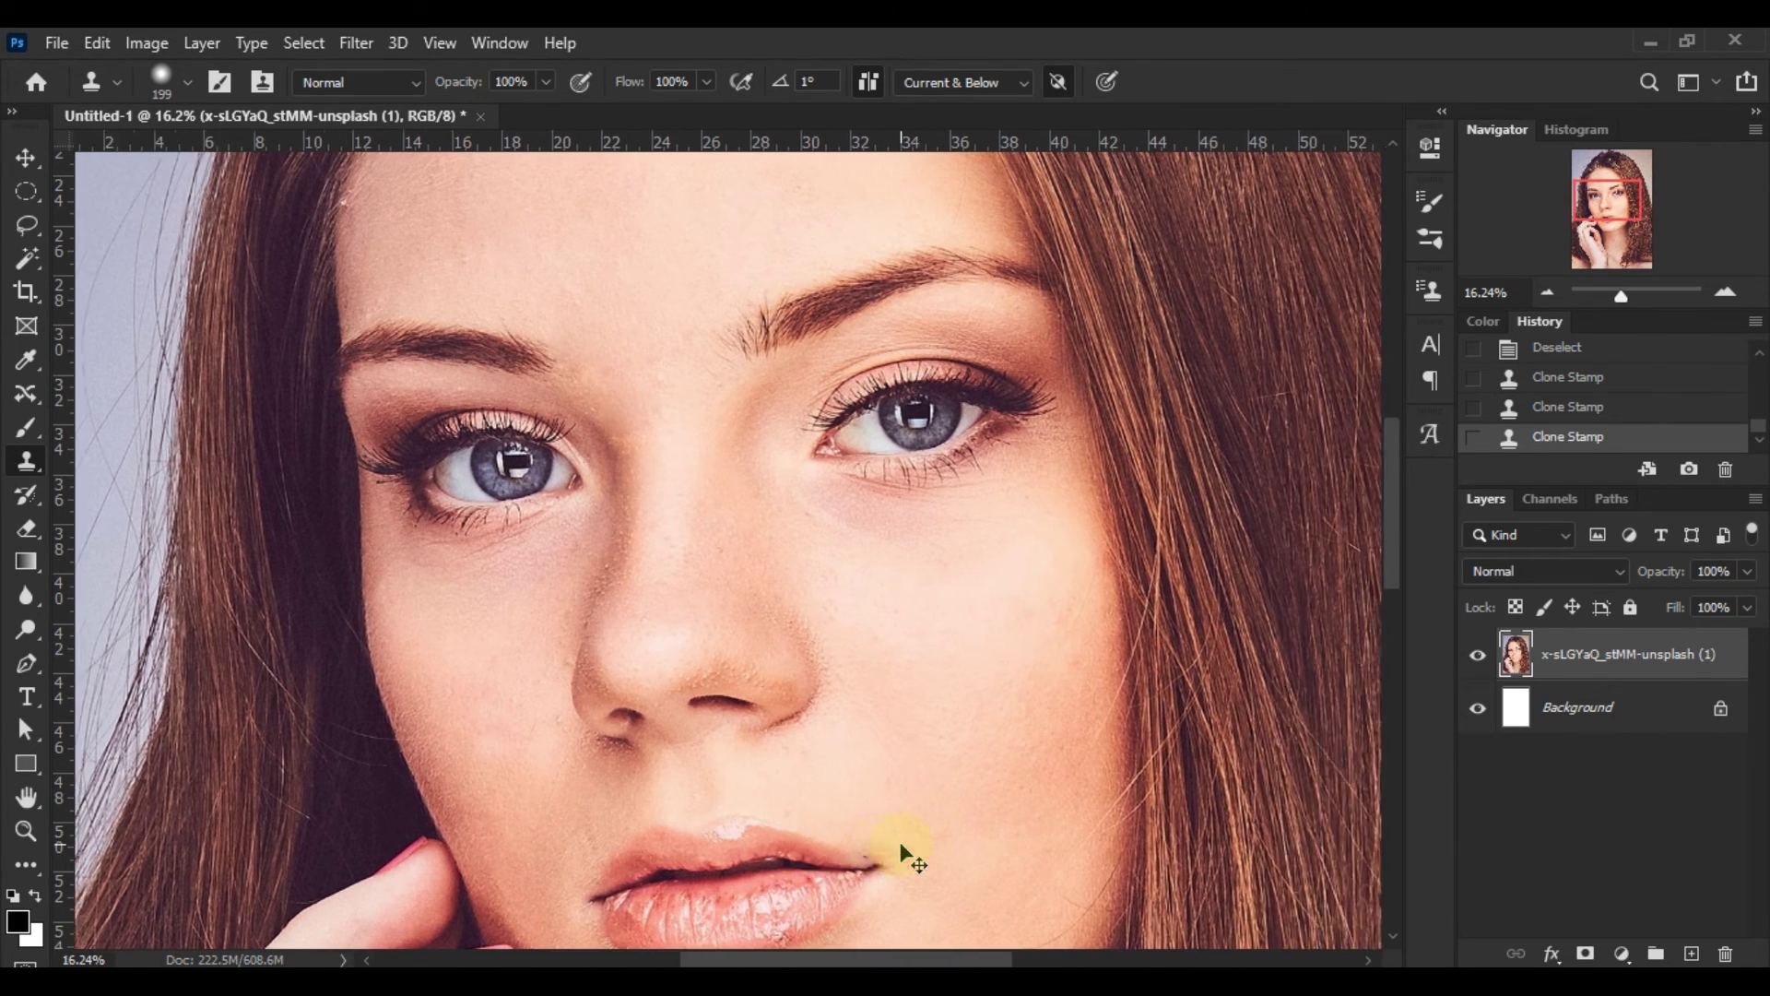
scroll(902, 840, "up", 4)
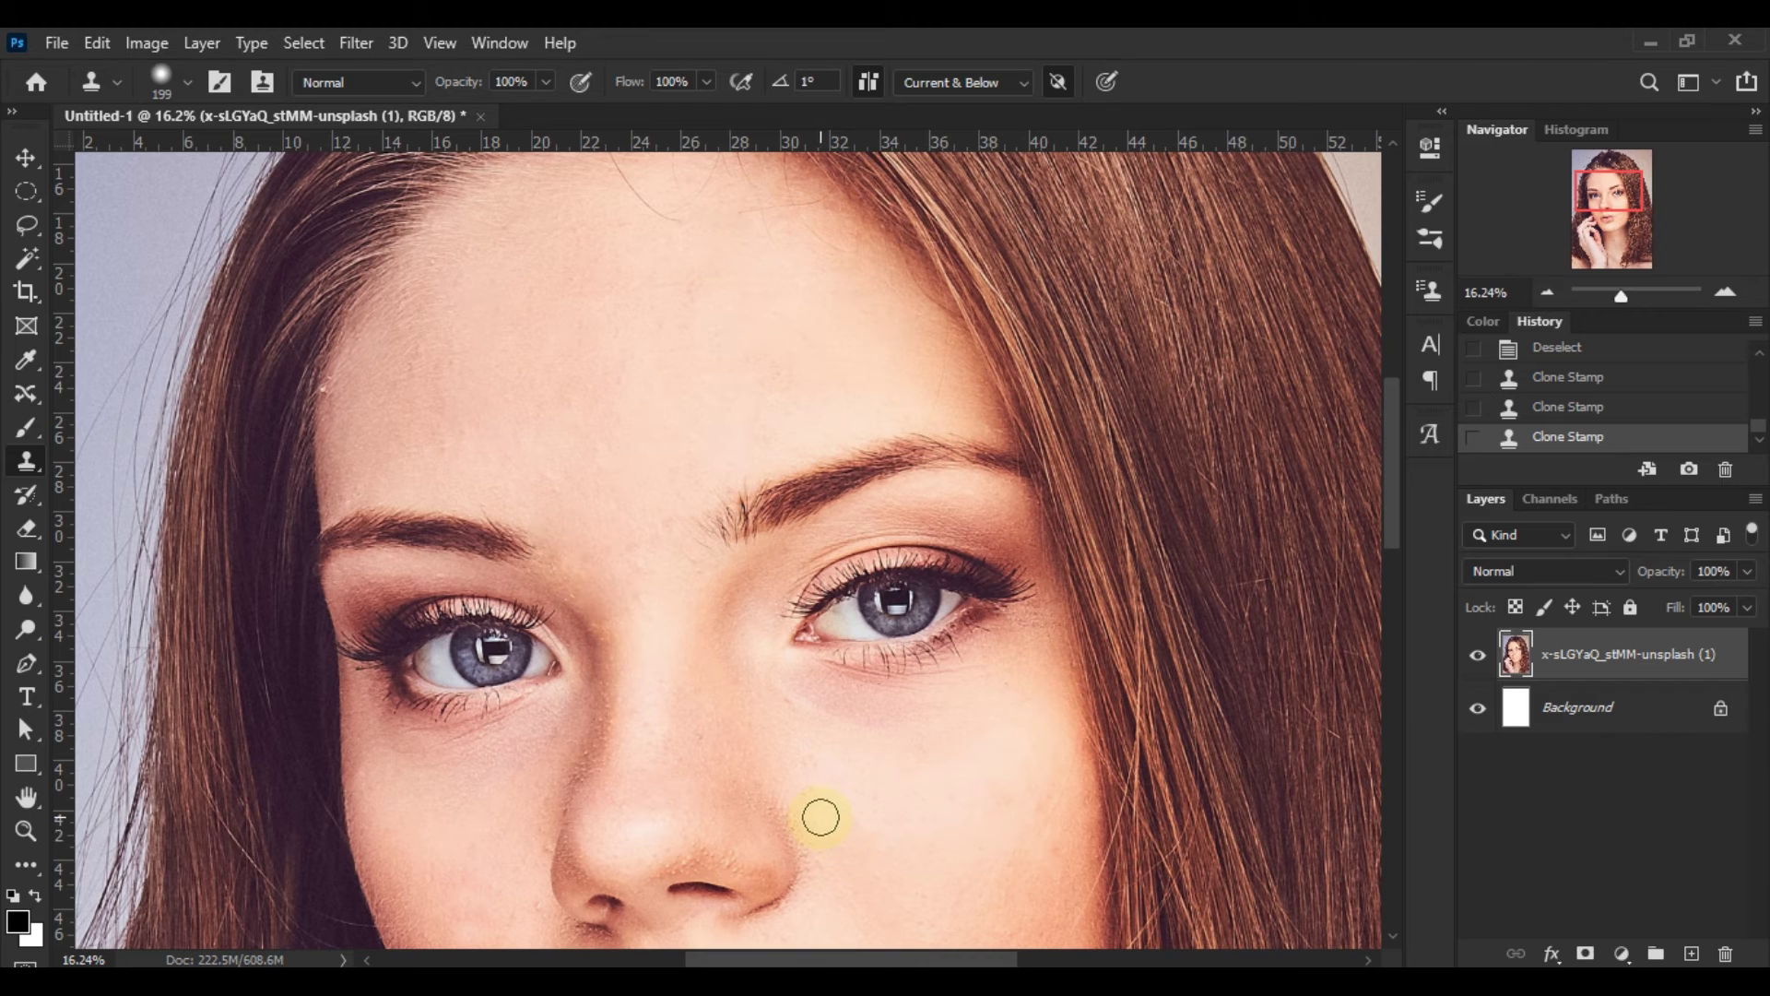
left_click(26, 392)
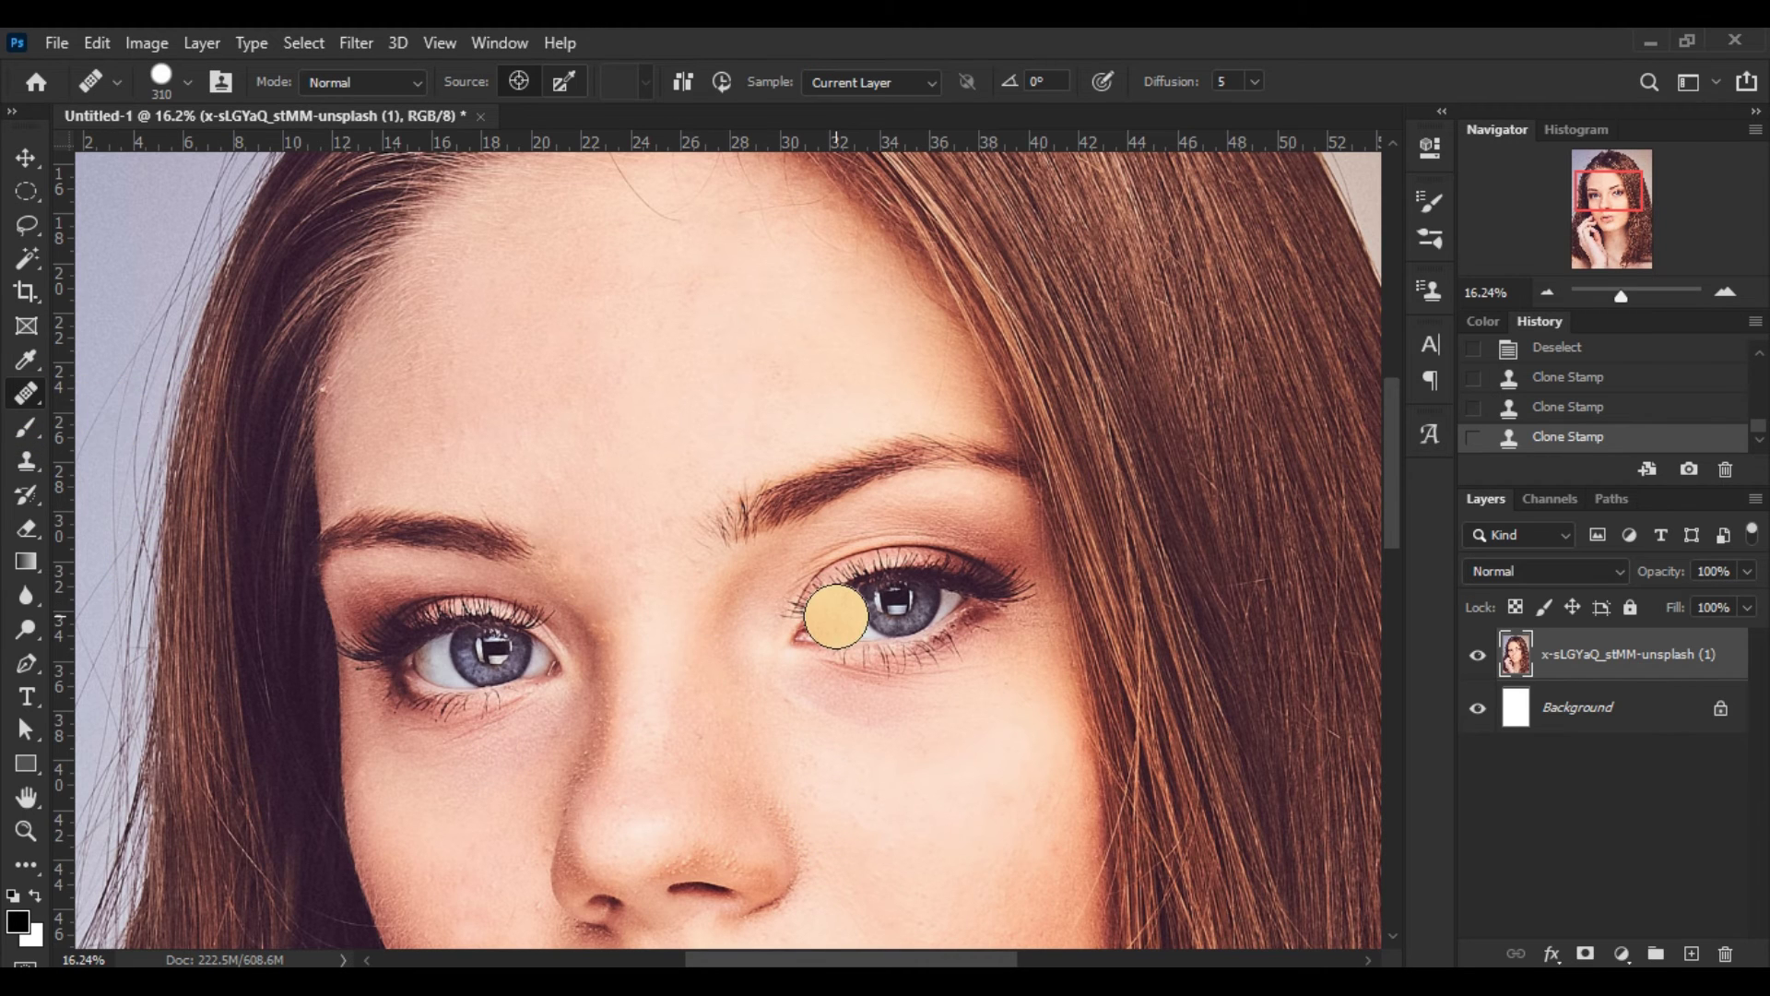
left_click(594, 393, "alt")
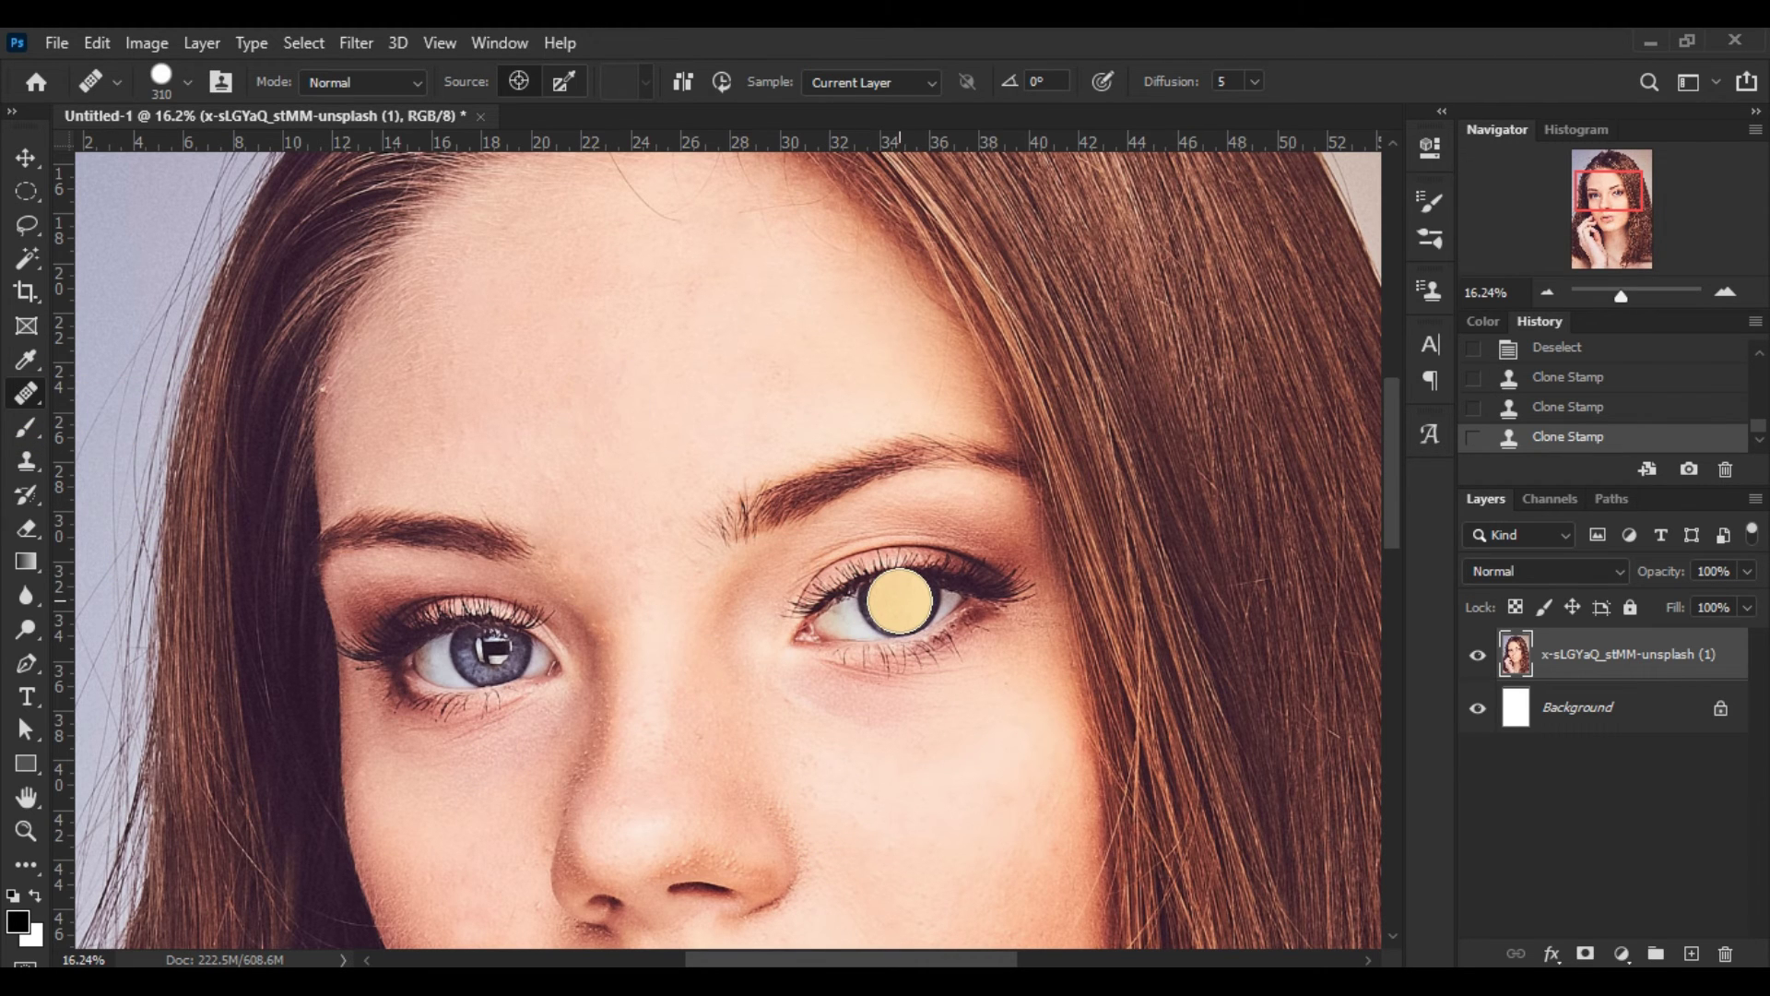
left_click(899, 601)
Step: Try to cover the iris of the eye on the picture's left with forehead skin using a 310 px Clone Stamp brush
left_click(26, 461)
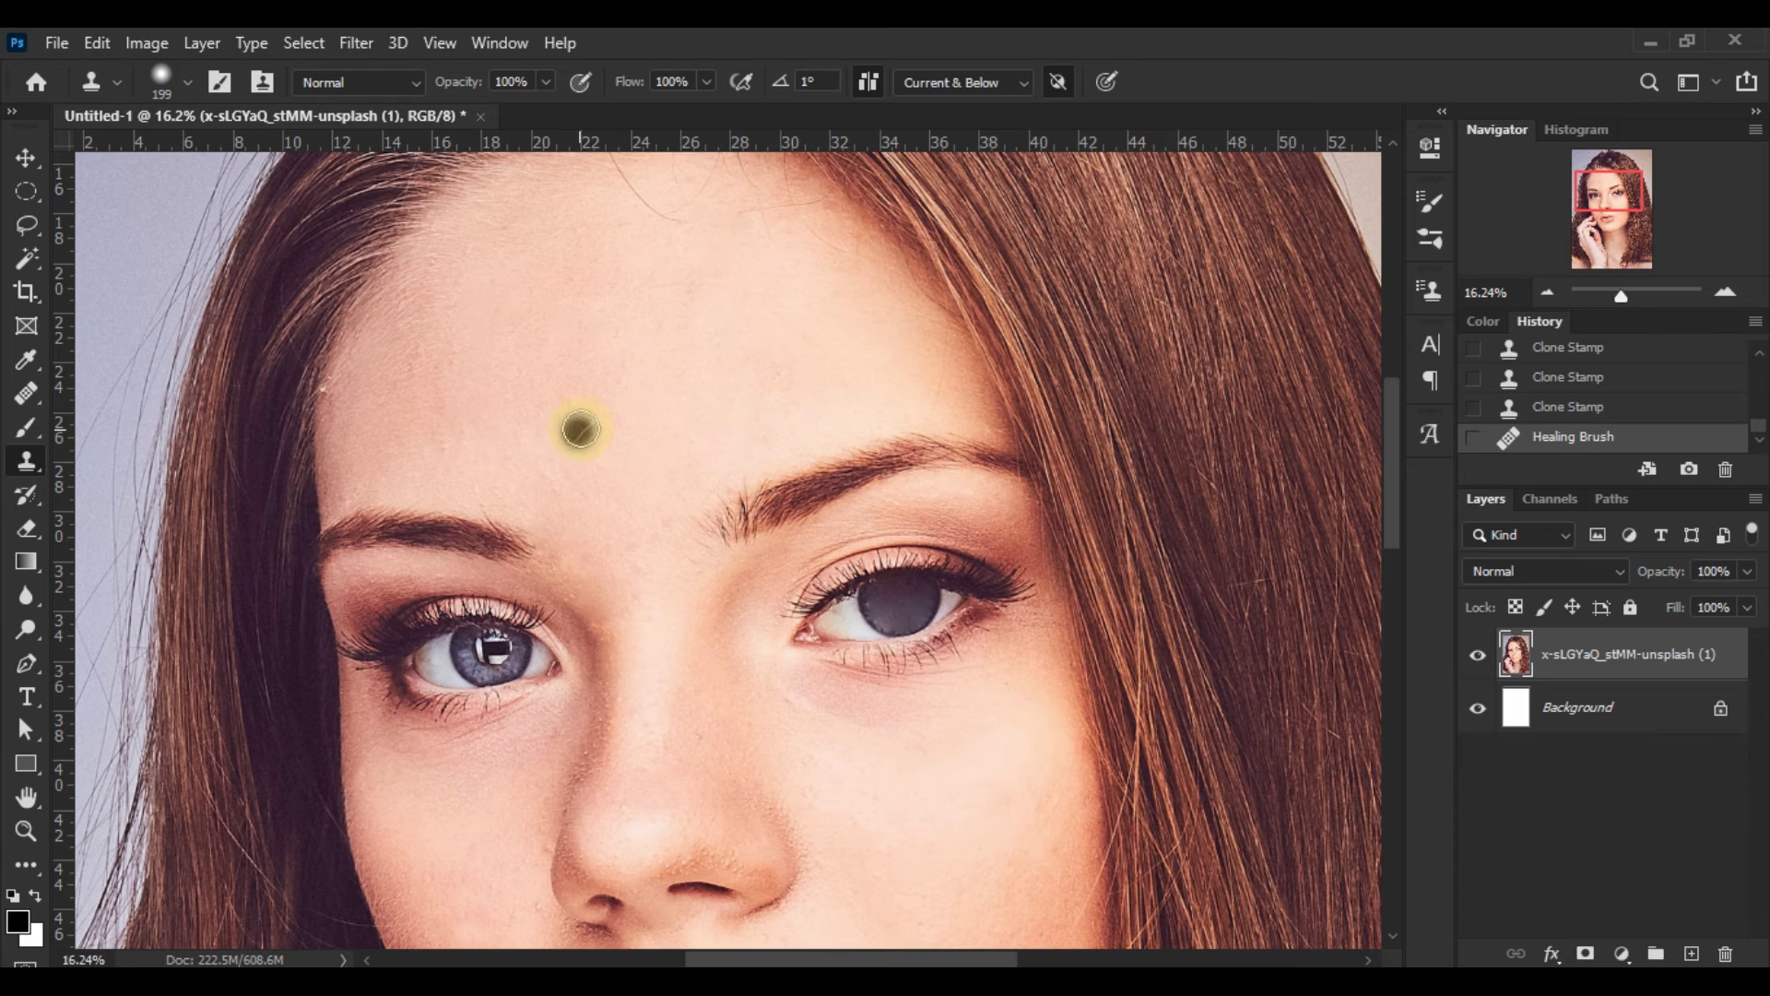
left_click(593, 398, "alt")
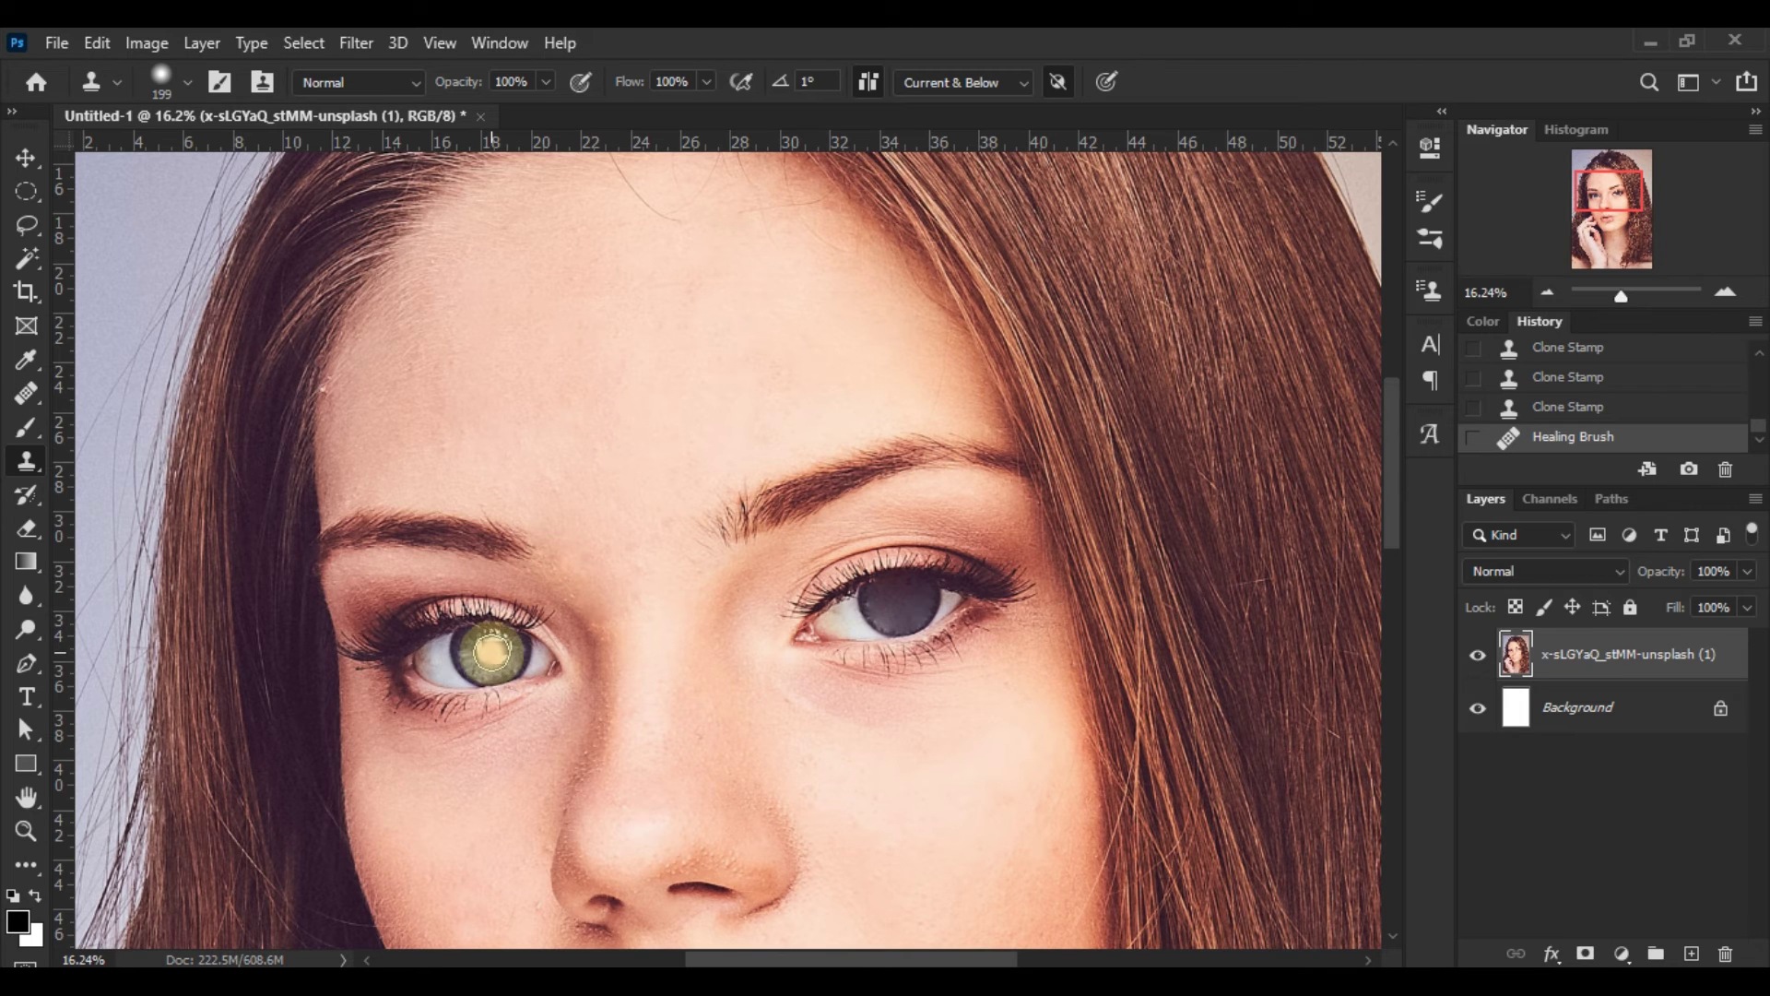
right_click(490, 650, "alt")
mouse_move(484, 571)
left_mouse_down()
mouse_move(498, 775)
mouse_move(492, 653)
left_mouse_up()
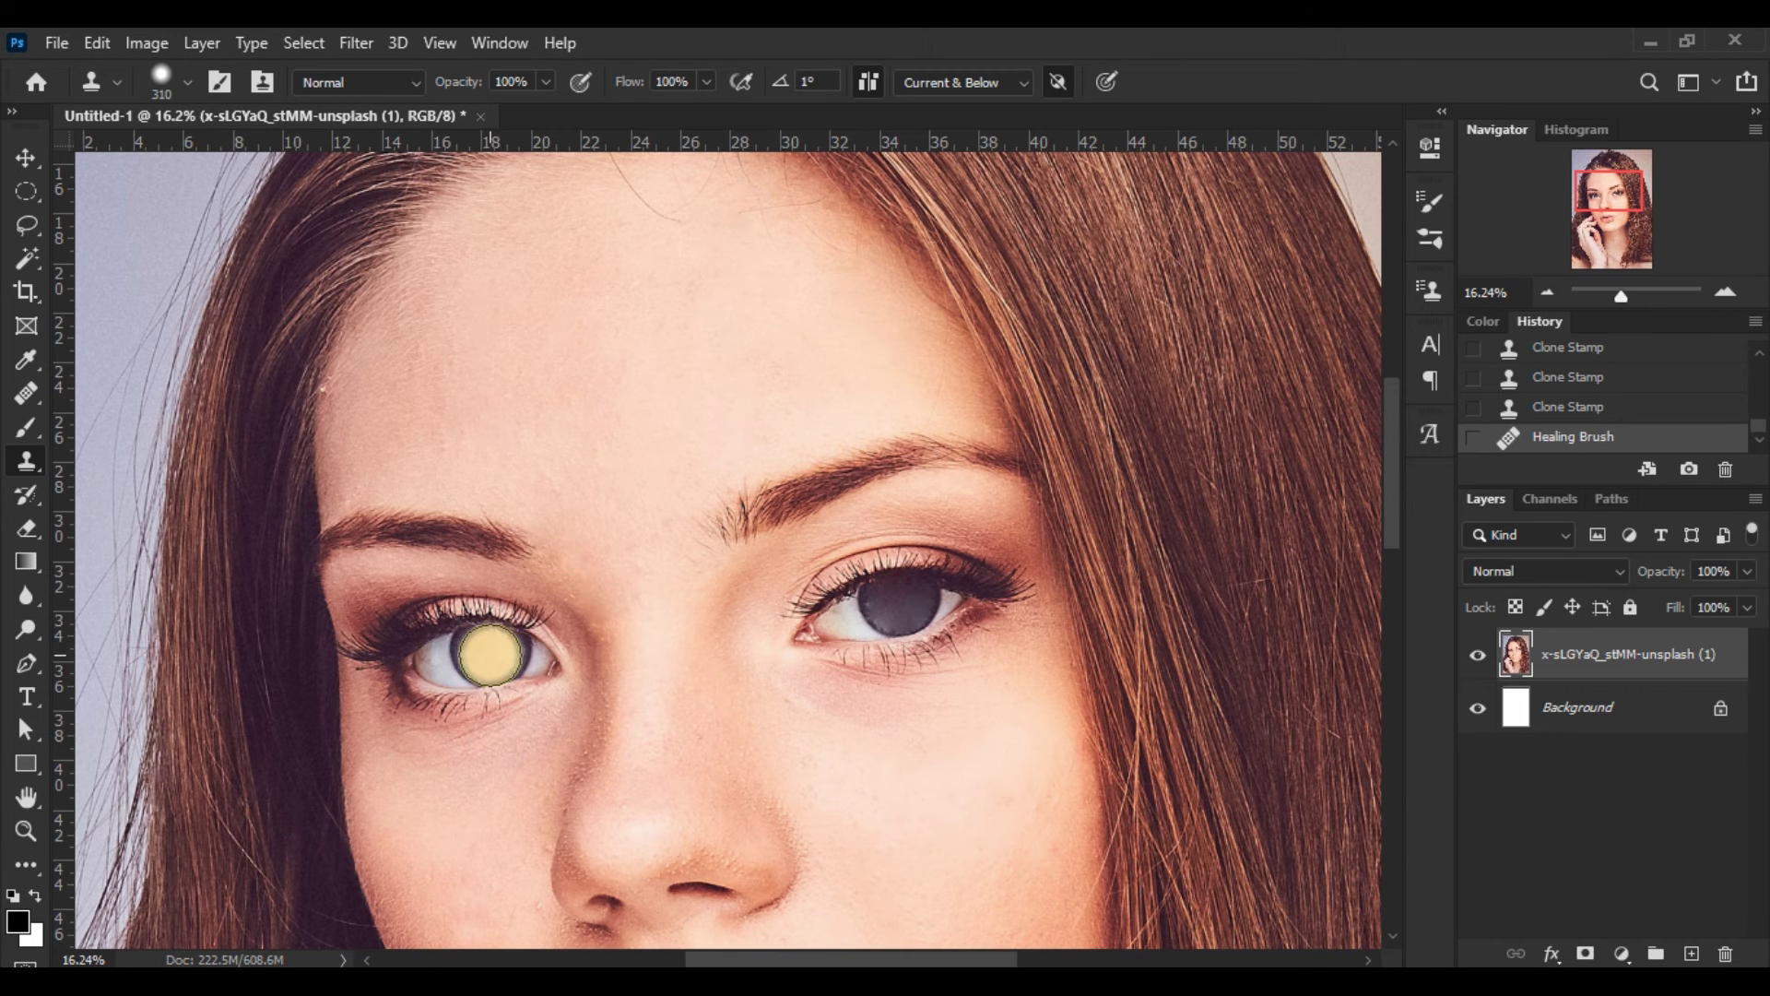
left_click(492, 653)
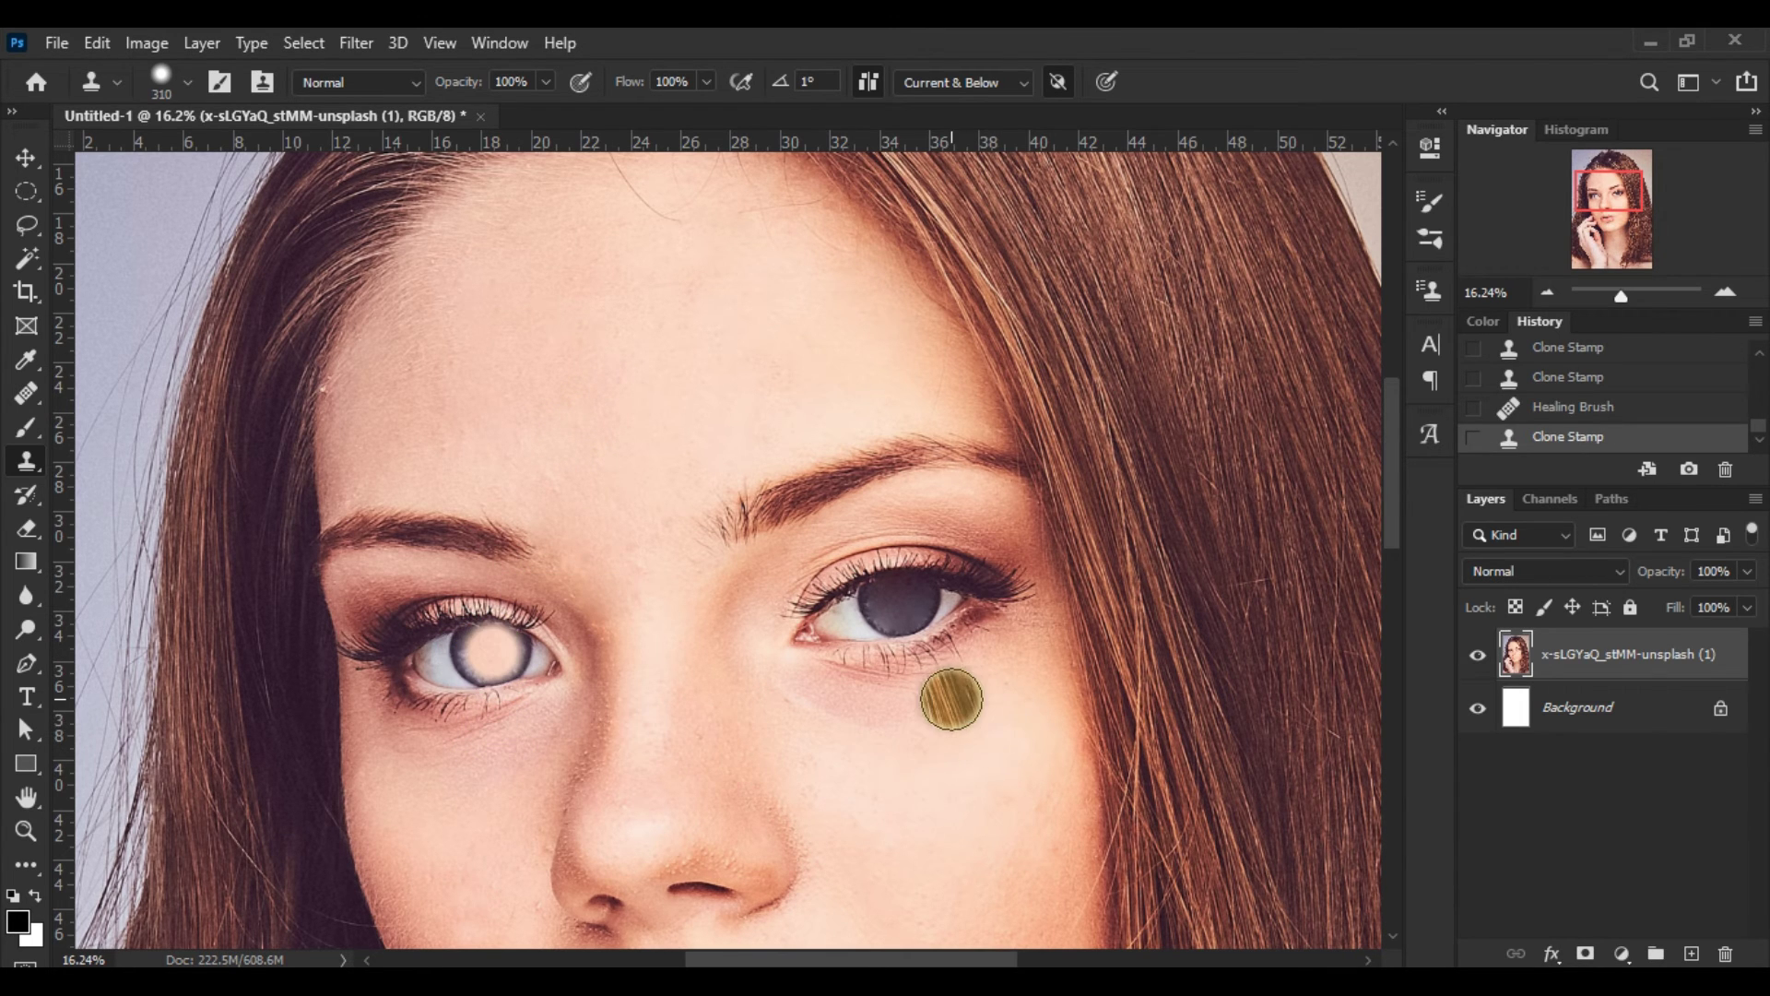
Step: Undo the Clone Stamp and Healing Brush strokes on both eyes and switch to the Move Tool
scroll(922, 664, "up", 2)
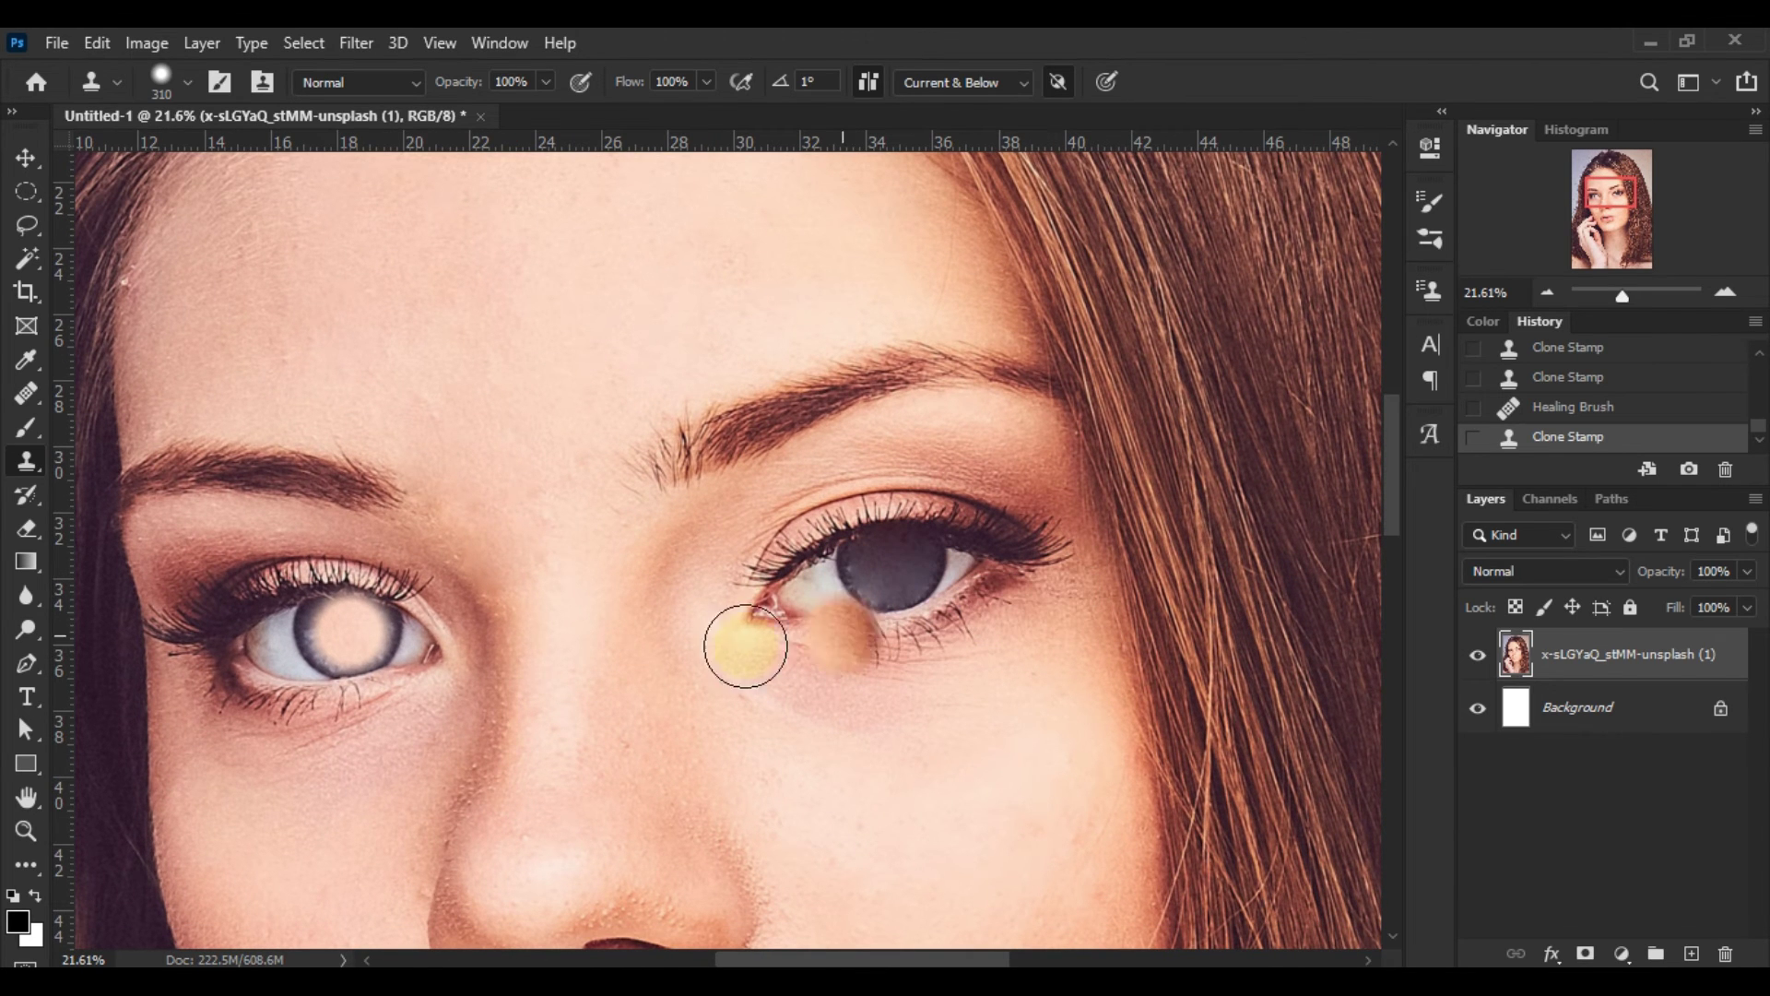
left_click(26, 158)
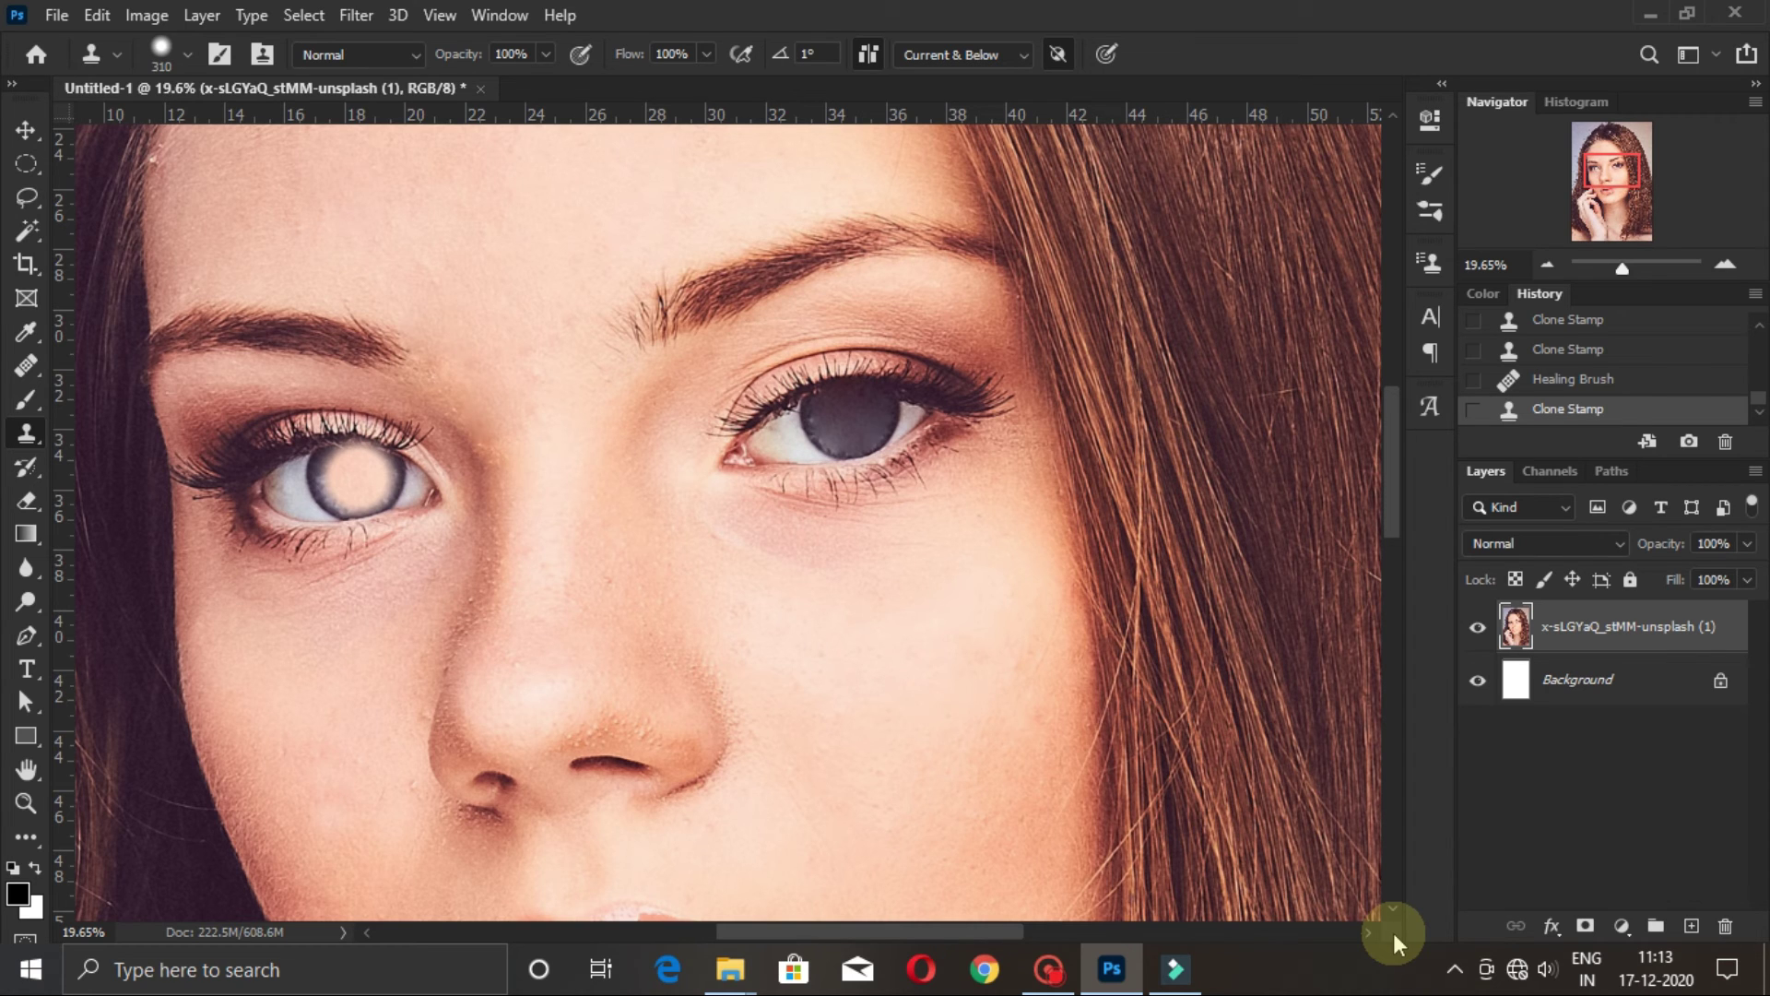
key("ctrl+z")
key("ctrl+z")
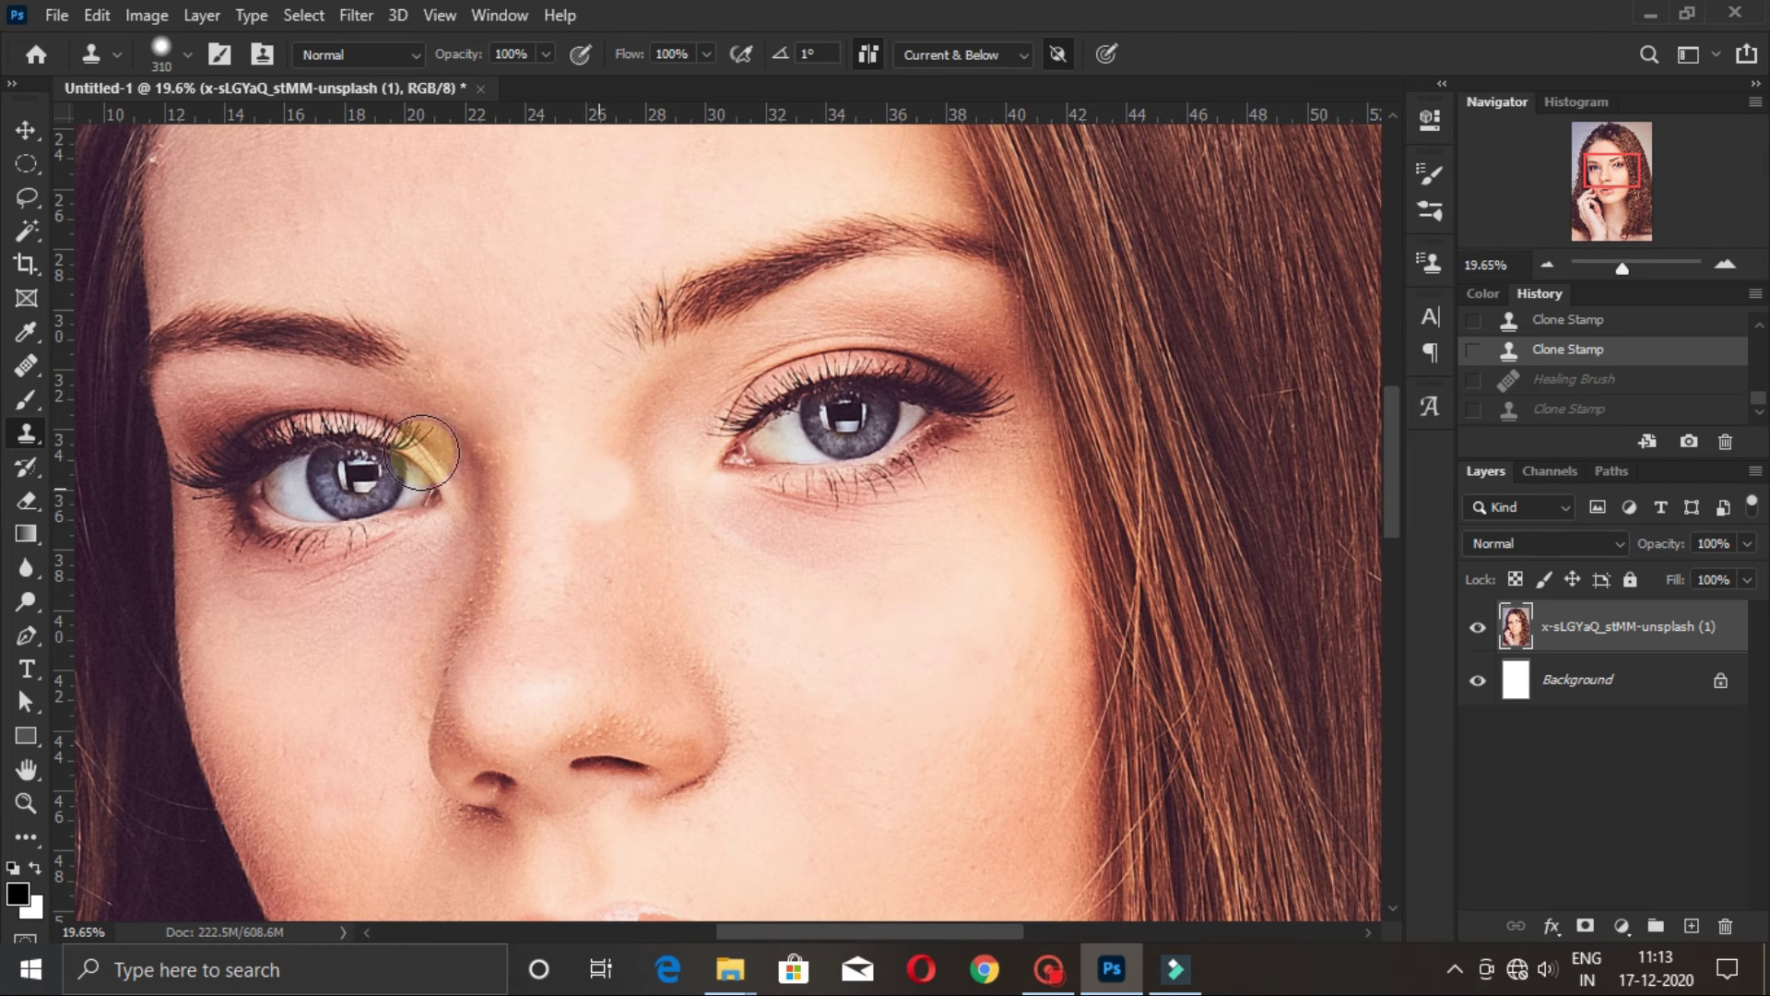
left_click(26, 129)
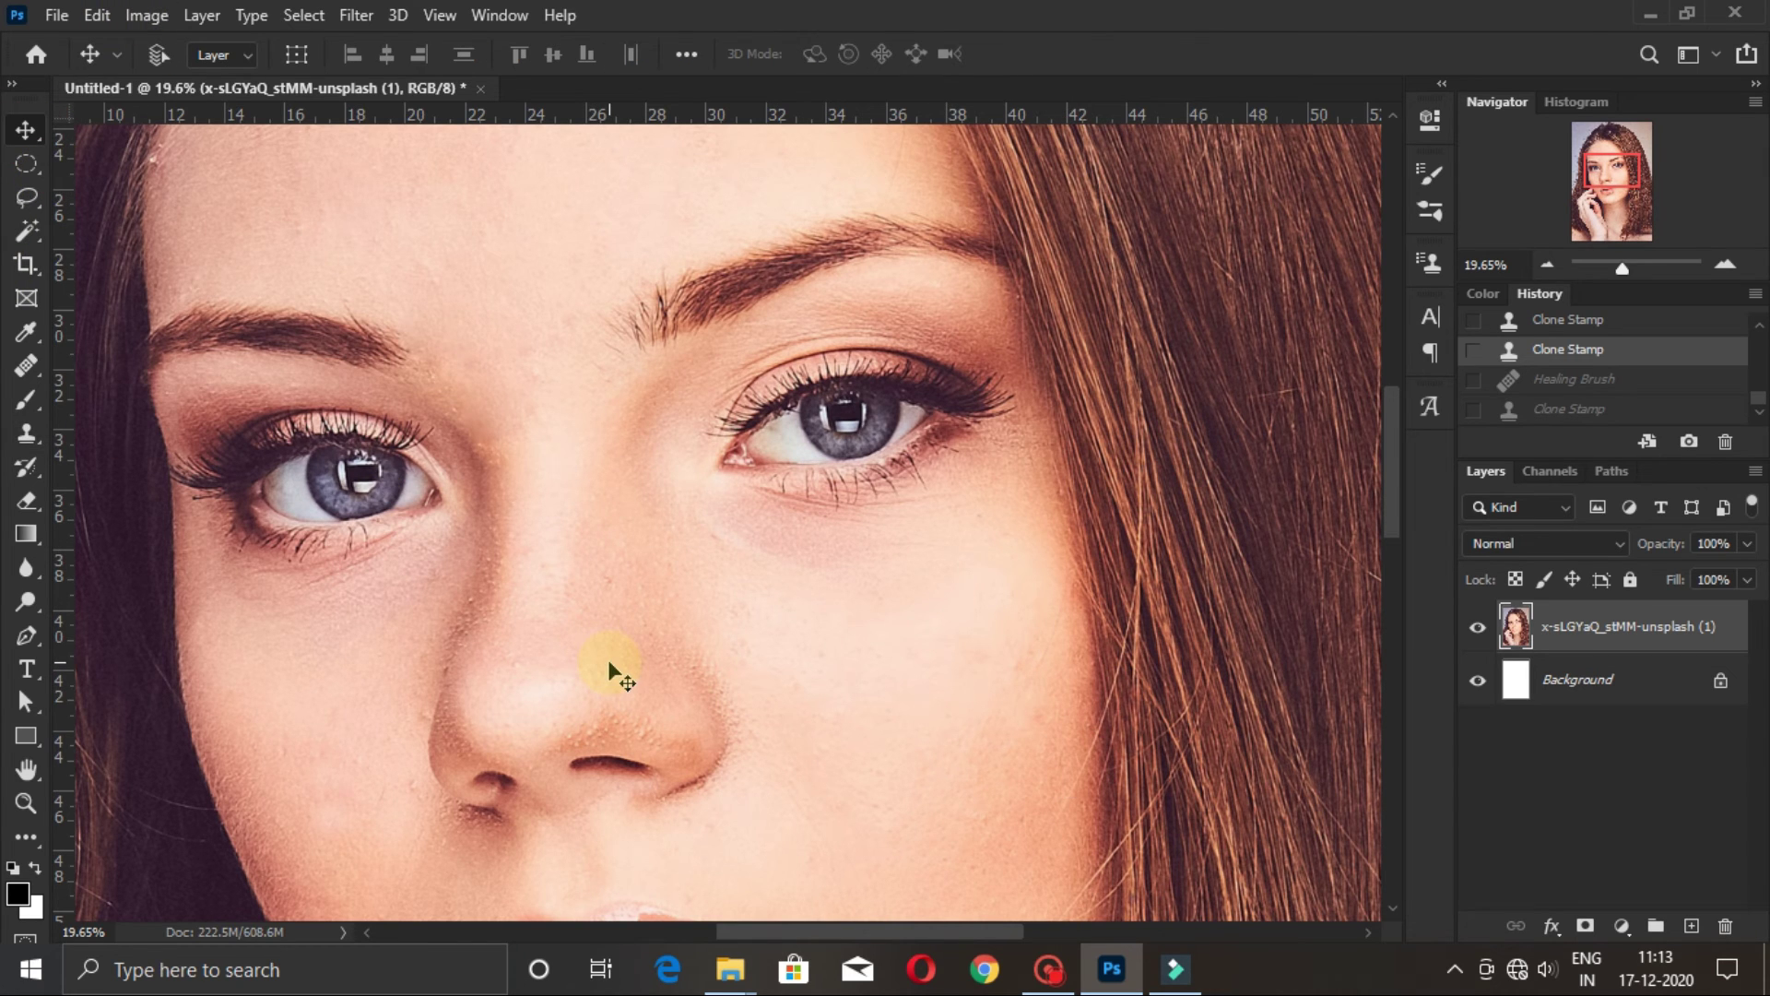
Step: Extend the hair down over the shoulder opposite the raised hand using the Clone Stamp Tool with a 533 px brush
scroll(609, 666, "right", 2)
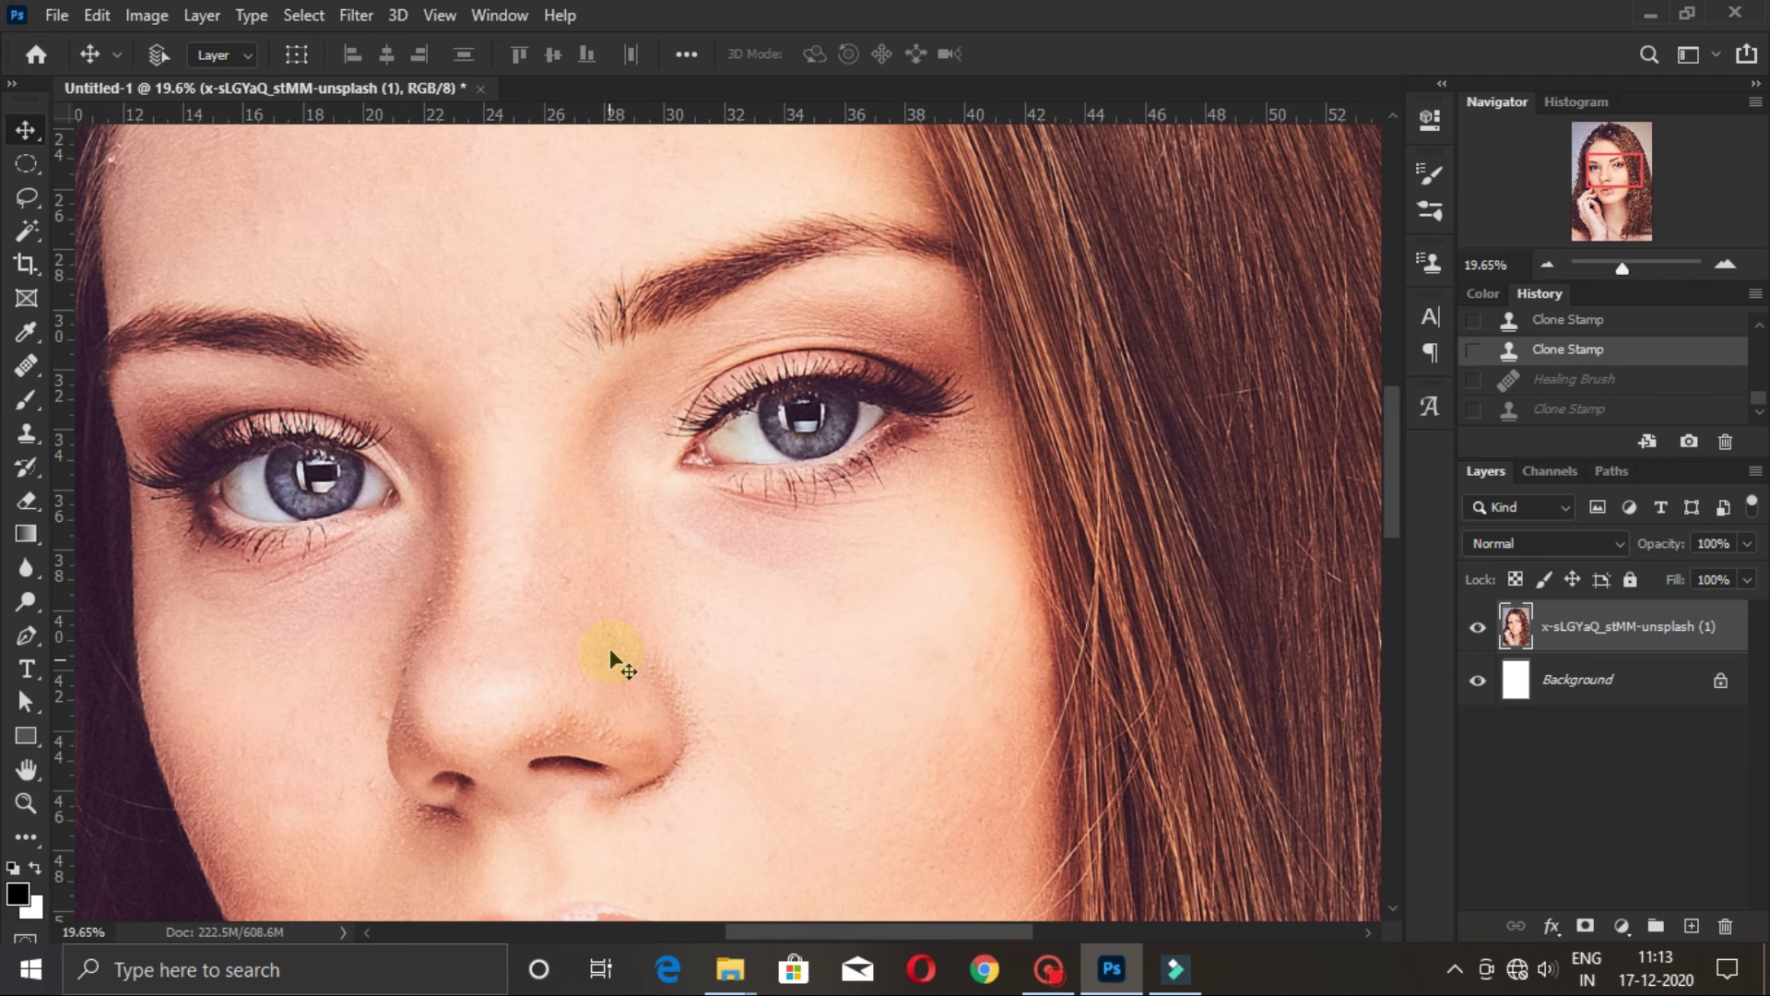
scroll(610, 660, "down", 1)
scroll(790, 525, "down", 3)
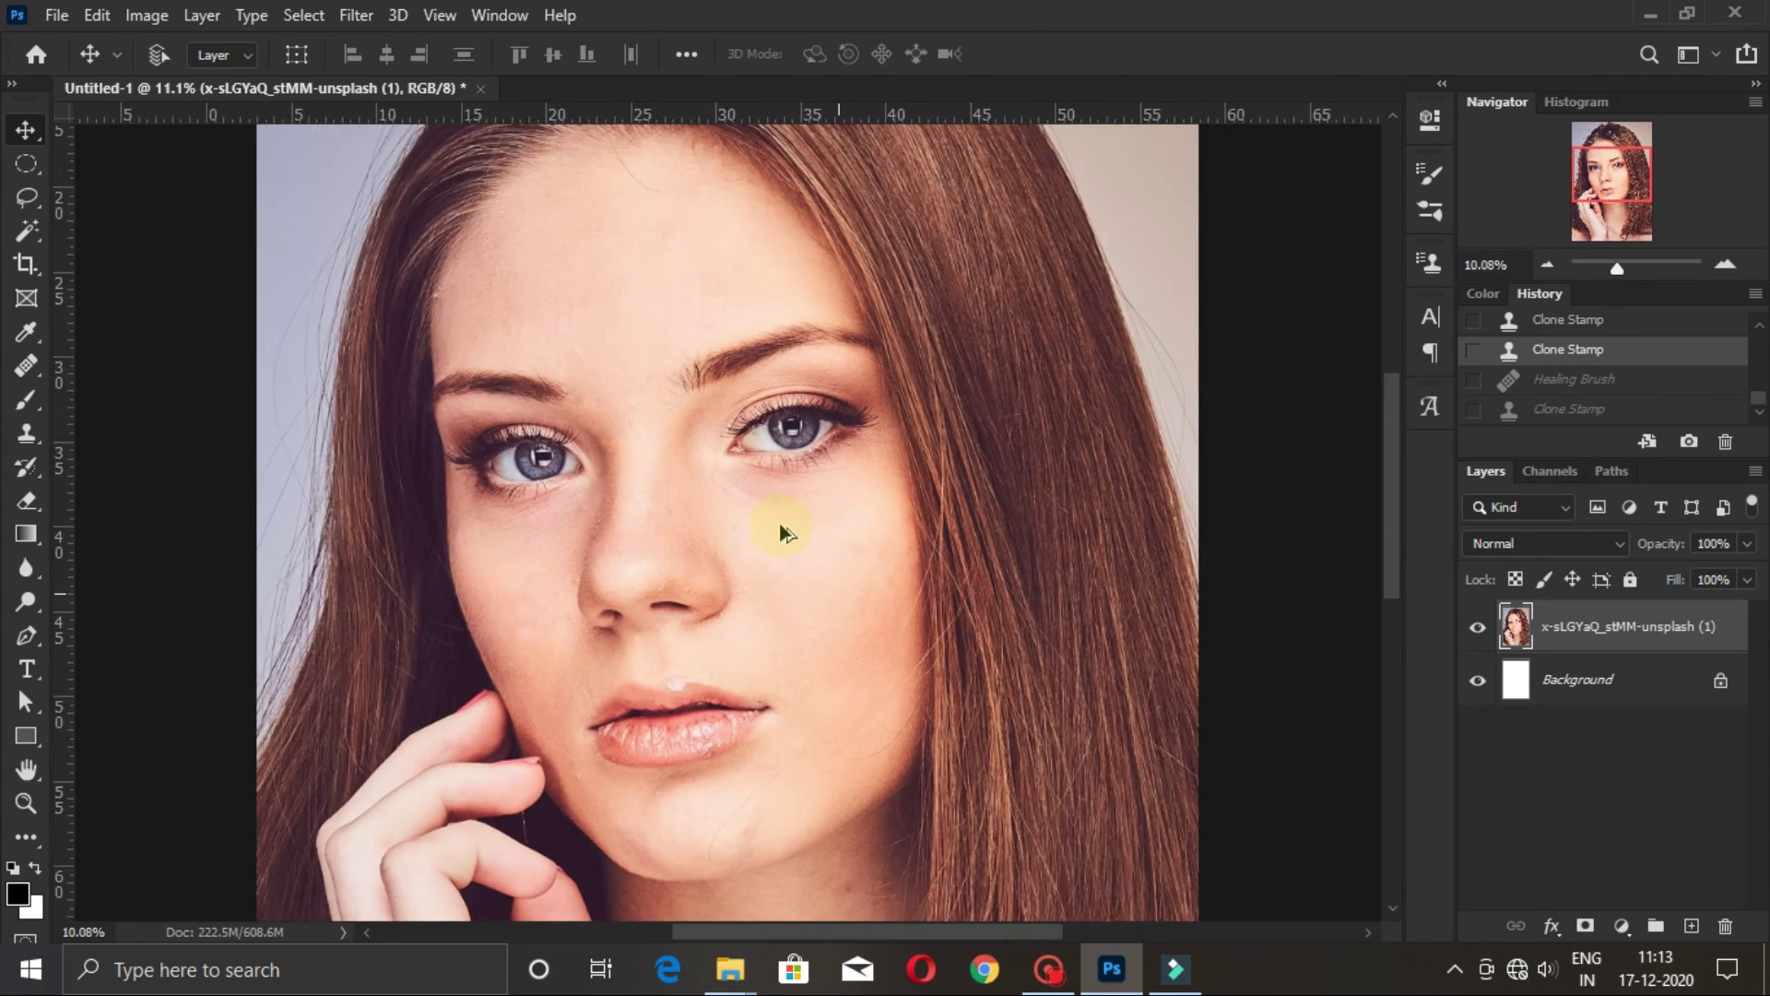
scroll(781, 532, "down", 1)
scroll(781, 531, "down", 3)
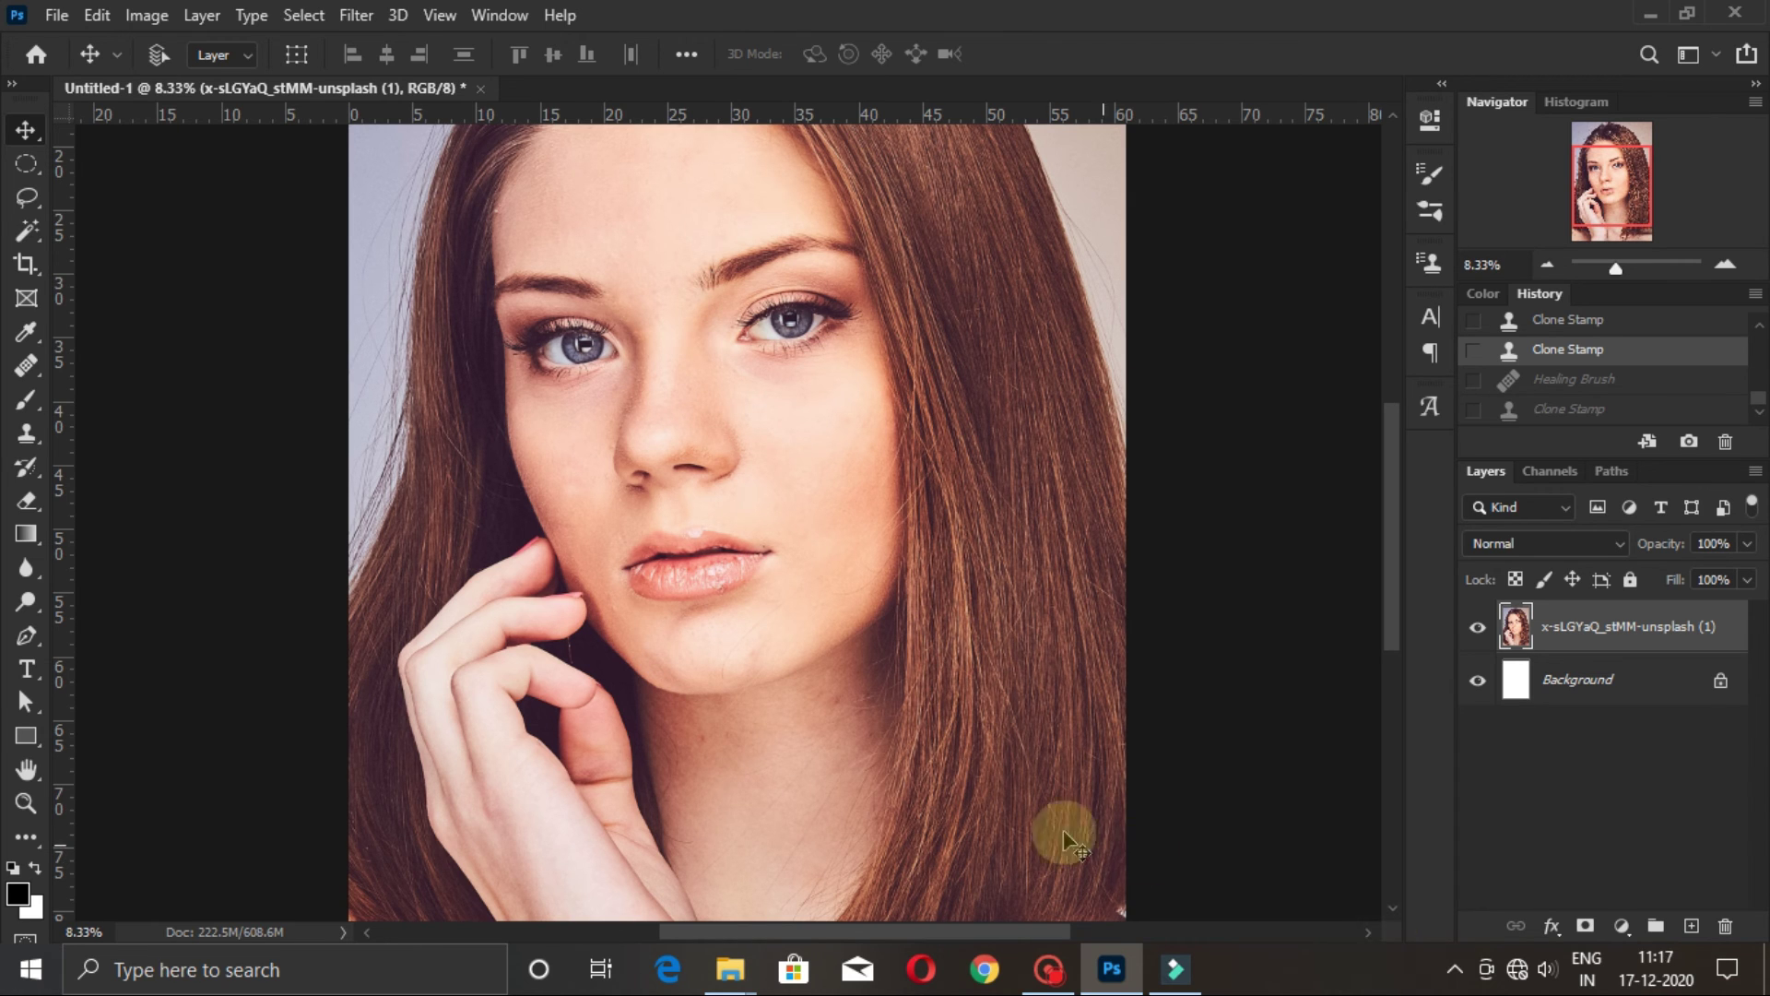
scroll(839, 643, "down", 2)
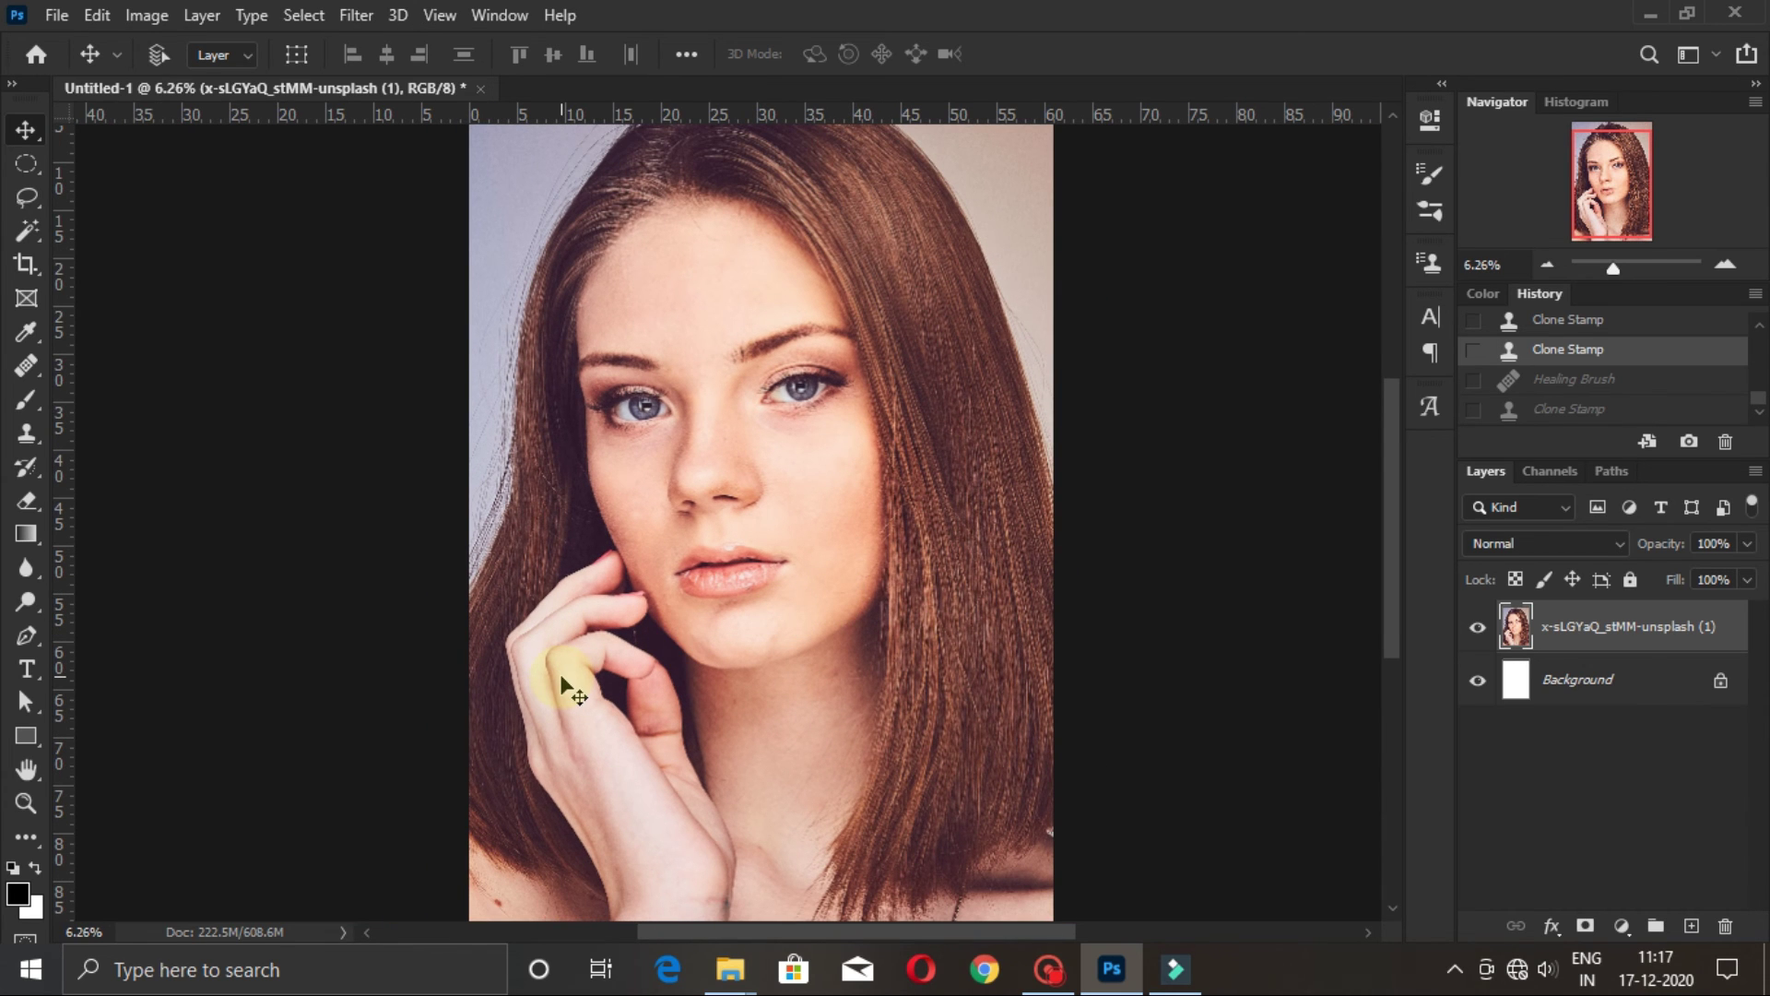
left_click(30, 437)
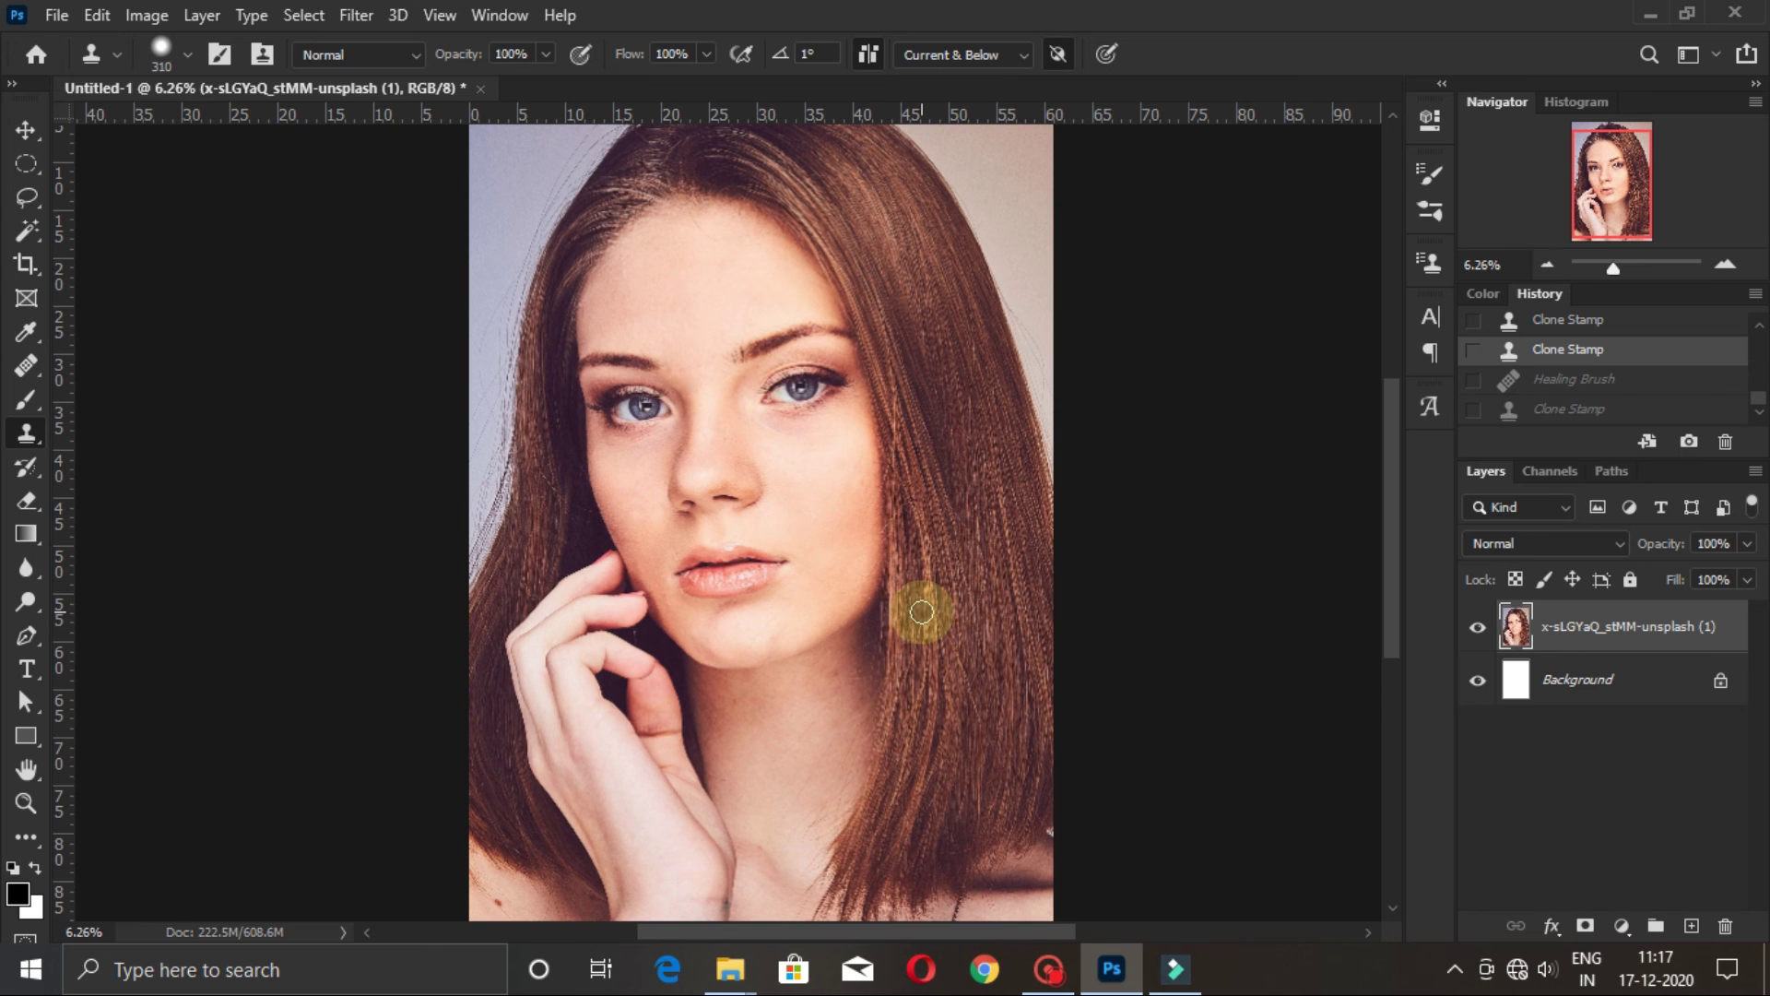
mouse_move(922, 612)
left_mouse_down()
mouse_move(927, 632)
mouse_move(921, 454)
mouse_move(957, 526)
left_mouse_up()
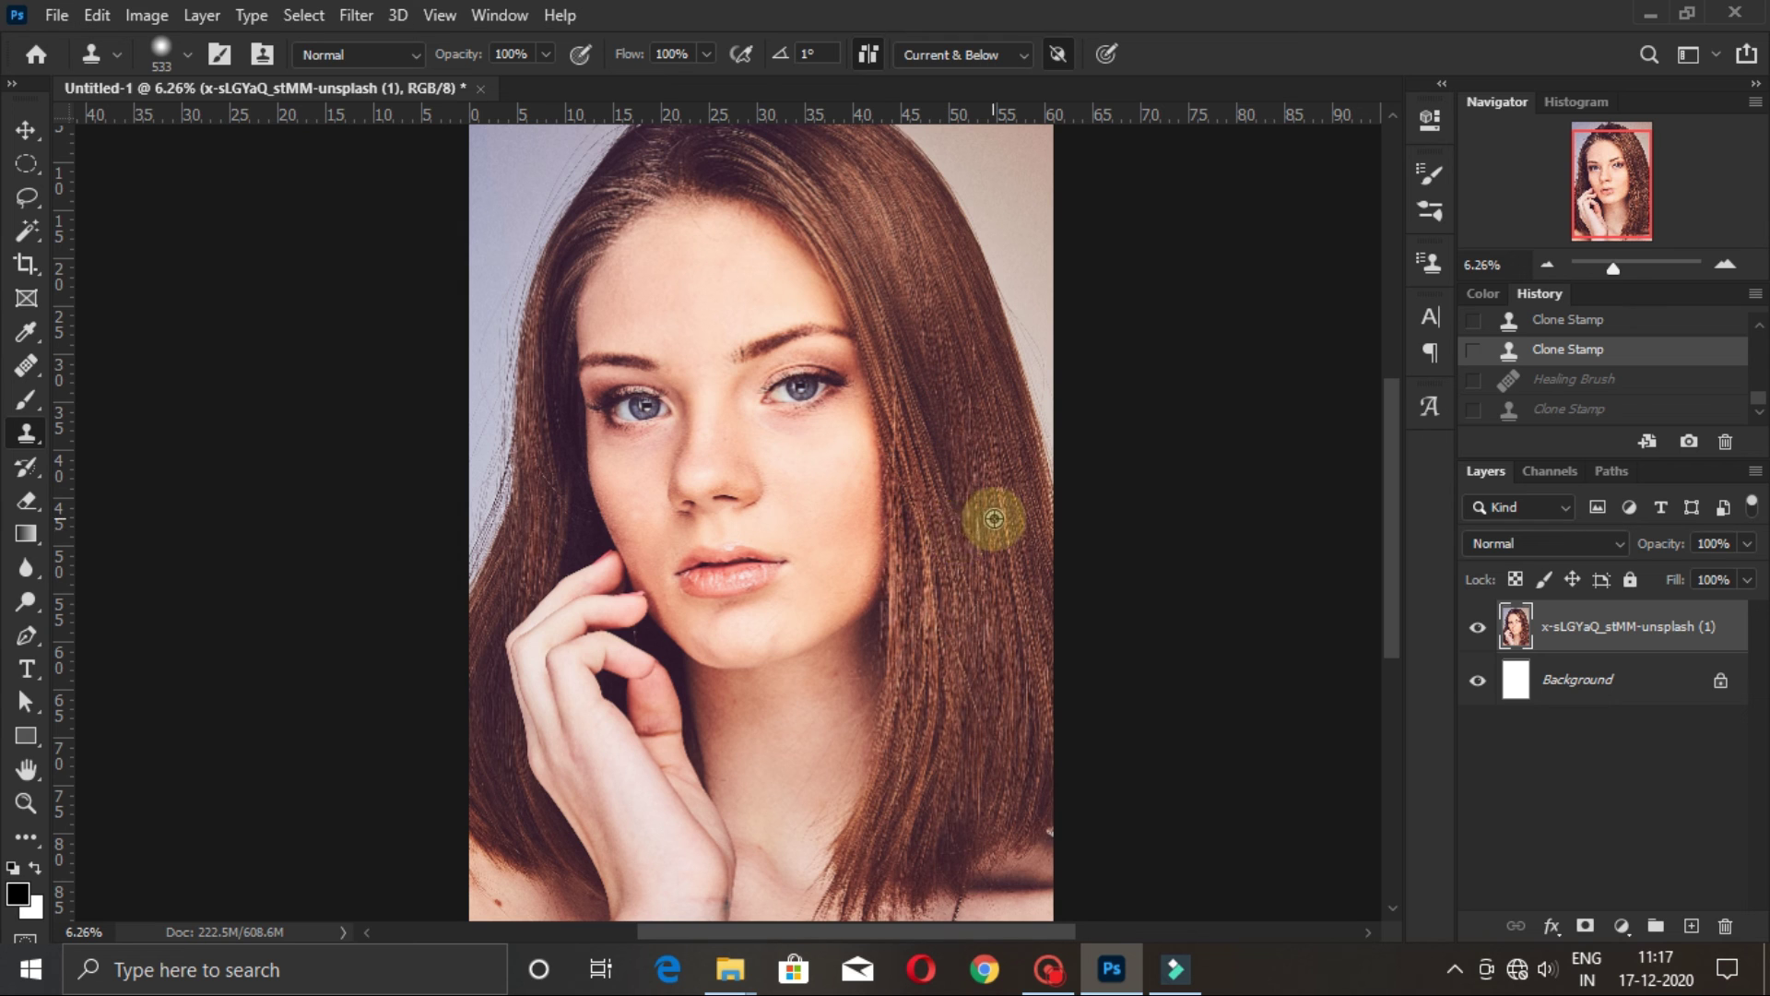
left_click(976, 813)
mouse_move(976, 811)
left_mouse_down()
mouse_move(1009, 818)
mouse_move(980, 581)
mouse_move(1023, 830)
mouse_move(1043, 759)
mouse_move(998, 827)
mouse_move(1049, 913)
mouse_move(971, 837)
mouse_move(925, 887)
mouse_move(976, 711)
mouse_move(988, 894)
mouse_move(926, 646)
mouse_move(943, 835)
mouse_move(980, 750)
mouse_move(861, 904)
mouse_move(830, 912)
mouse_move(893, 937)
left_mouse_up()
left_click(1037, 703, "alt")
left_click(958, 669, "alt")
Step: Clone hair down over the bare shoulder beside the raised hand to lengthen it to the photo's lower edge
left_click(477, 811, "alt")
mouse_move(498, 852)
left_mouse_down()
mouse_move(561, 881)
mouse_move(545, 927)
mouse_move(489, 861)
mouse_move(521, 916)
mouse_move(498, 912)
left_mouse_up()
left_click(503, 795, "alt")
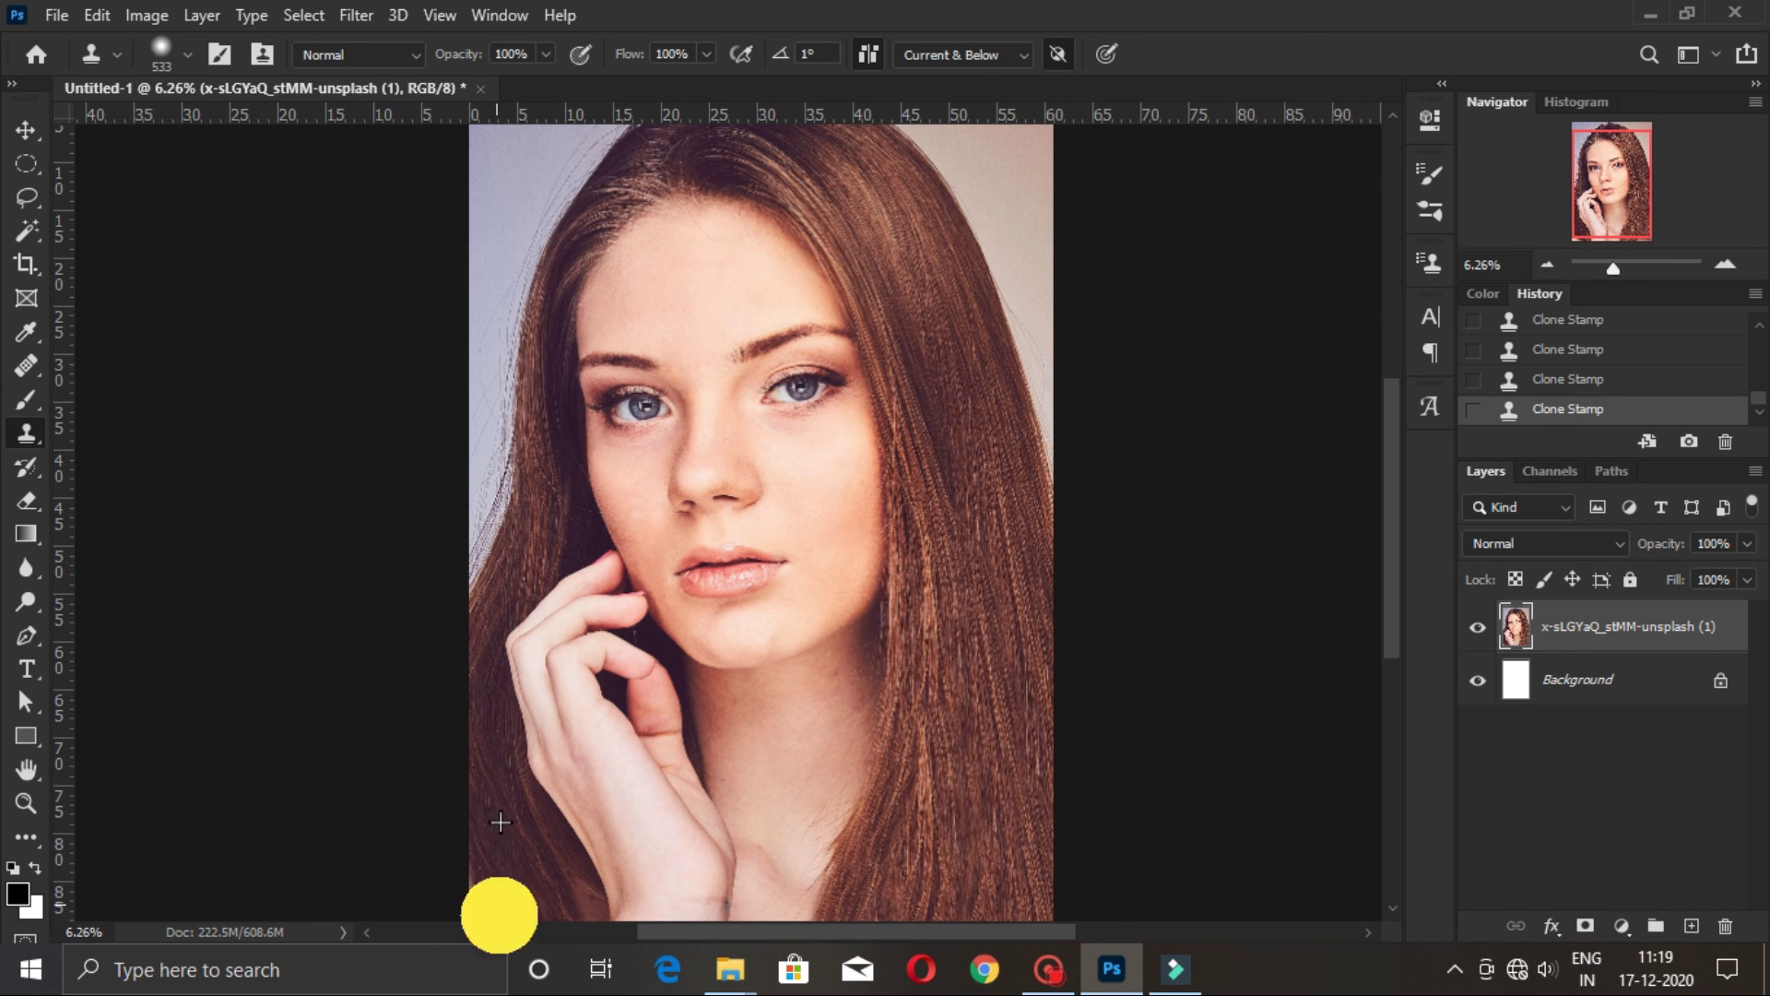
left_click(517, 789, "alt")
scroll(833, 802, "down", 1)
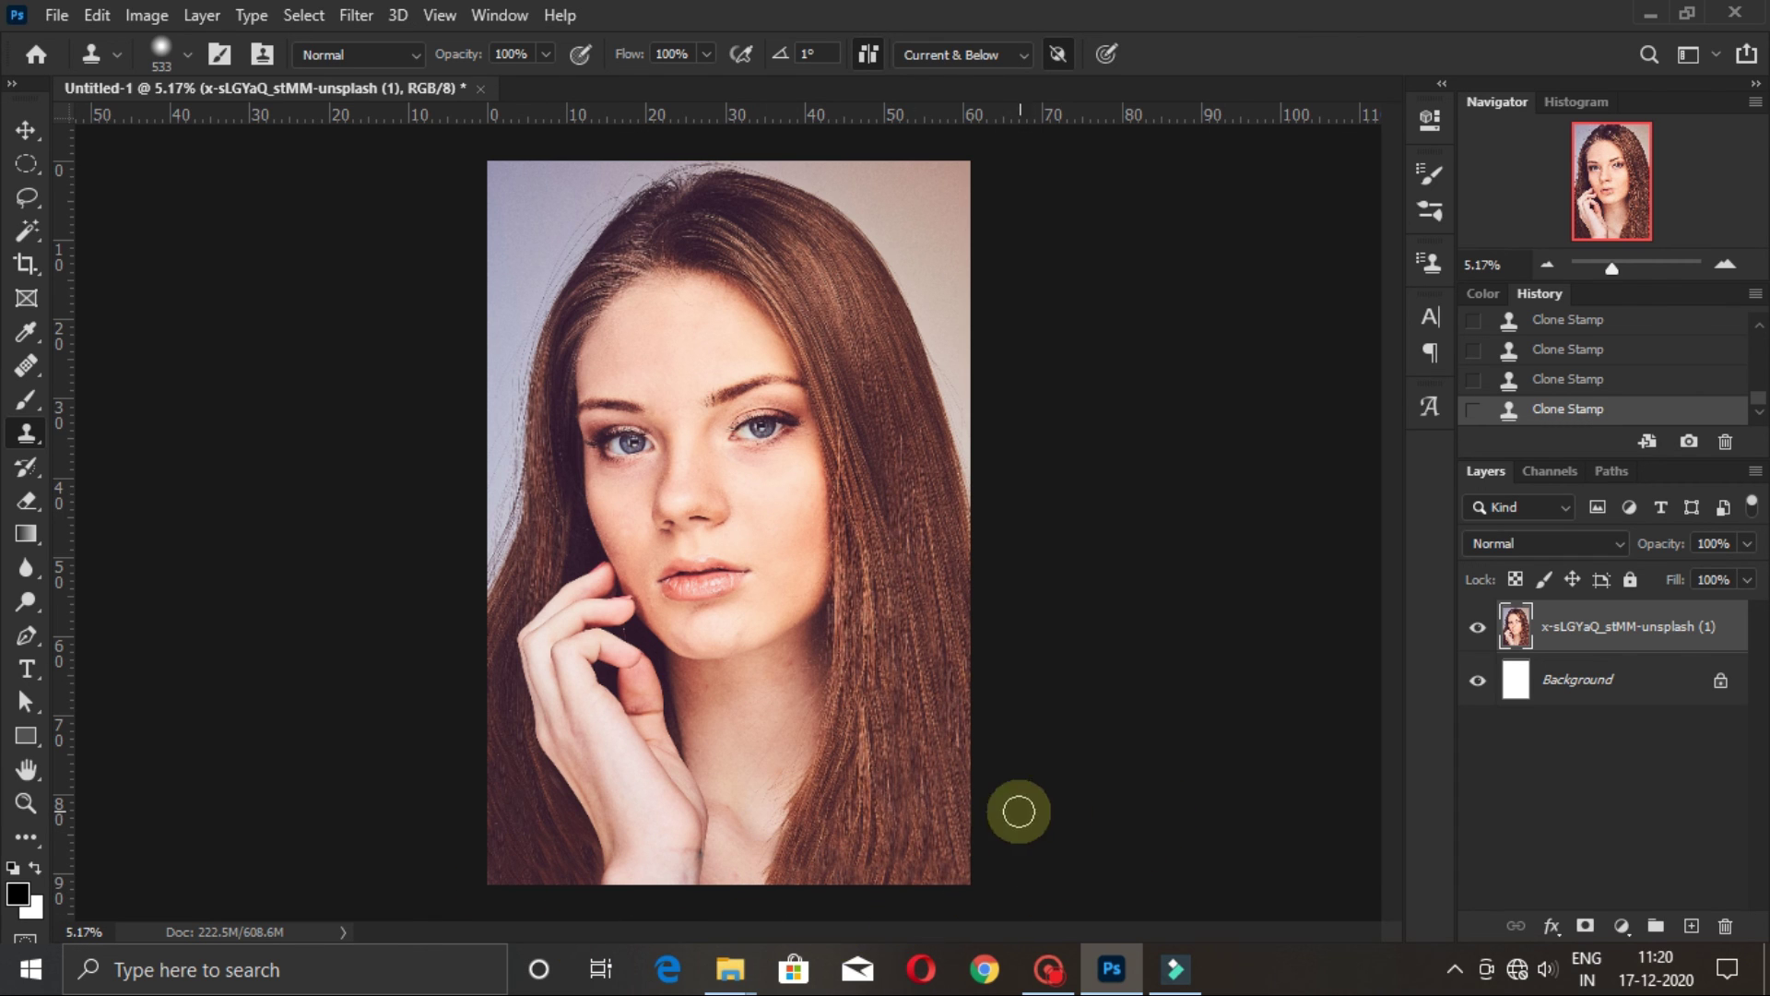
scroll(925, 855, "up", 2)
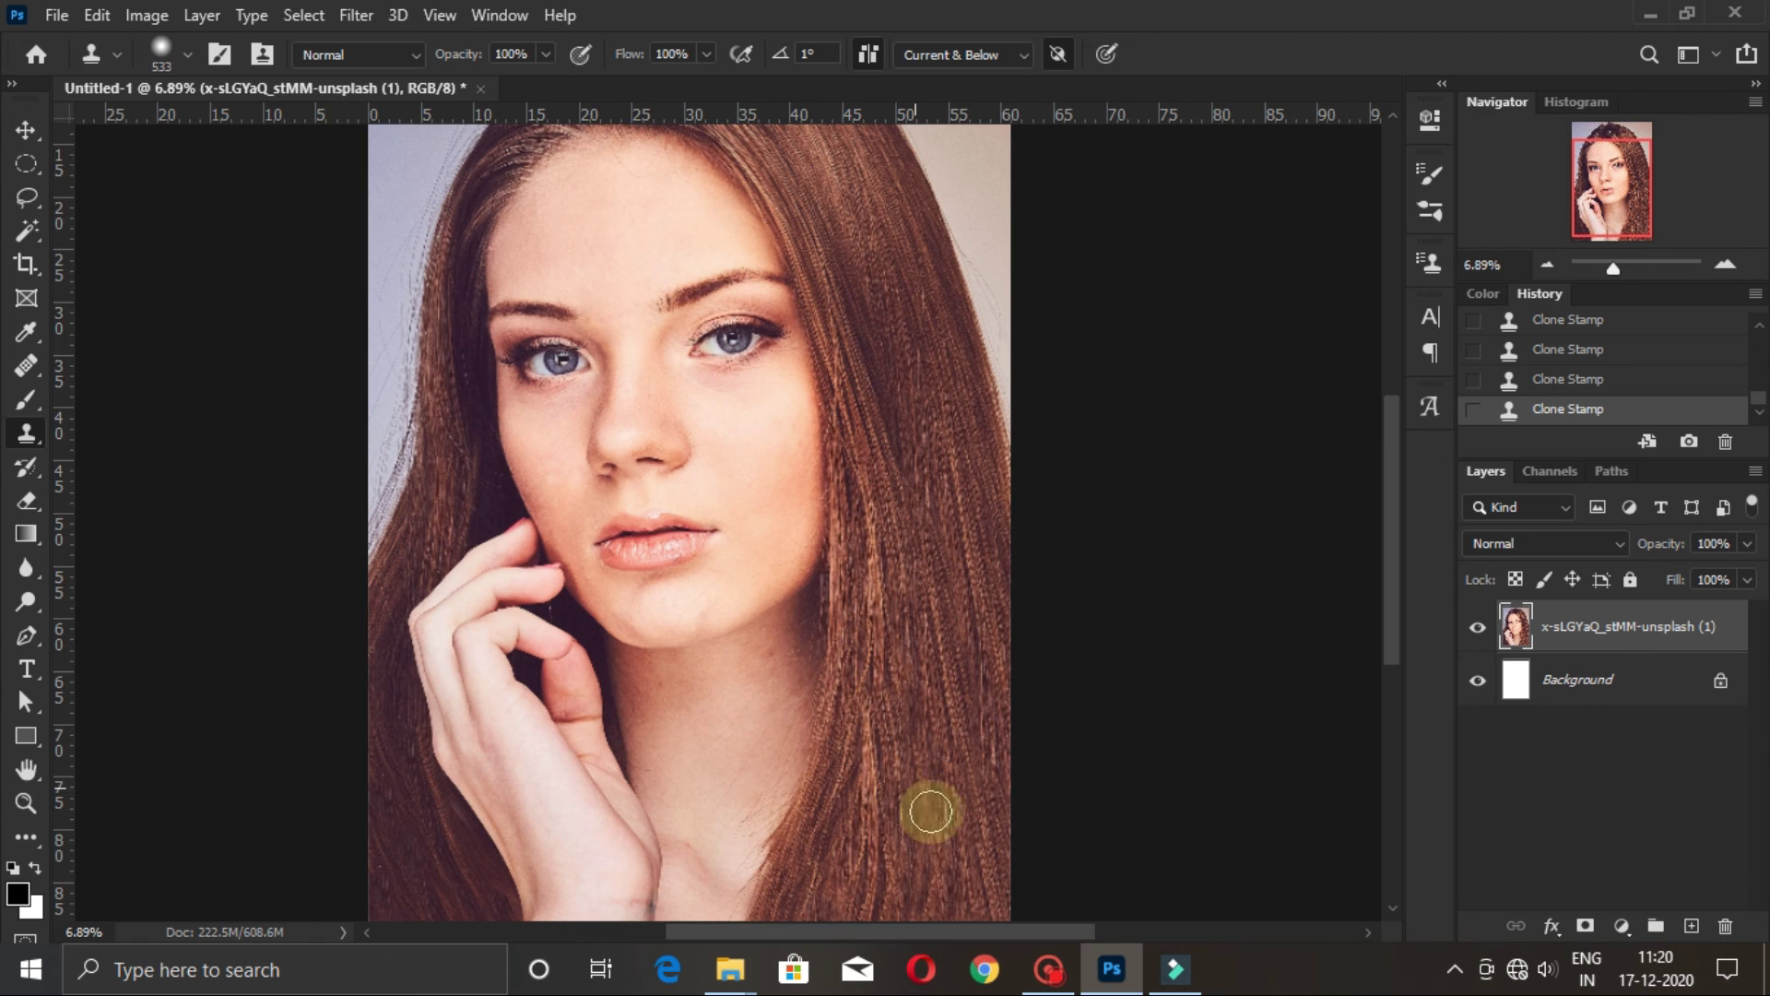
scroll(932, 859, "down", 1)
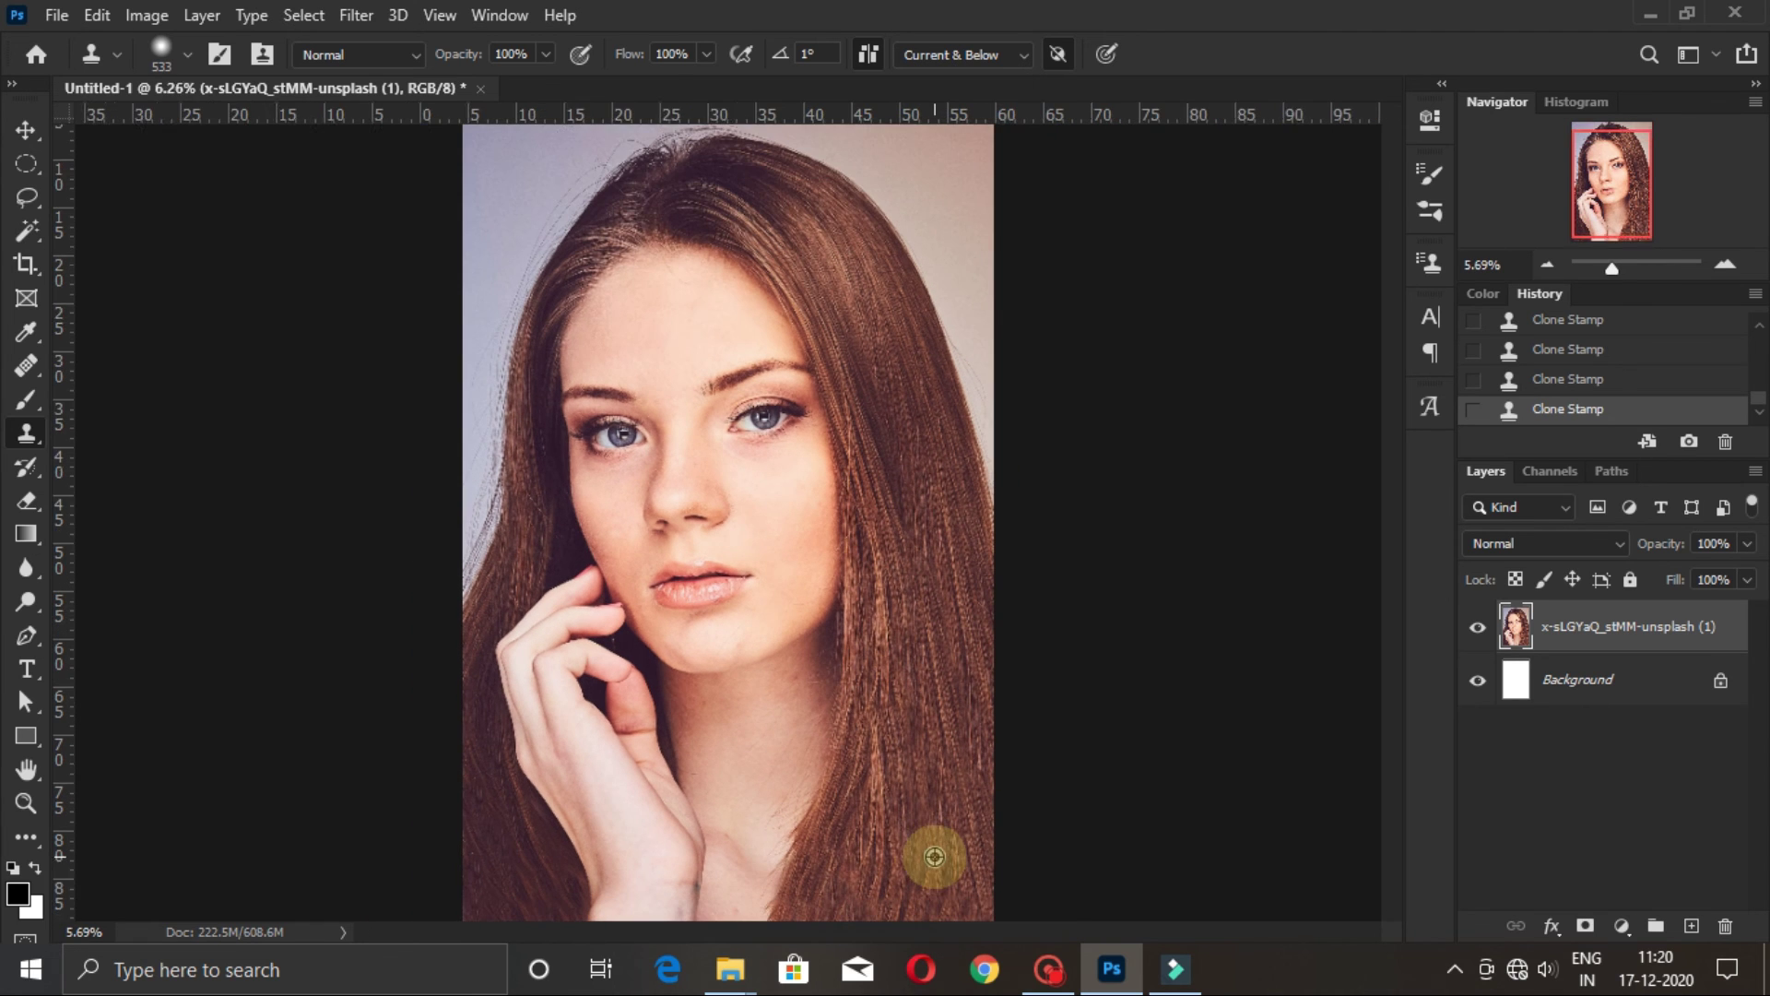